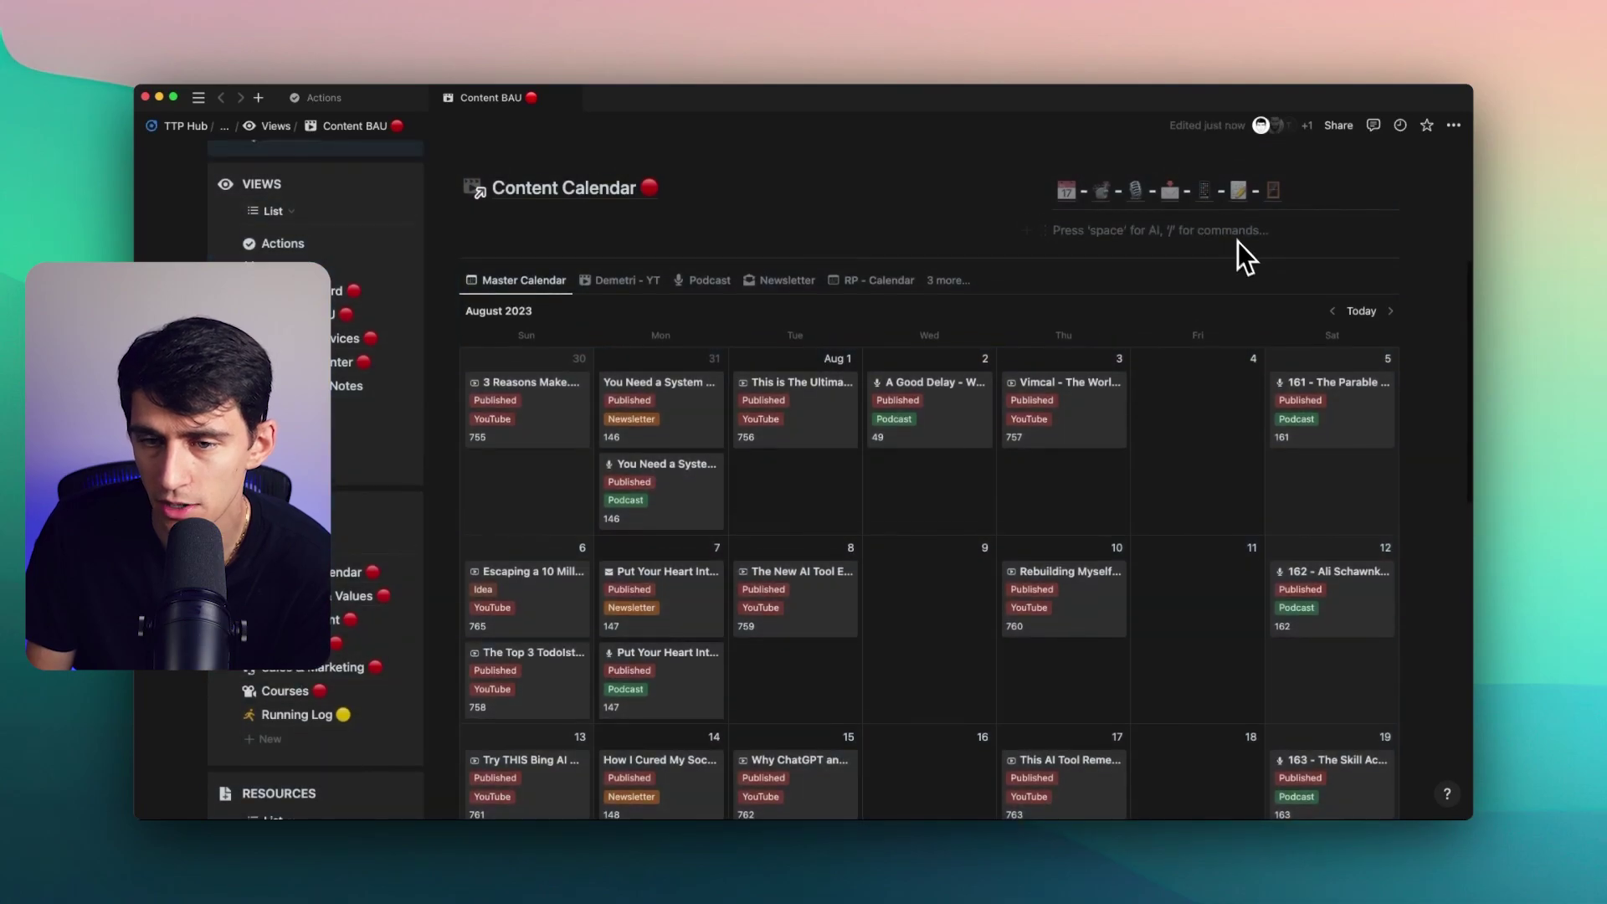
Open the Content Calendar database's Automations panel and its Learn about automations help
{"action": "mouse_move", "coordinate": [1234, 244]}
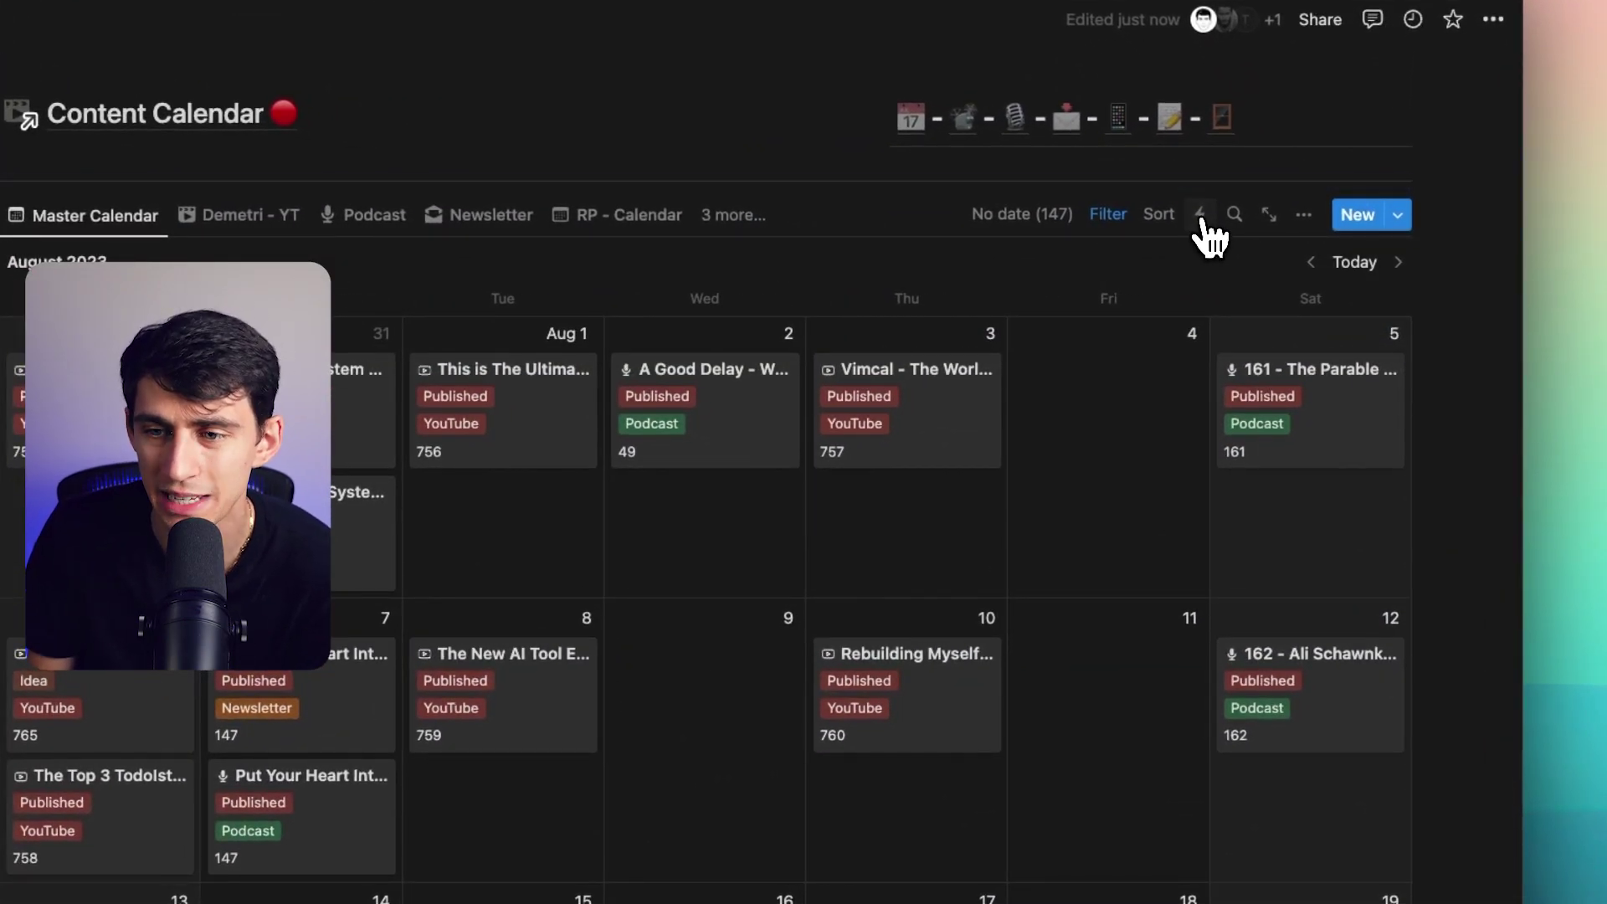
{"action": "left_click", "coordinate": [1201, 215]}
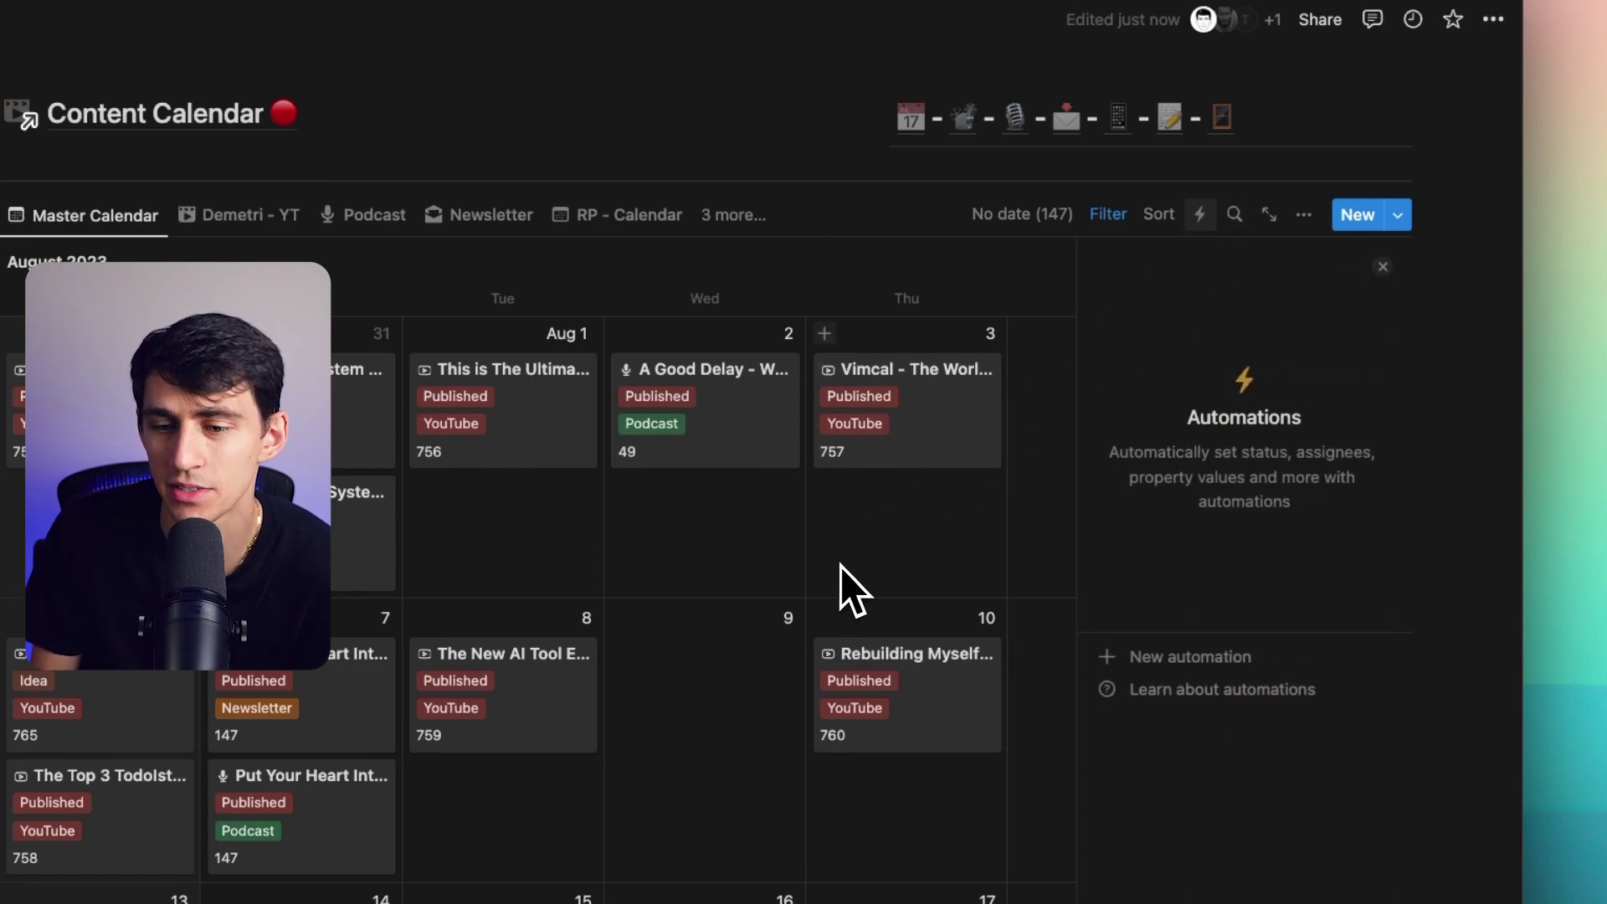
{"action": "left_click", "coordinate": [1122, 689]}
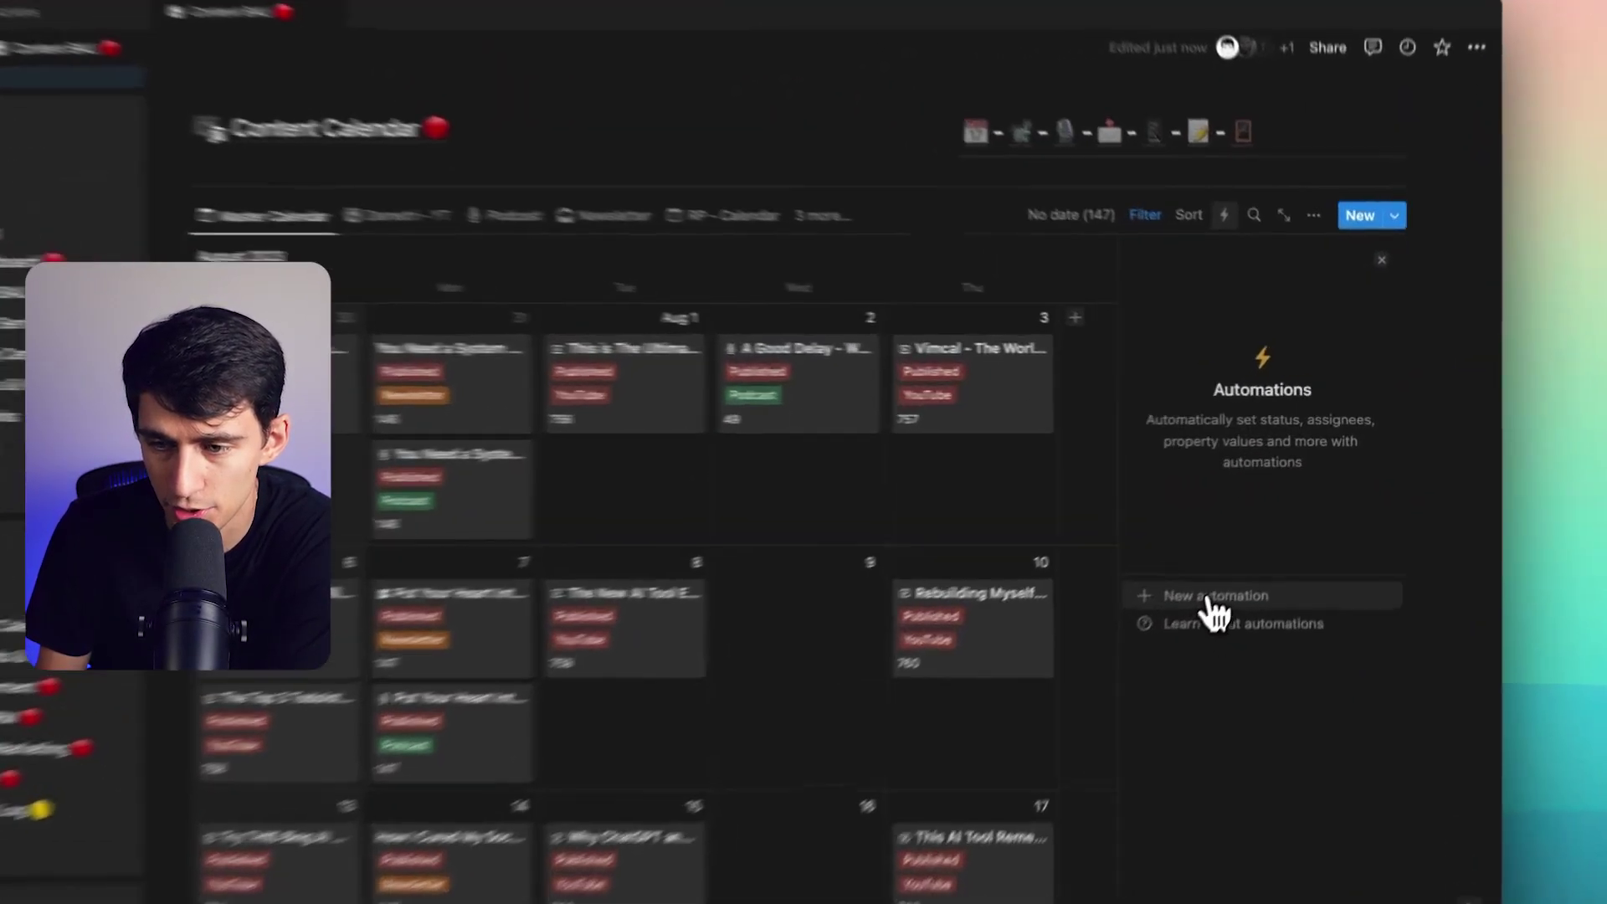
Start a new automation, browse the trigger list, and limit it to Master Calendar pages
{"action": "left_click", "coordinate": [1236, 550]}
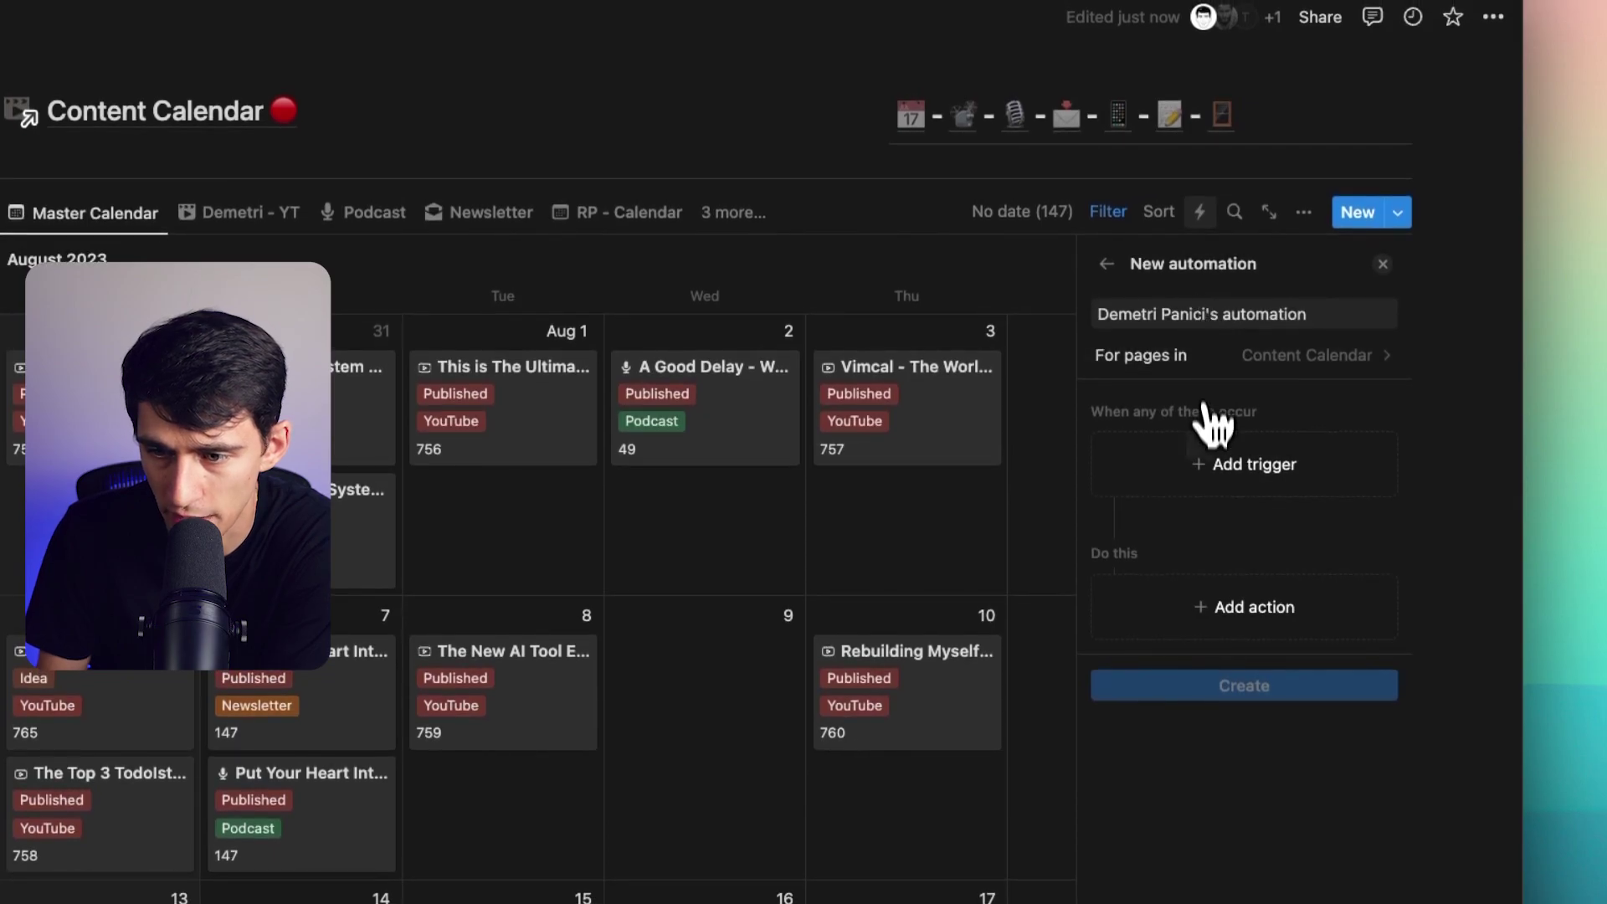
{"action": "left_click", "coordinate": [1206, 477]}
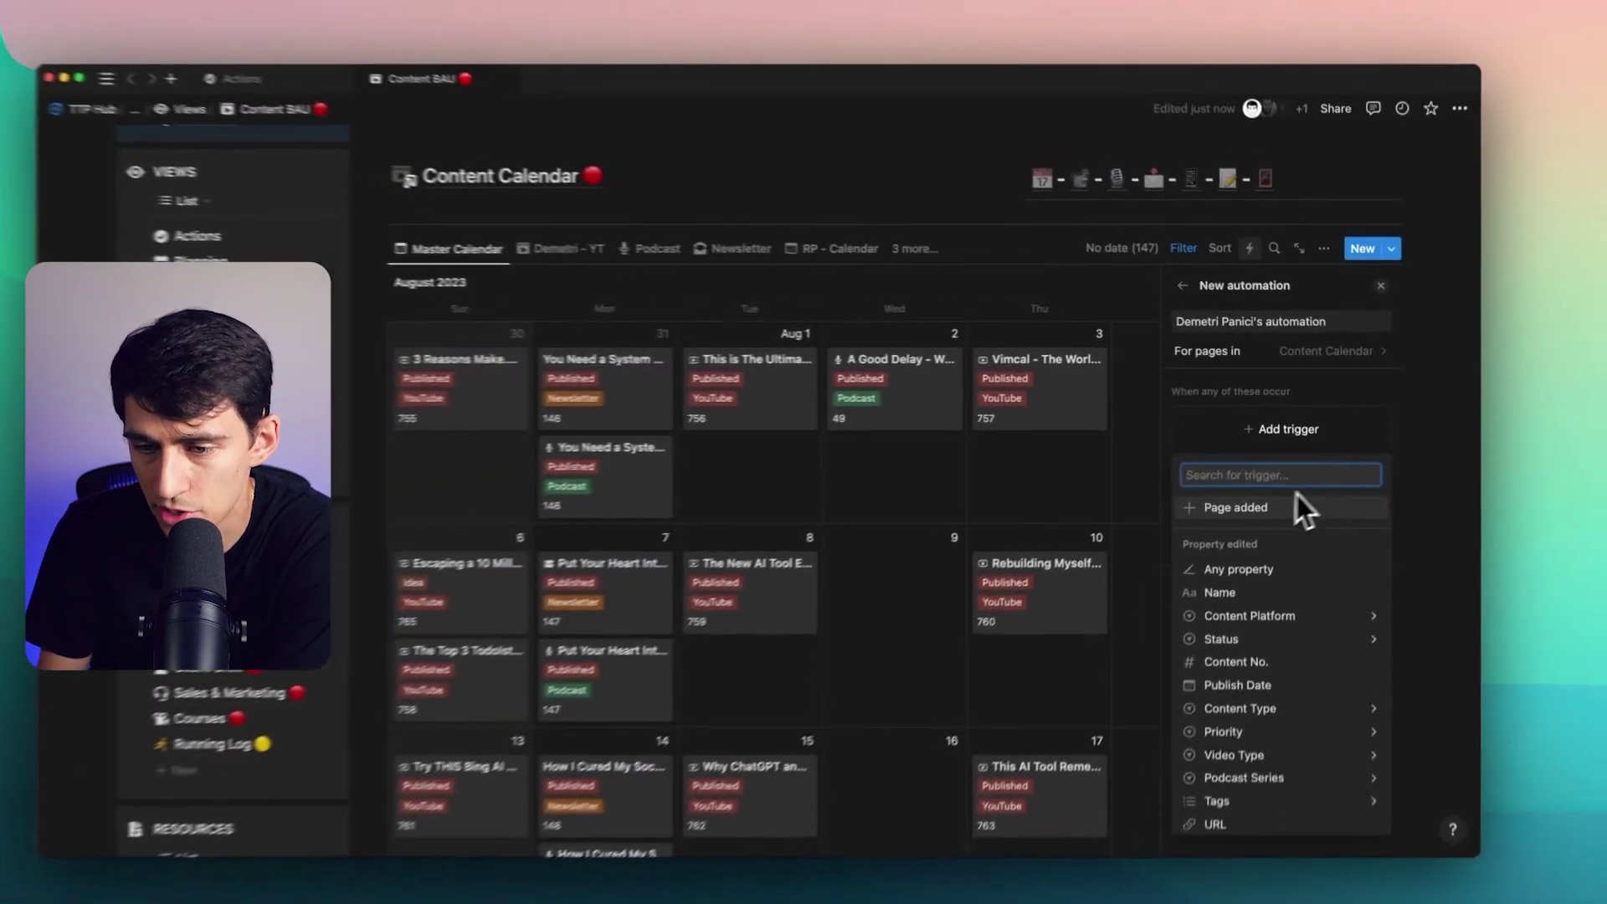
{"action": "scroll", "coordinate": [1260, 509], "scroll_direction": "down", "scroll_amount": 15}
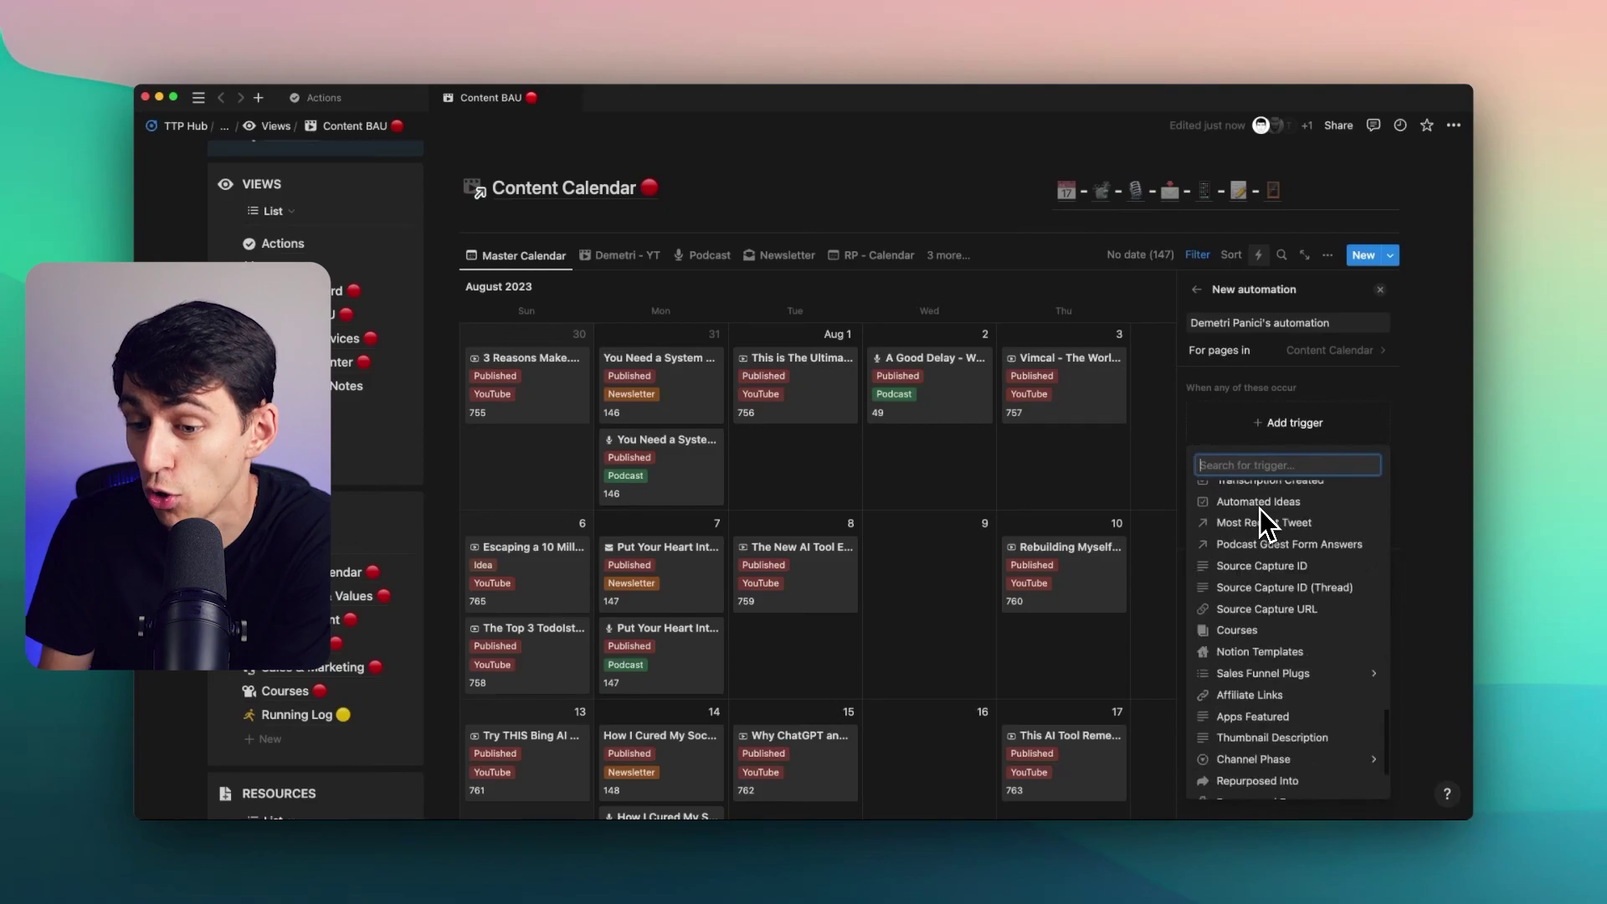
{"action": "scroll", "coordinate": [1266, 513], "scroll_direction": "up", "scroll_amount": 14}
{"action": "scroll", "coordinate": [1262, 494], "scroll_direction": "up", "scroll_amount": 2}
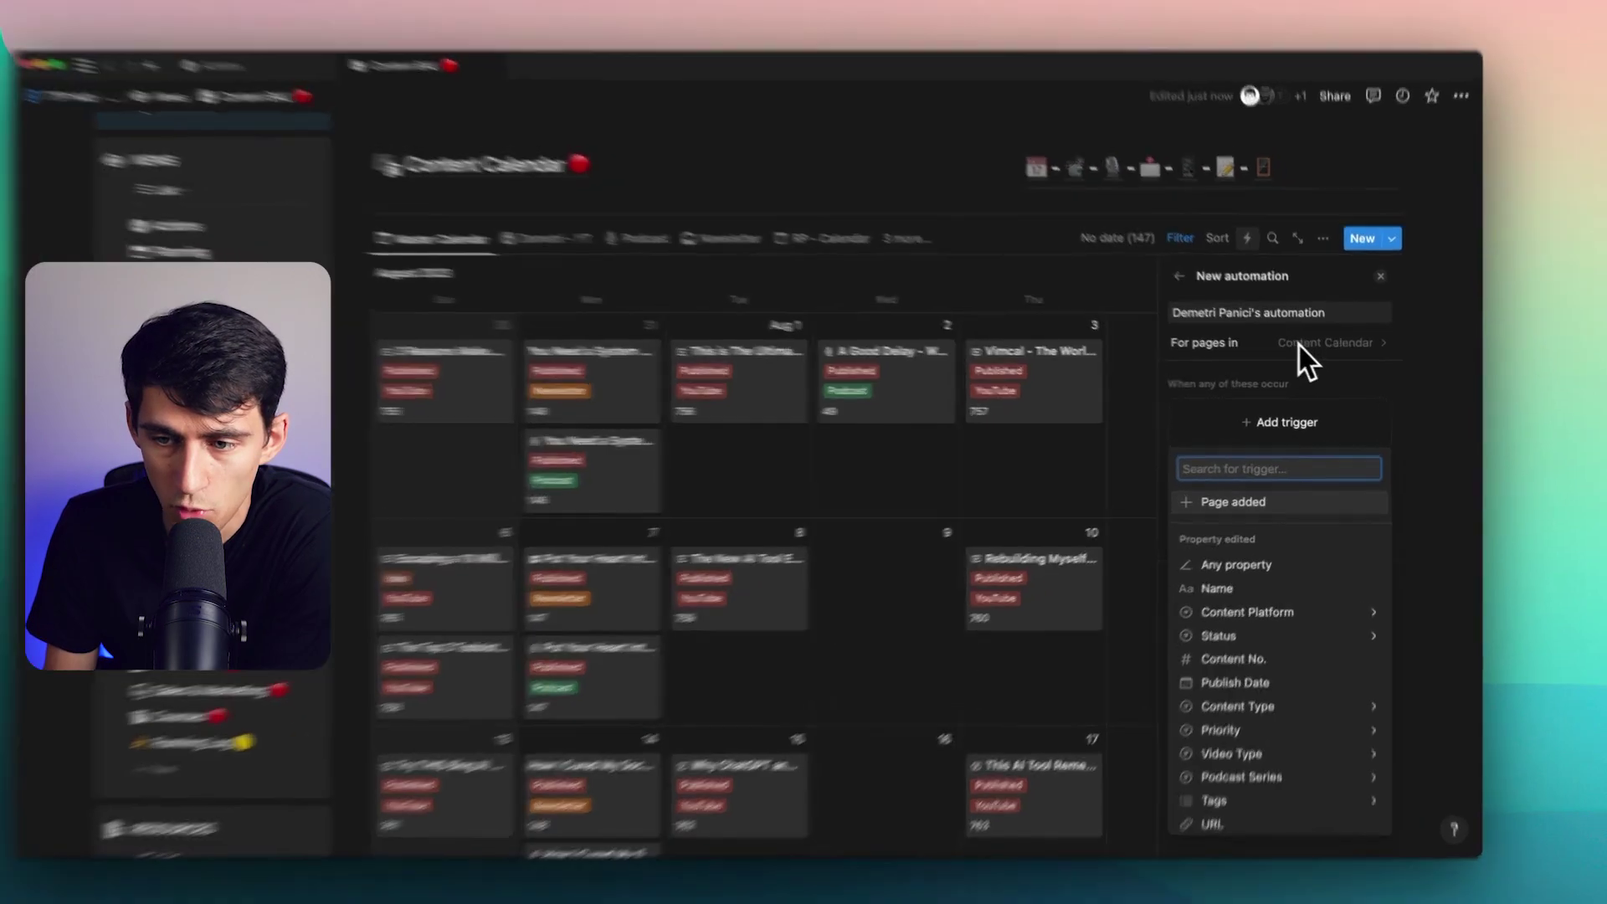
{"action": "left_click", "coordinate": [1308, 352]}
{"action": "left_click", "coordinate": [1376, 353]}
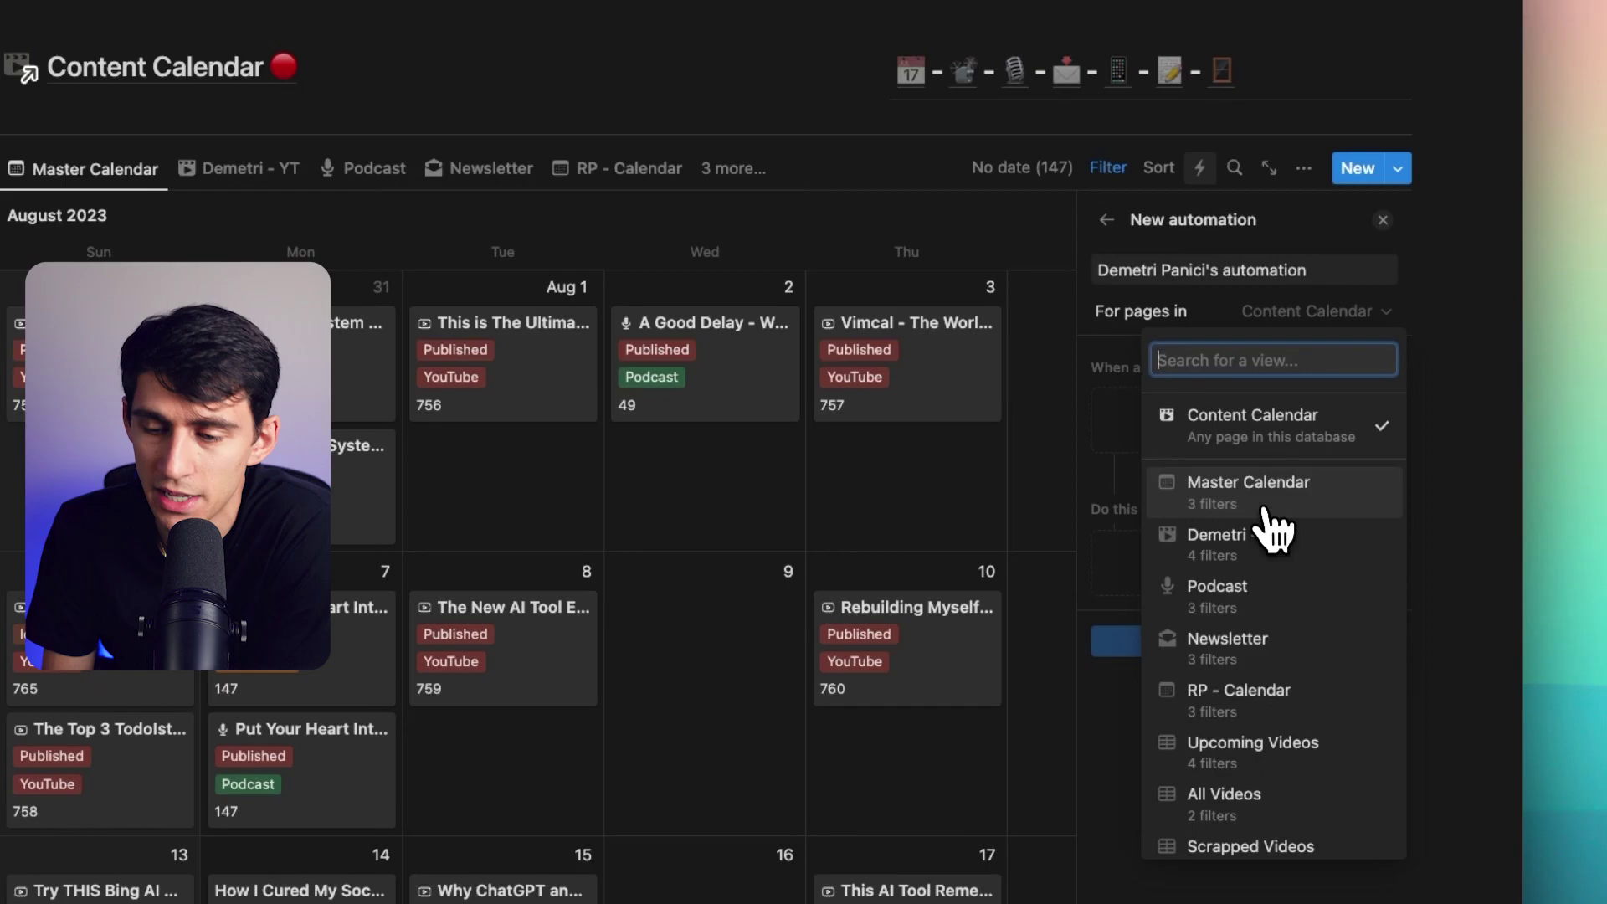
{"action": "left_click", "coordinate": [1264, 502]}
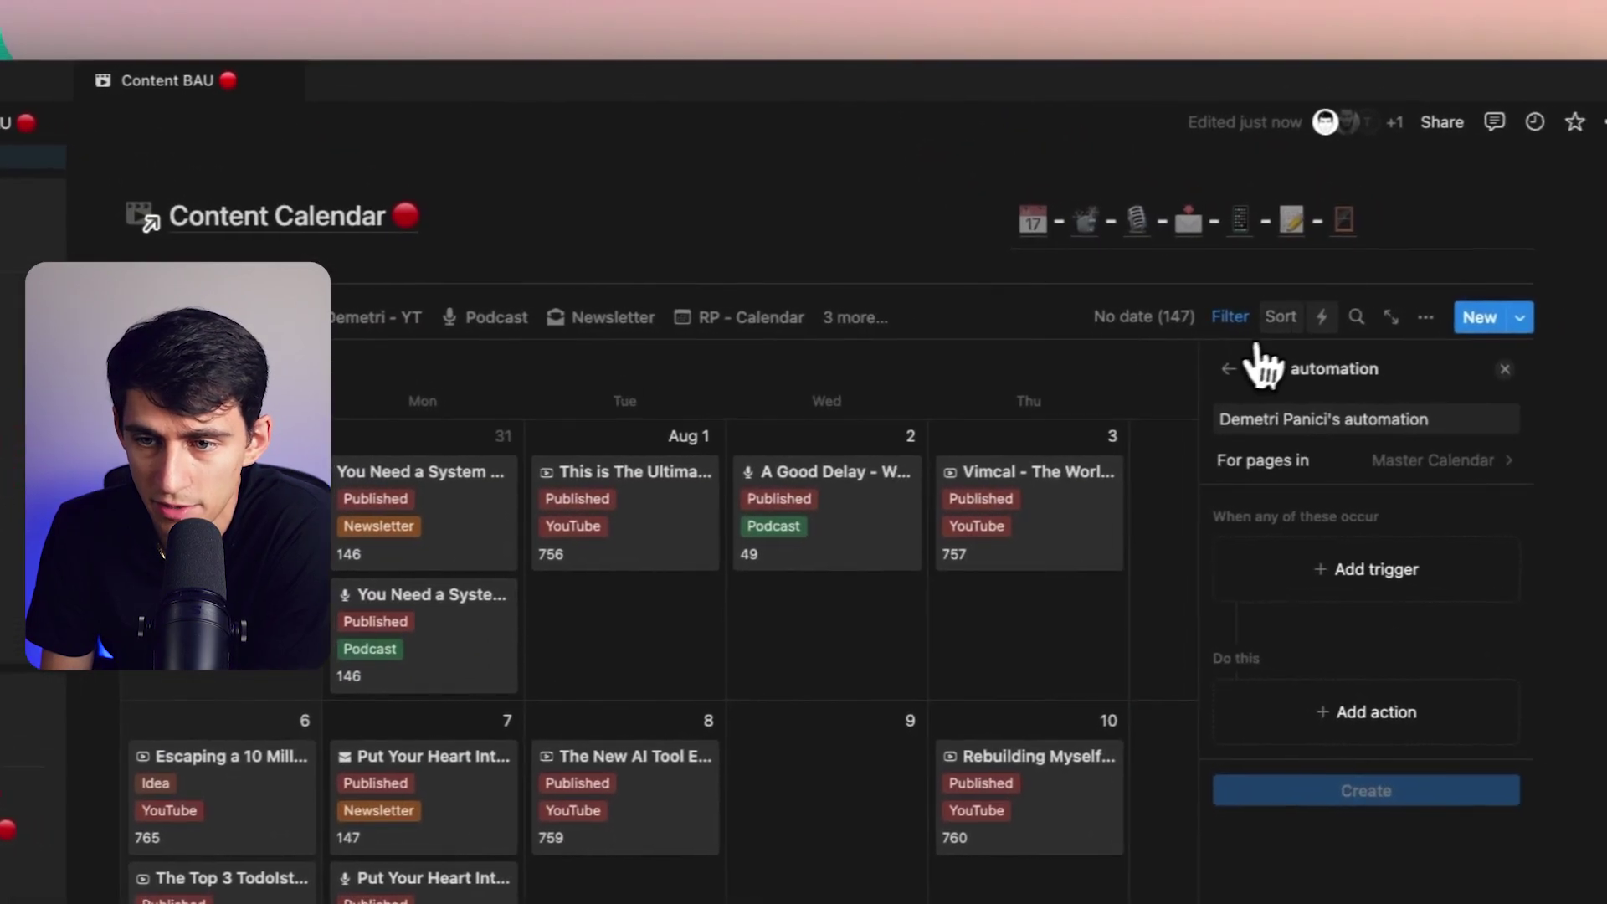
Discard the draft automation and switch to the Demetri - YT calendar view, reviewing its filter rules
{"action": "left_click", "coordinate": [1107, 281]}
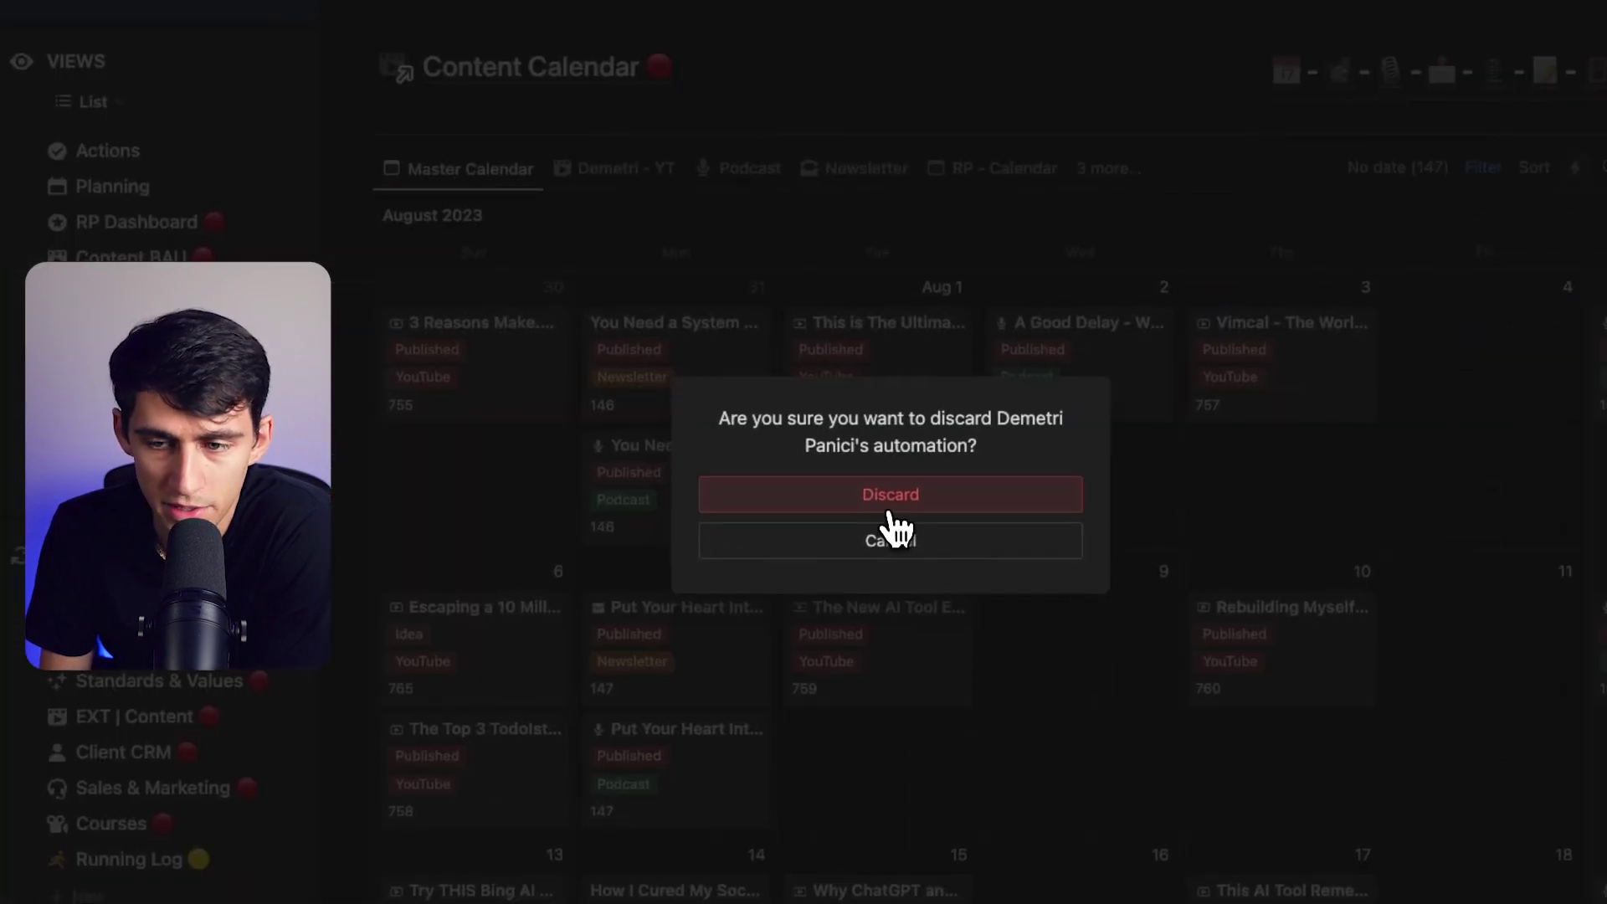
{"action": "left_click", "coordinate": [889, 506]}
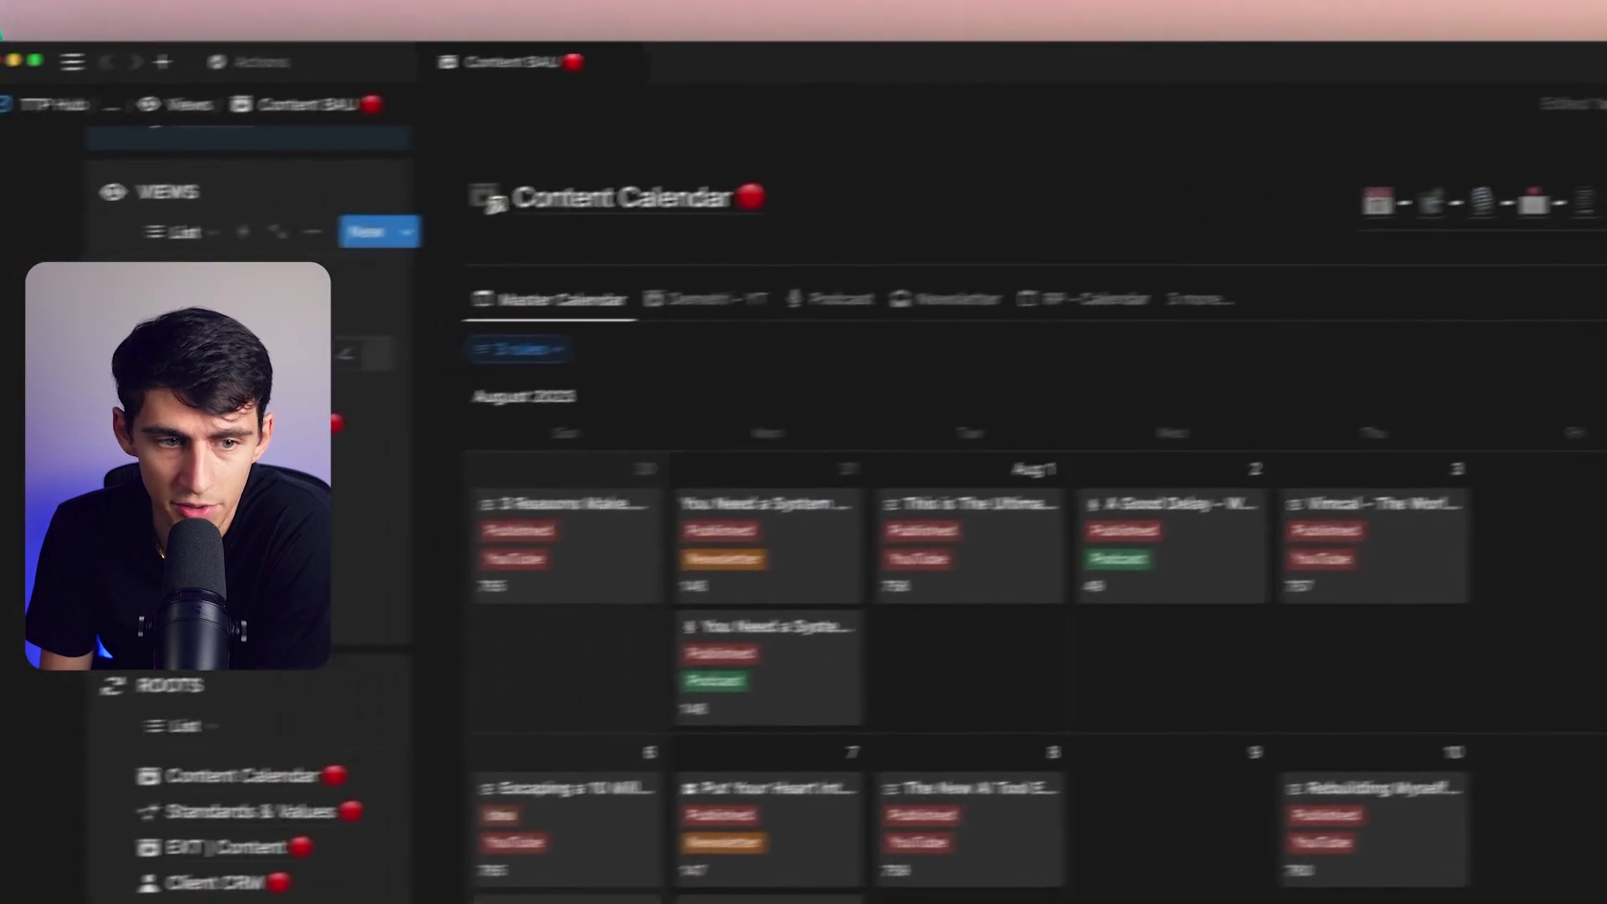
{"action": "left_click", "coordinate": [523, 349]}
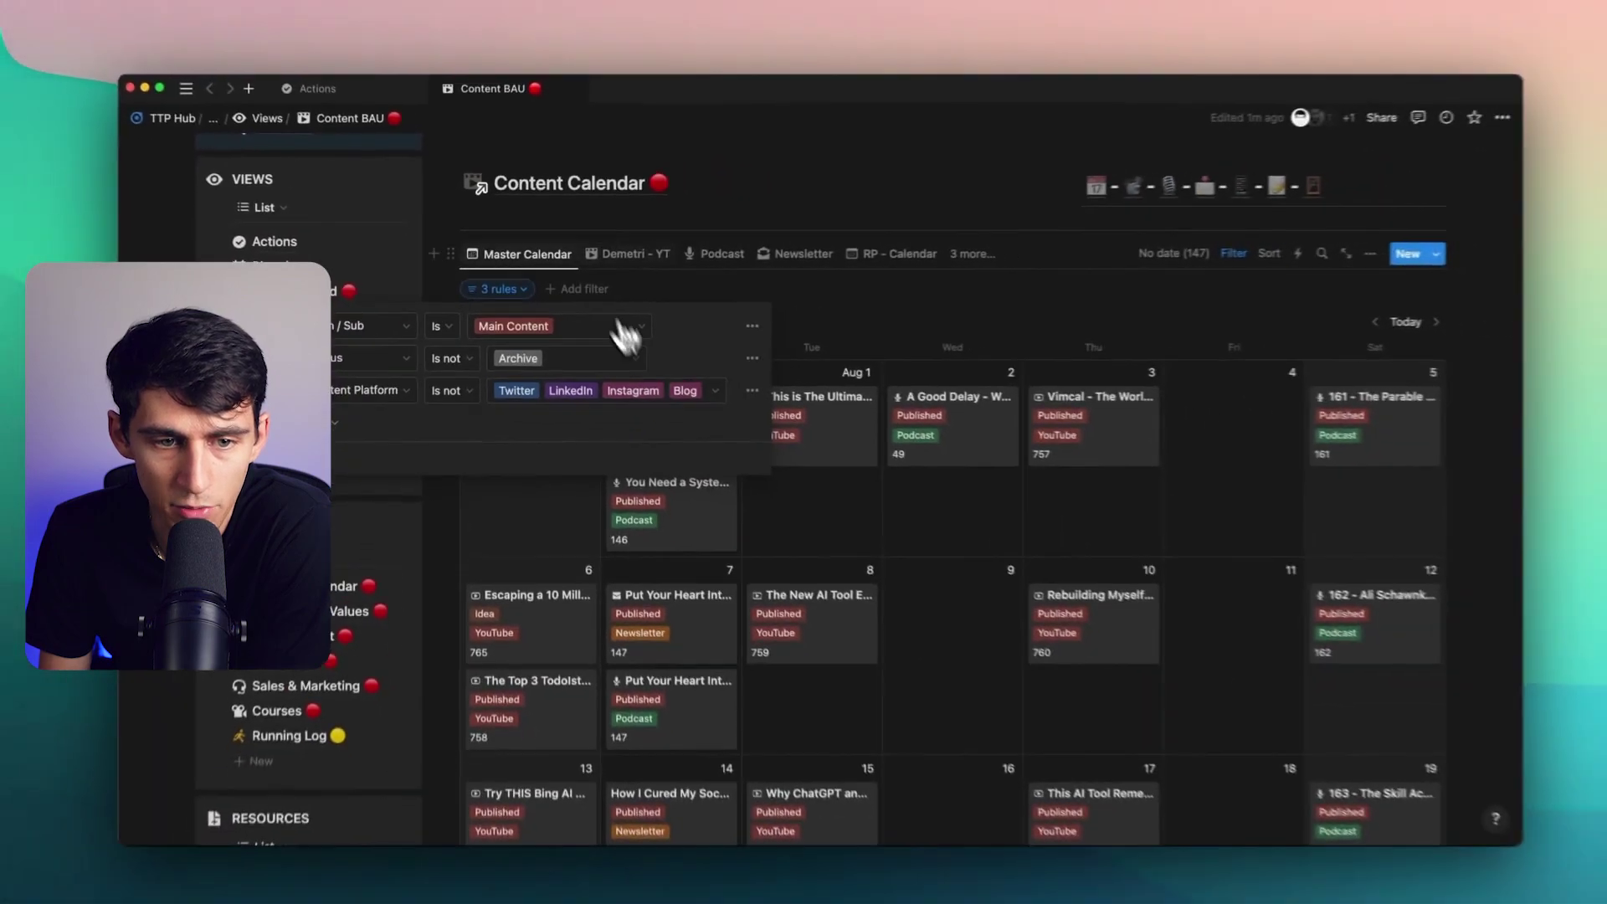
{"action": "left_click", "coordinate": [826, 285]}
{"action": "left_click", "coordinate": [627, 335]}
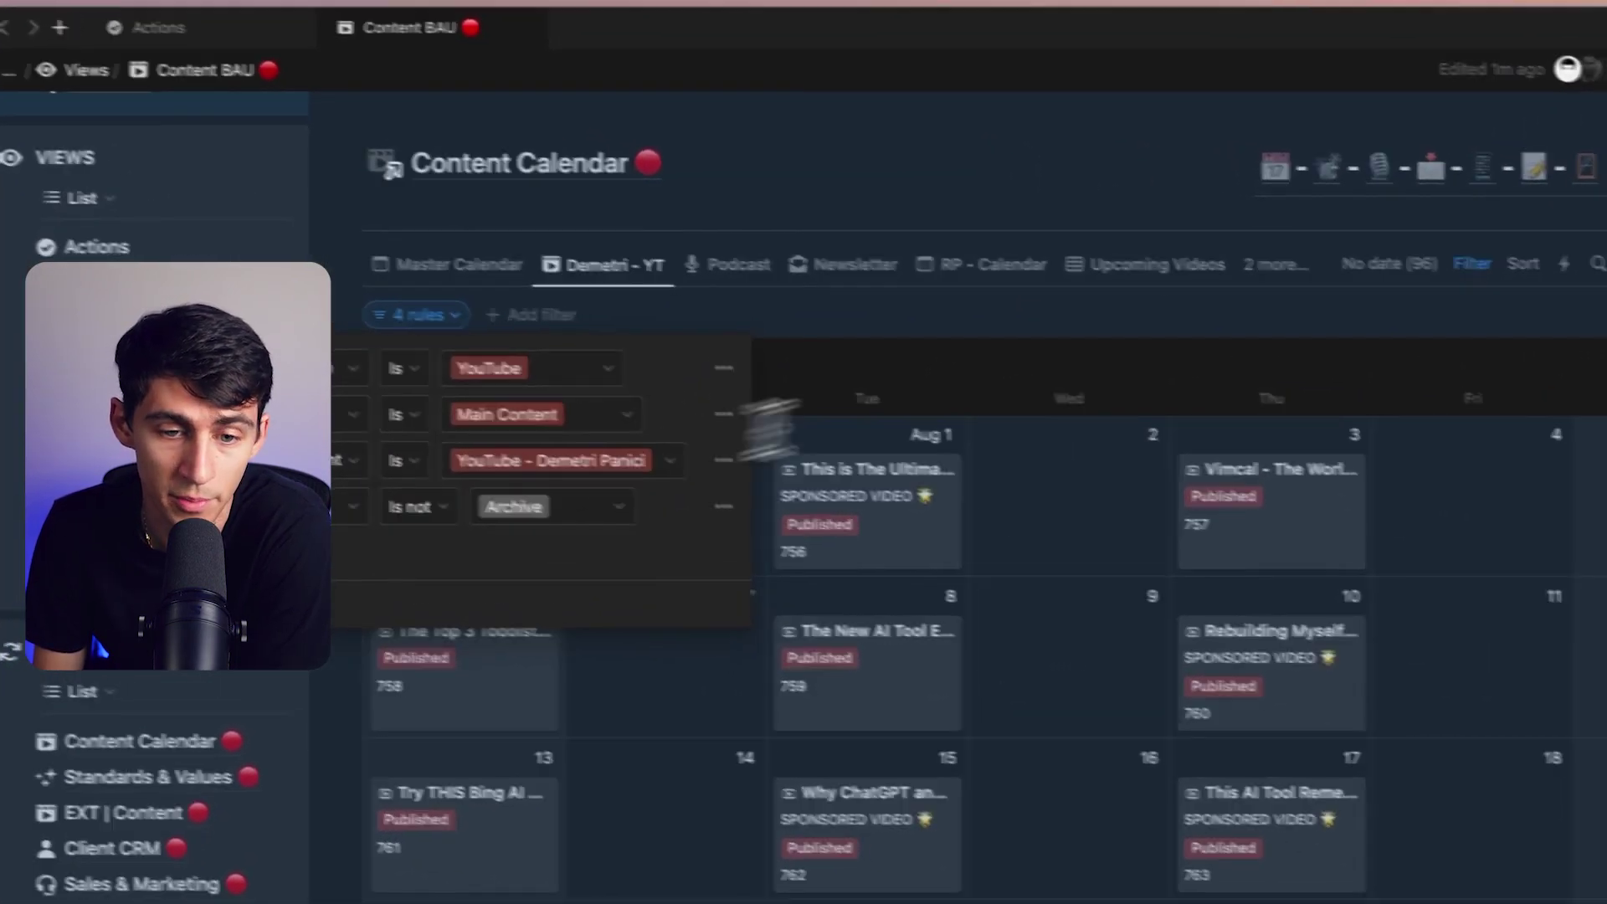
{"action": "key", "text": "Escape"}
Start a new automation scoped to the Demetri - YT calendar view and list its triggers
{"action": "left_click", "coordinate": [1564, 264]}
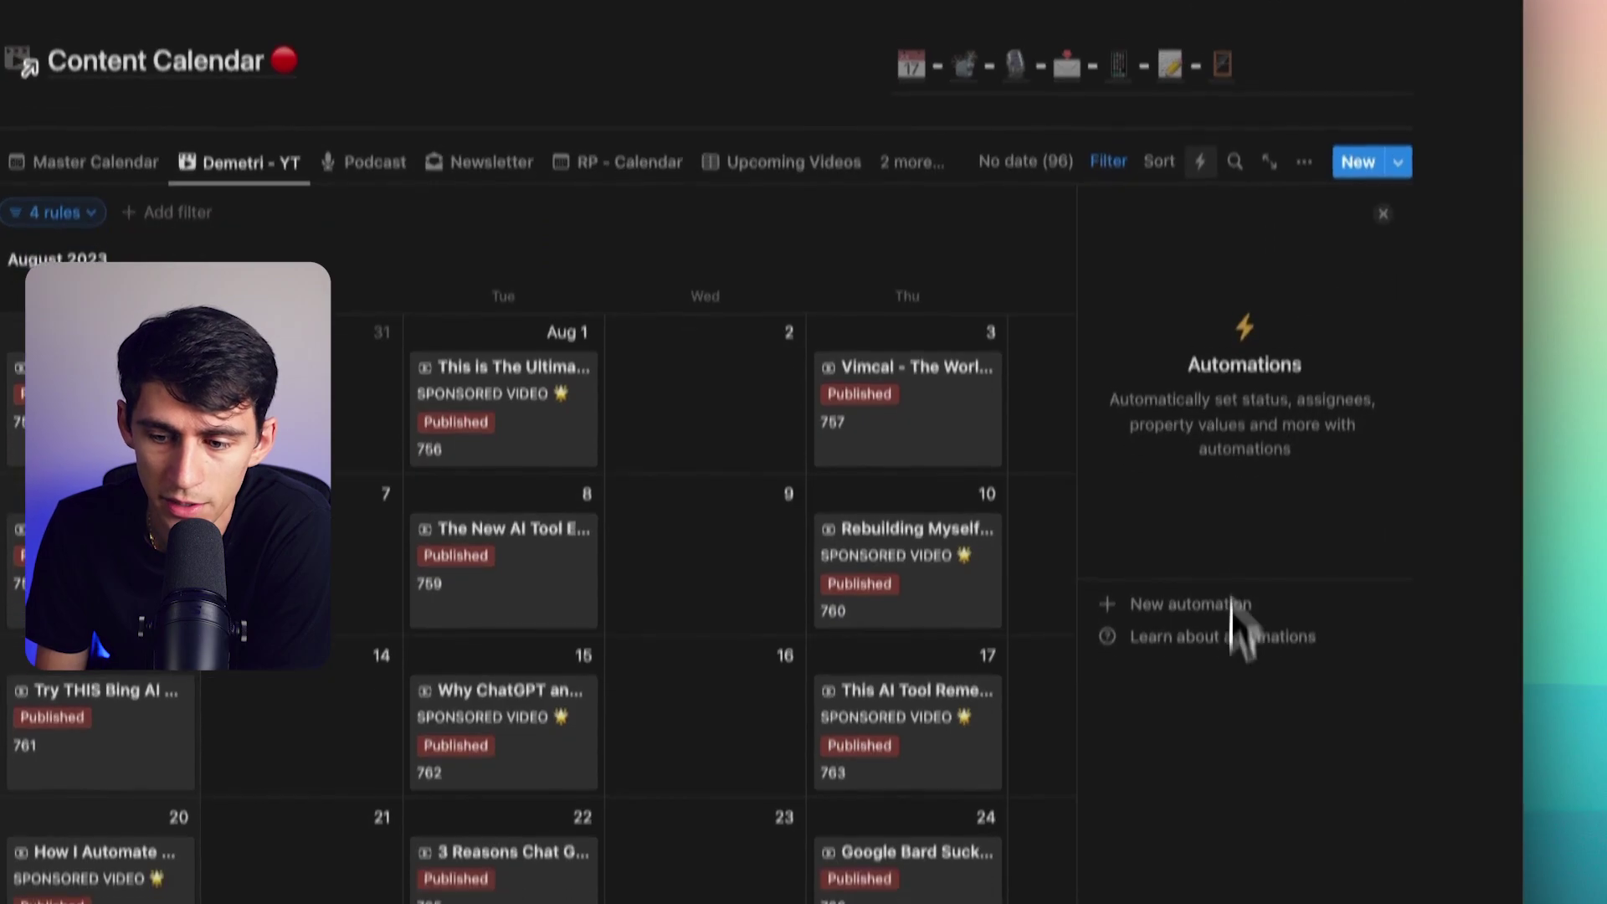
{"action": "left_click", "coordinate": [1192, 603]}
{"action": "left_click", "coordinate": [1281, 248]}
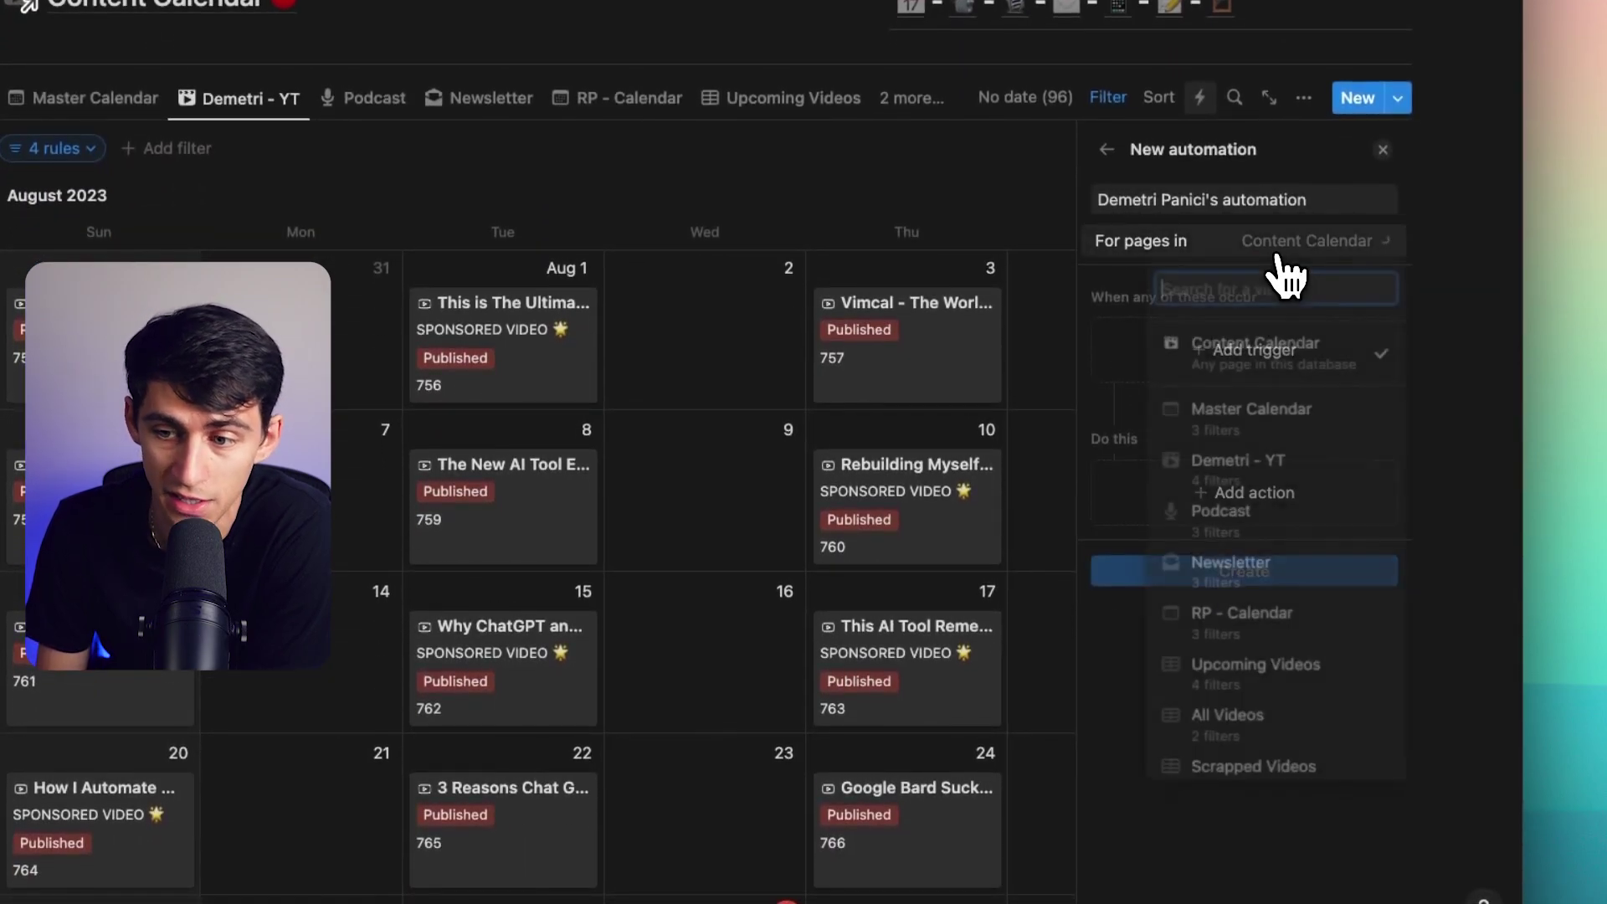
{"action": "left_click", "coordinate": [1261, 478]}
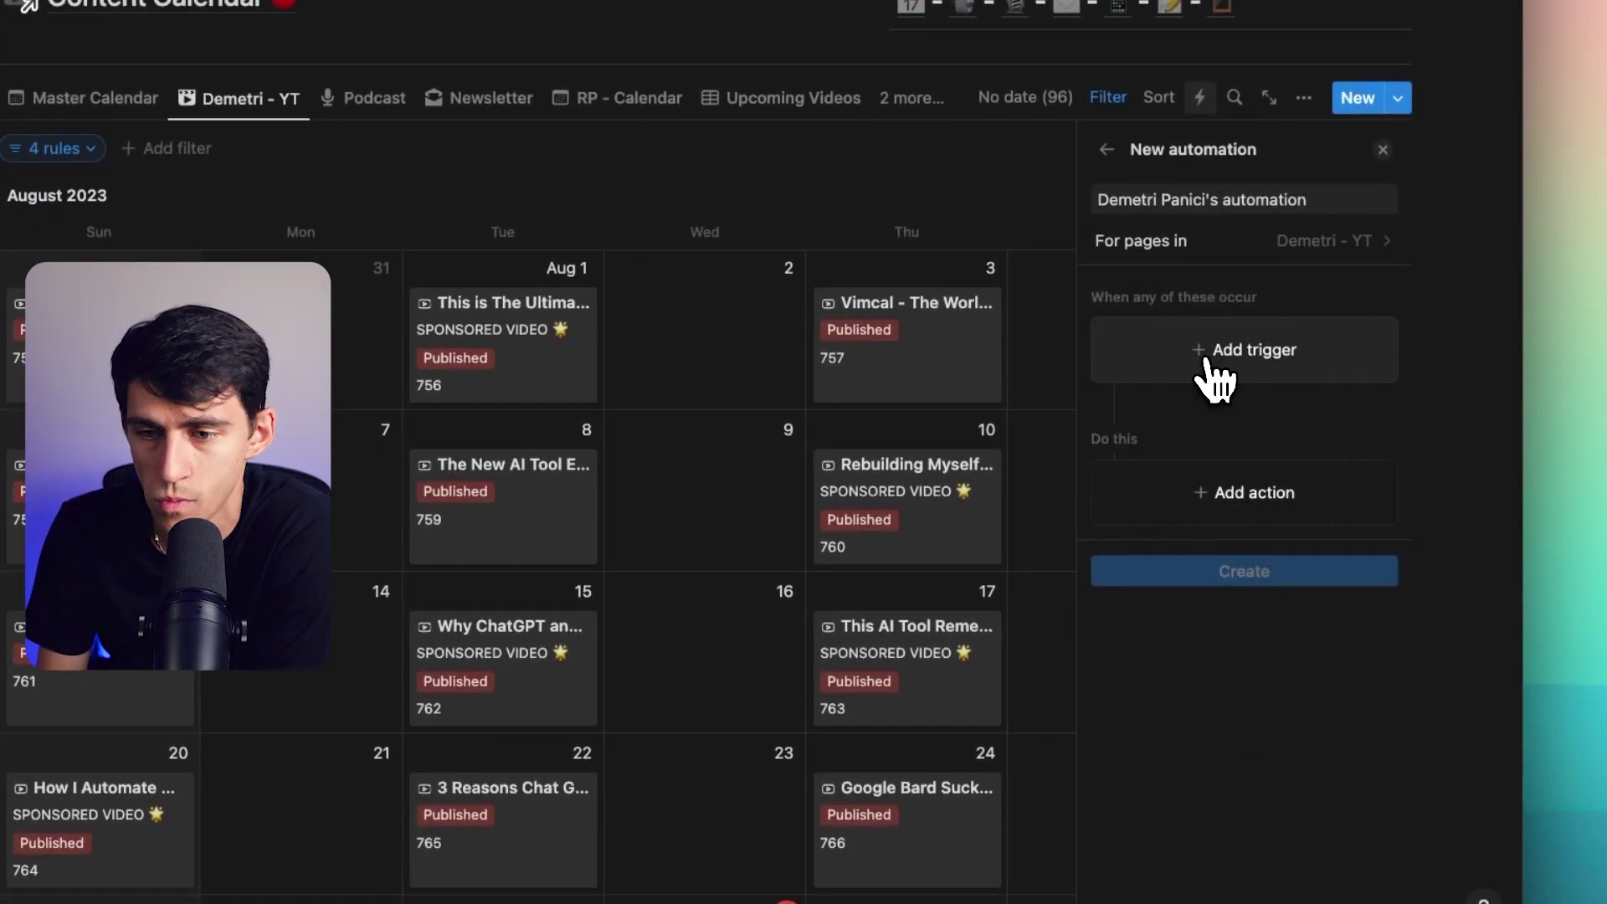
{"action": "left_click", "coordinate": [1205, 362]}
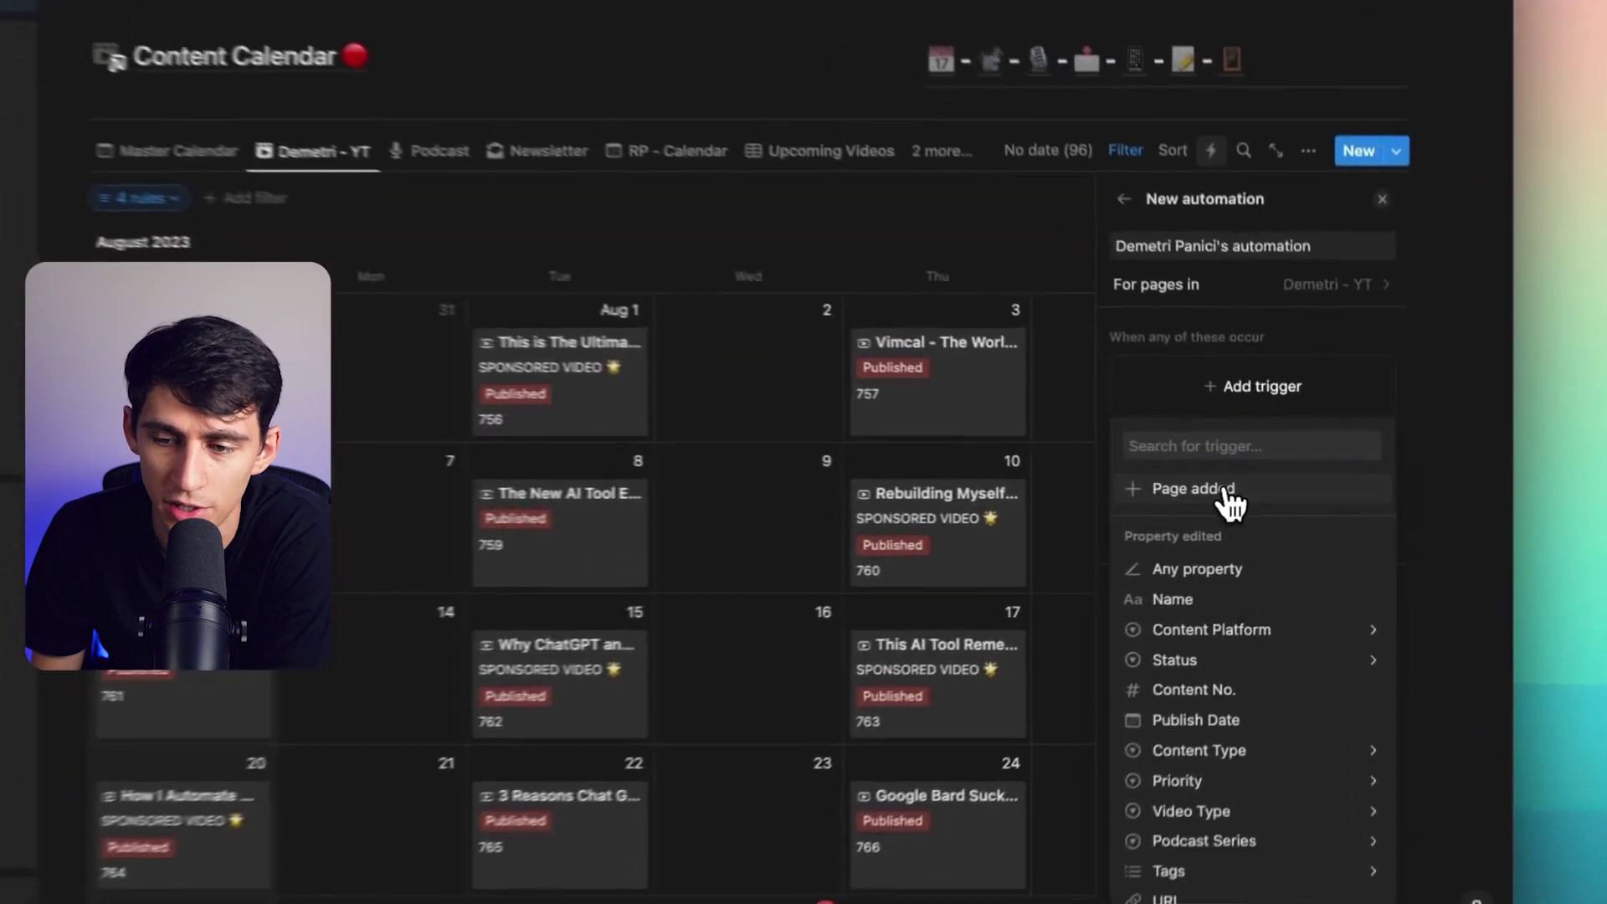
Set the Page added trigger and add a Send Slack notification action, browsing the channels
{"action": "left_click", "coordinate": [1271, 503]}
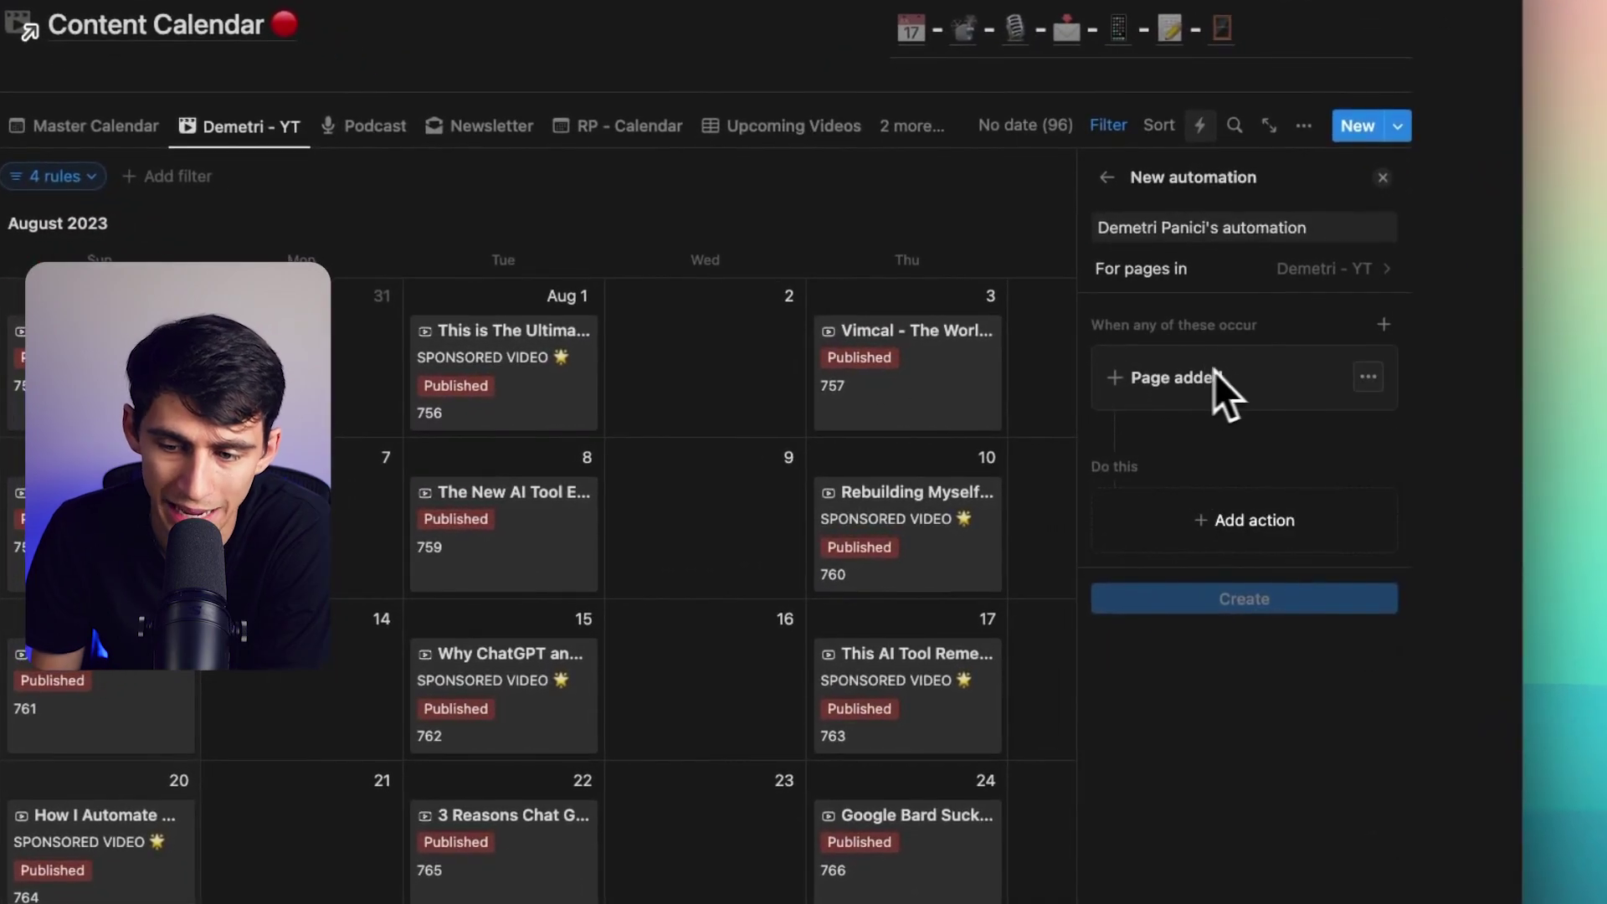
{"action": "left_click", "coordinate": [1253, 523]}
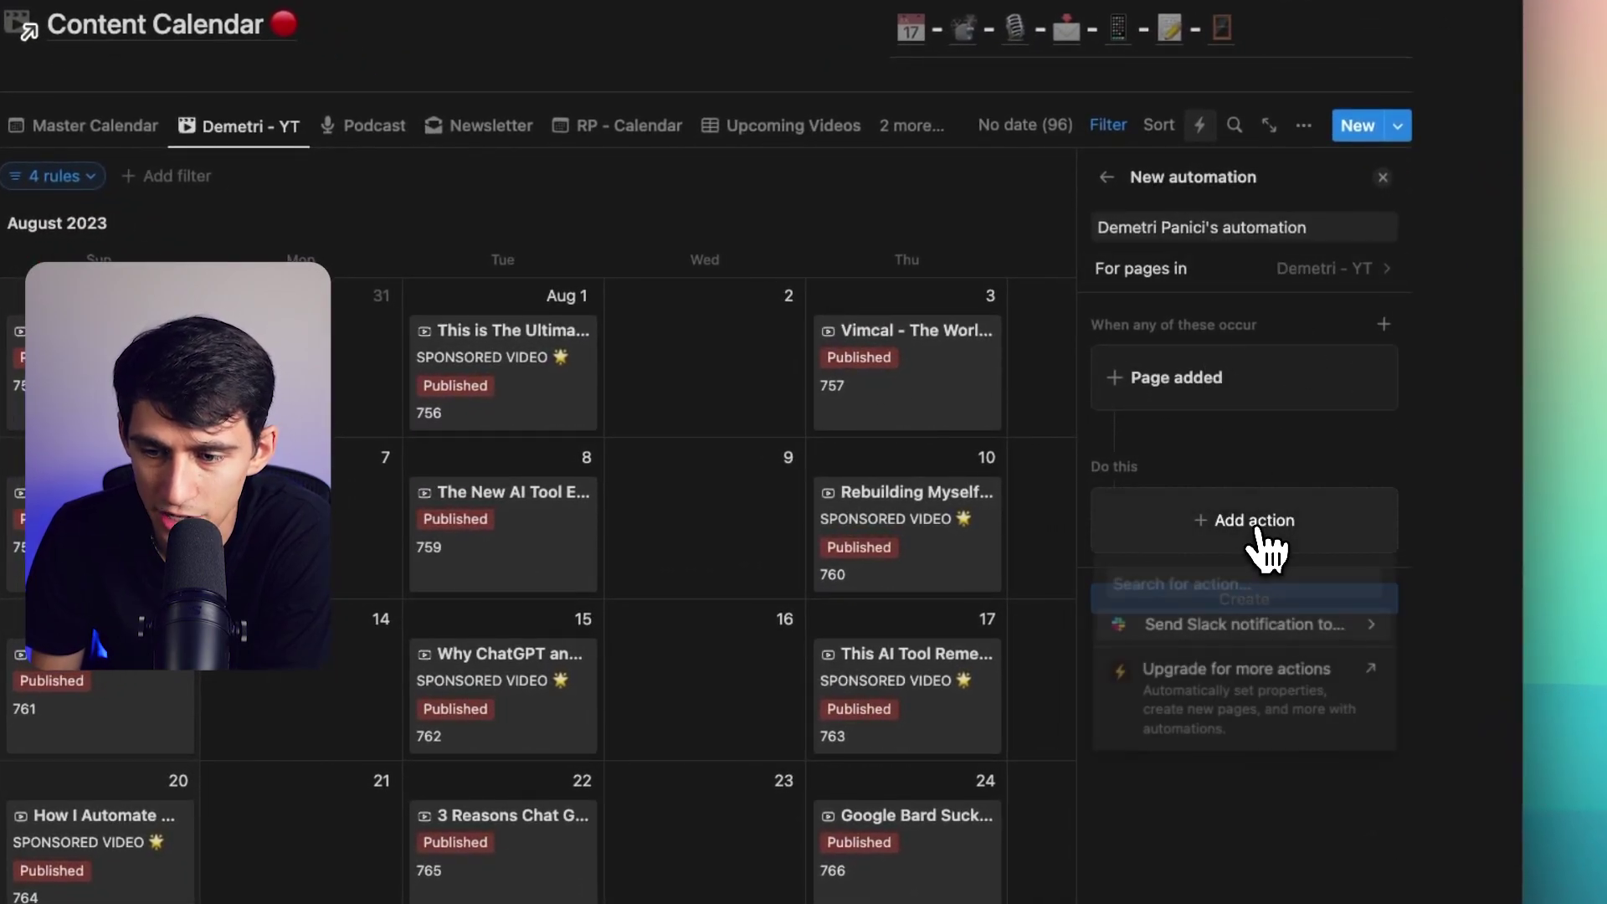
{"action": "left_click", "coordinate": [1375, 629]}
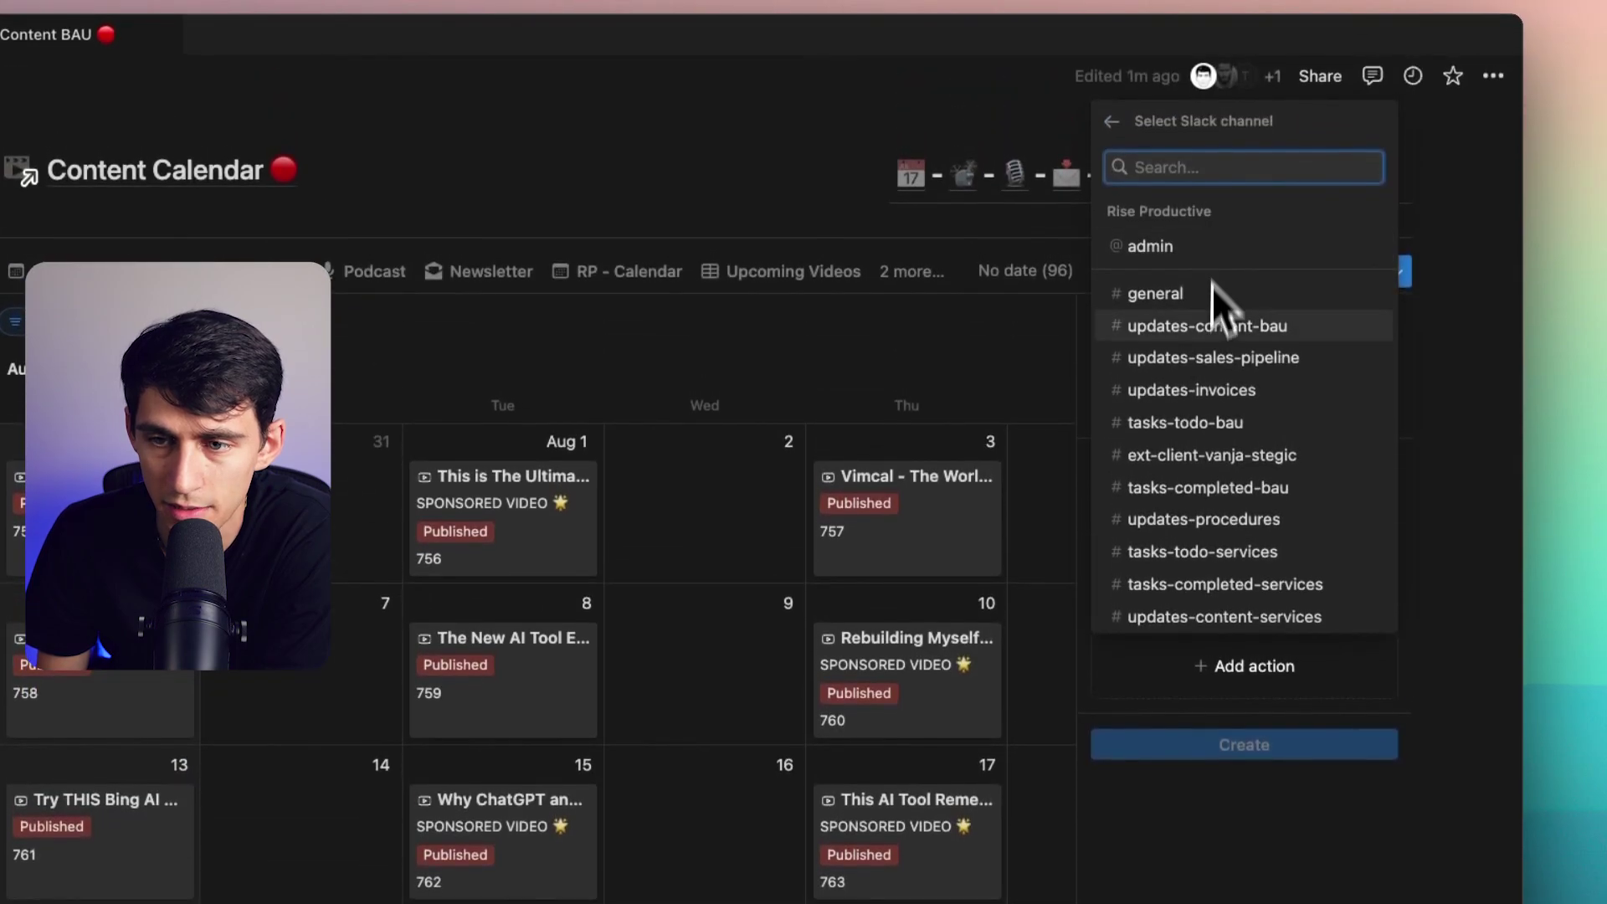
{"action": "scroll", "coordinate": [1204, 264], "scroll_direction": "down", "scroll_amount": 5}
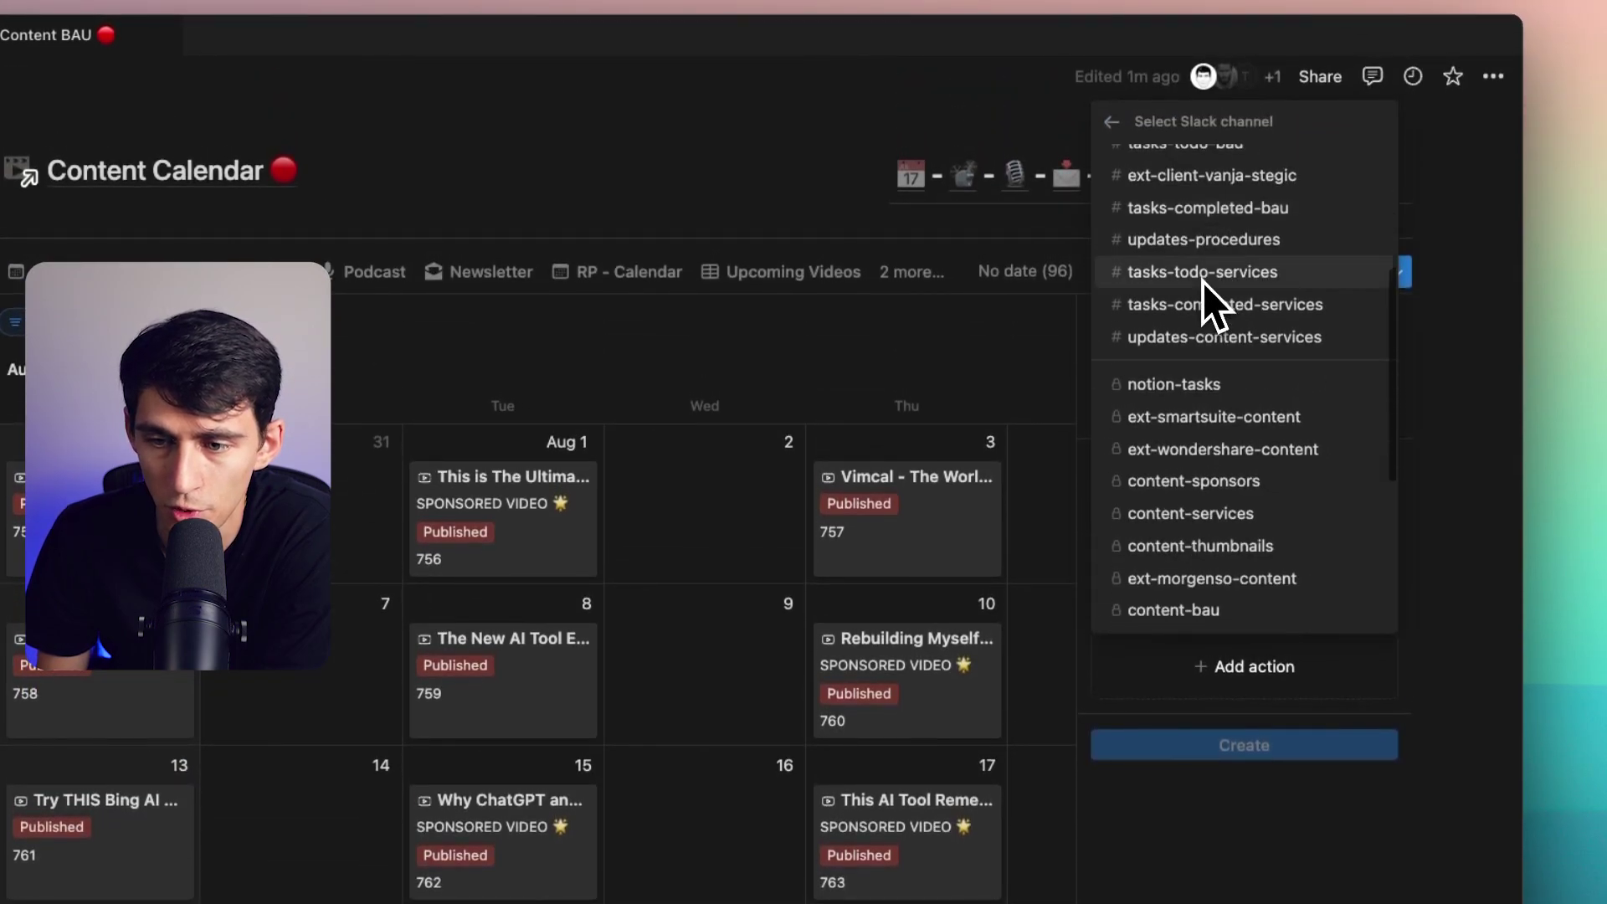
{"action": "scroll", "coordinate": [1164, 369], "scroll_direction": "up", "scroll_amount": 5}
{"action": "scroll", "coordinate": [1189, 301], "scroll_direction": "down", "scroll_amount": 2}
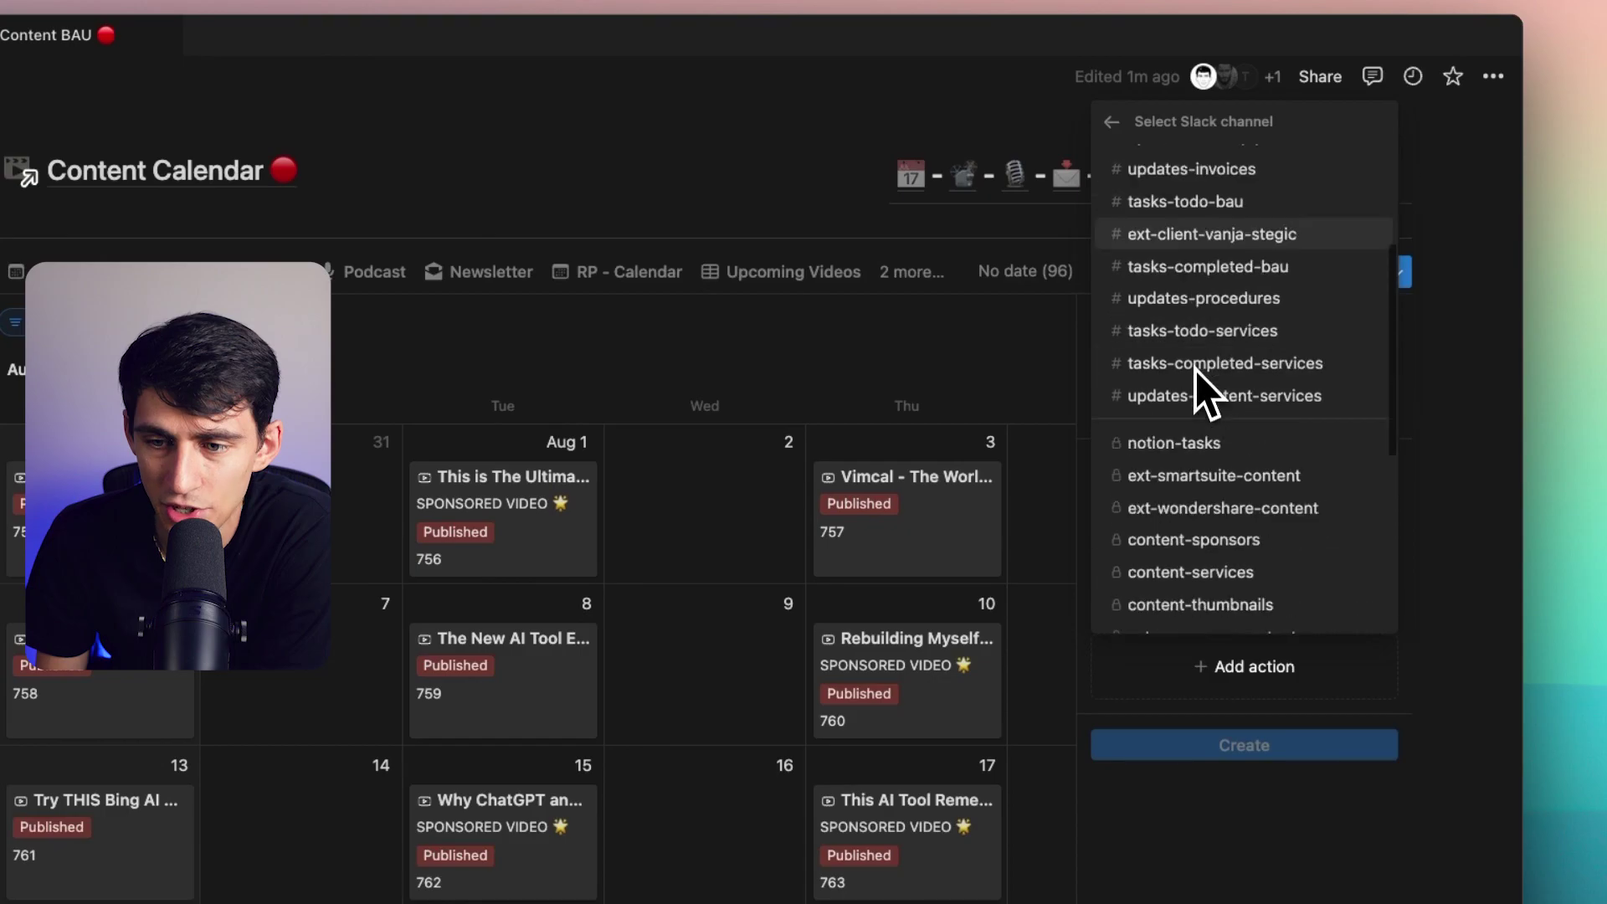
{"action": "scroll", "coordinate": [1199, 379], "scroll_direction": "down", "scroll_amount": 5}
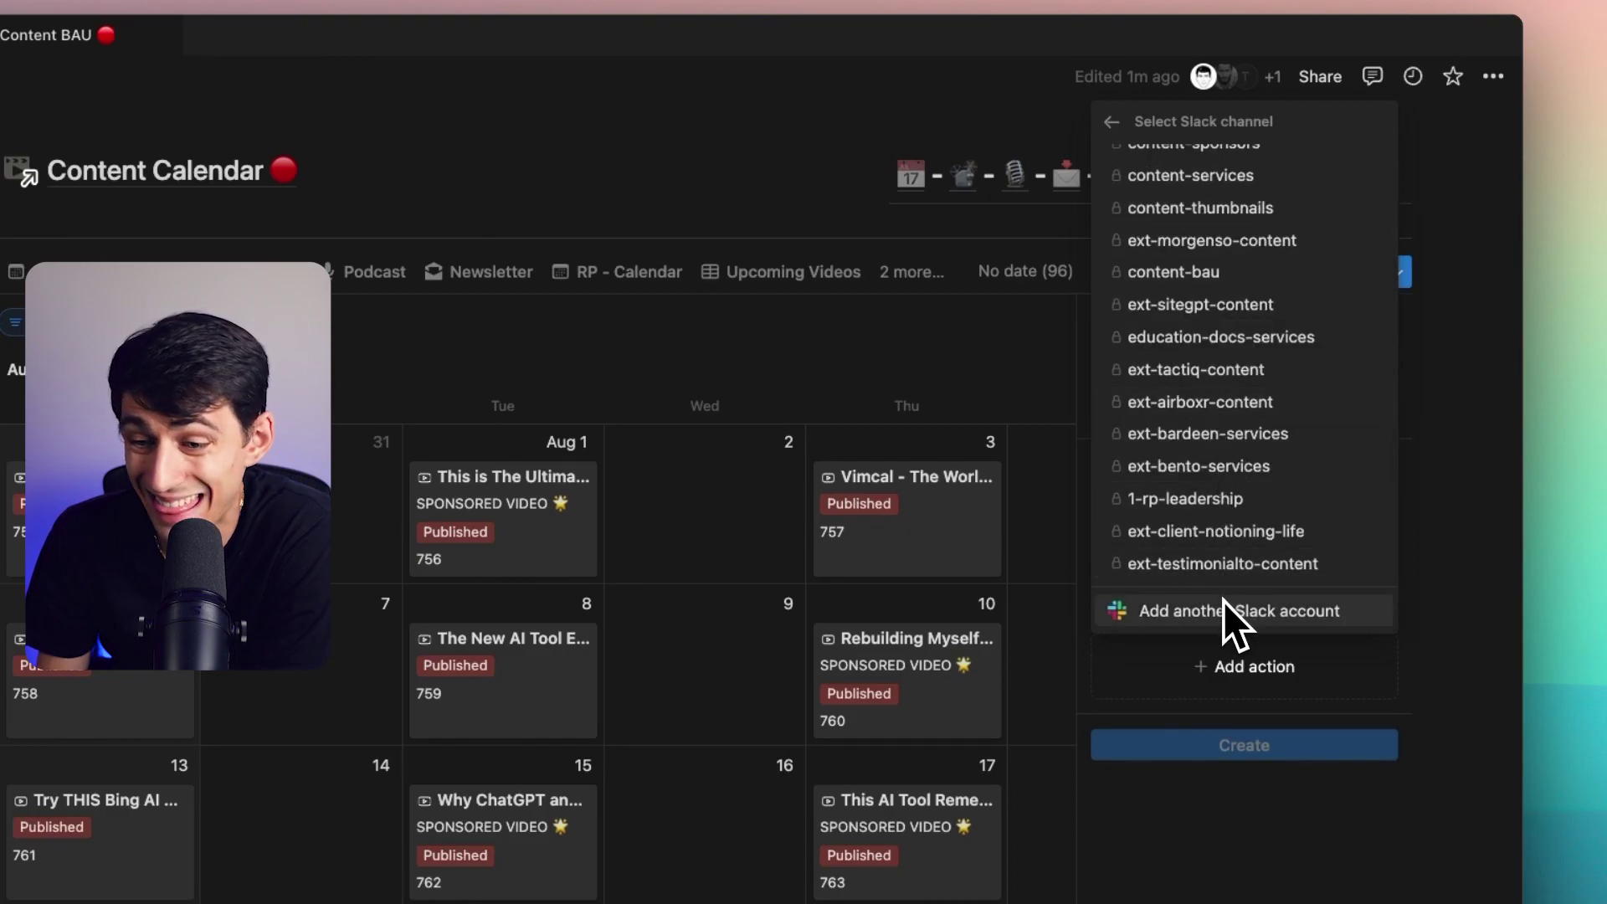
{"action": "scroll", "coordinate": [1220, 520], "scroll_direction": "up", "scroll_amount": 10}
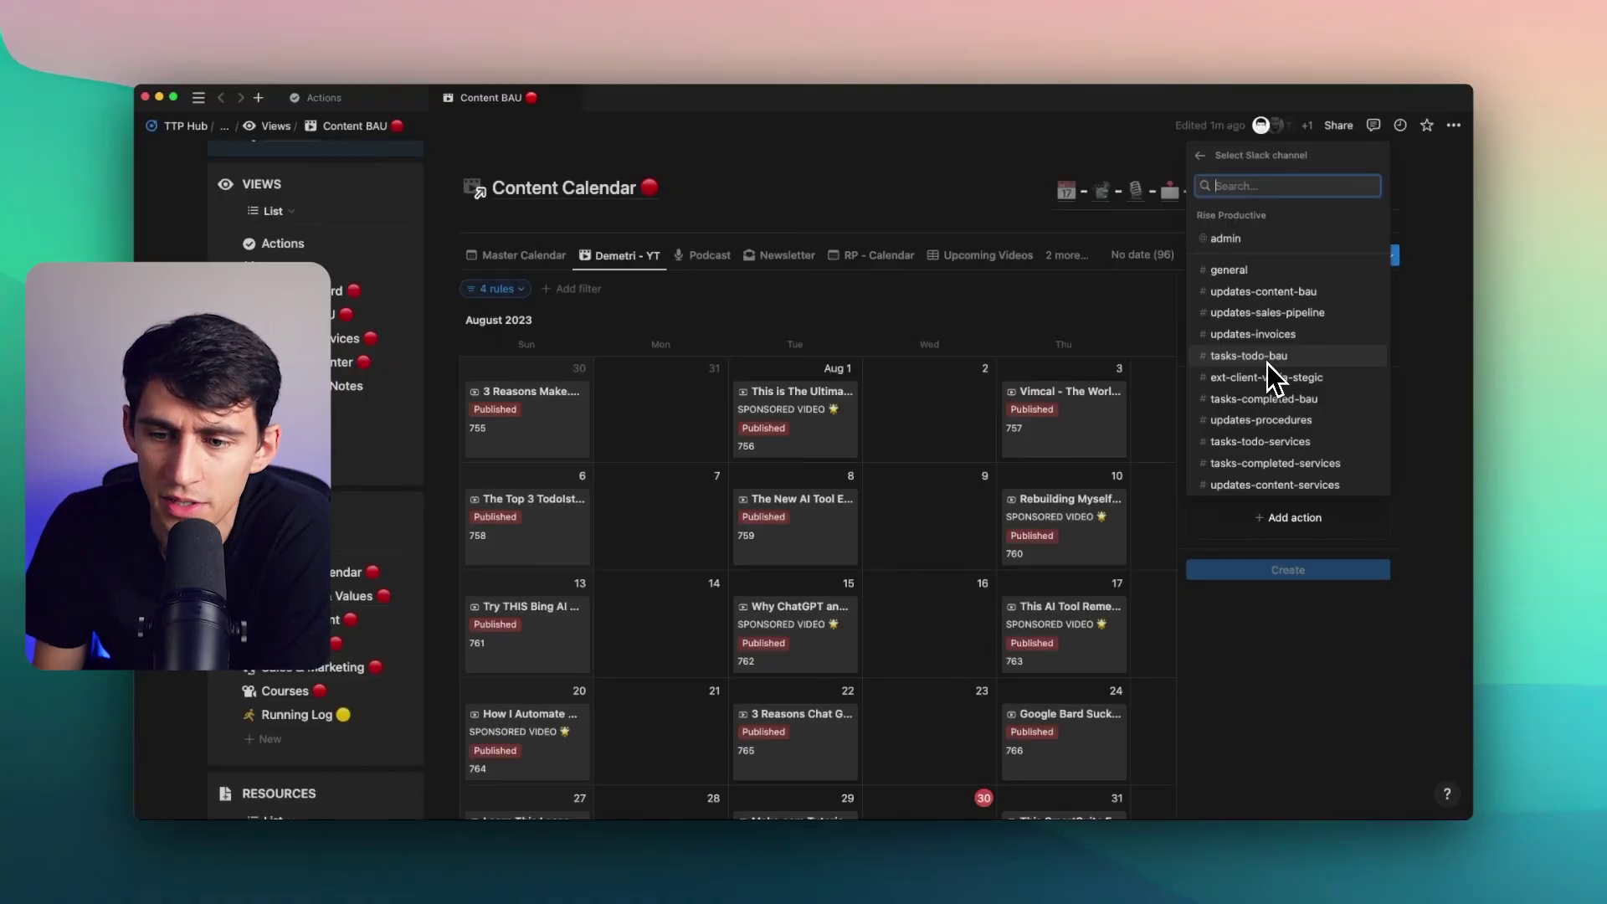
{"action": "scroll", "coordinate": [1281, 326], "scroll_direction": "down", "scroll_amount": 2}
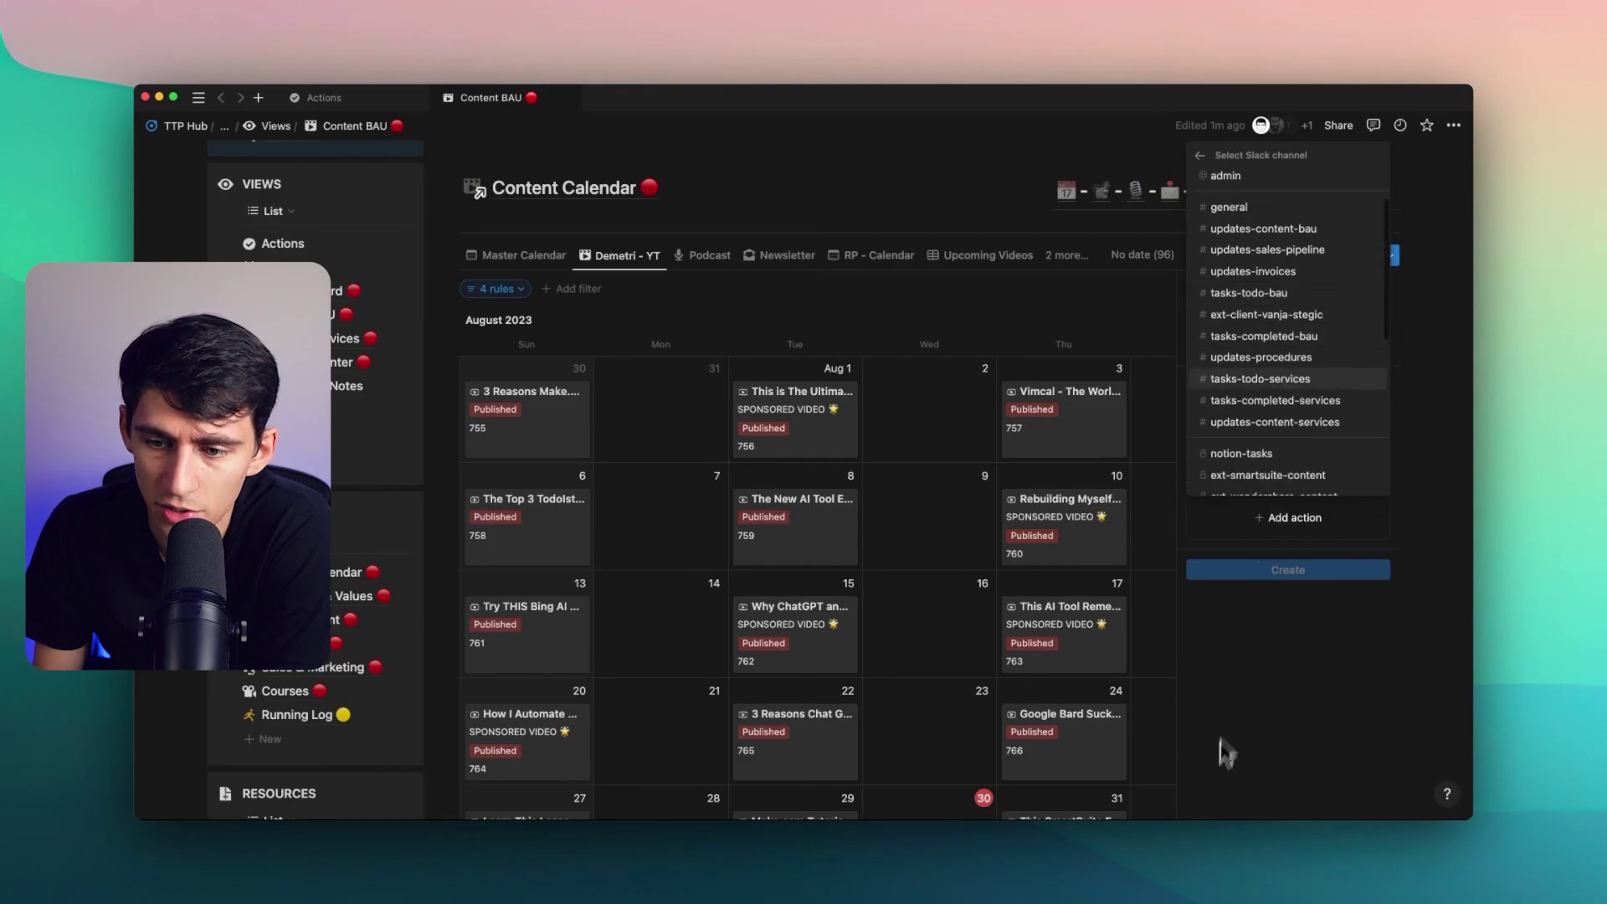
Replace the trigger with Status set to Rendered, post to #tasks-todo-bau, and create the automation
{"action": "key", "text": "Escape"}
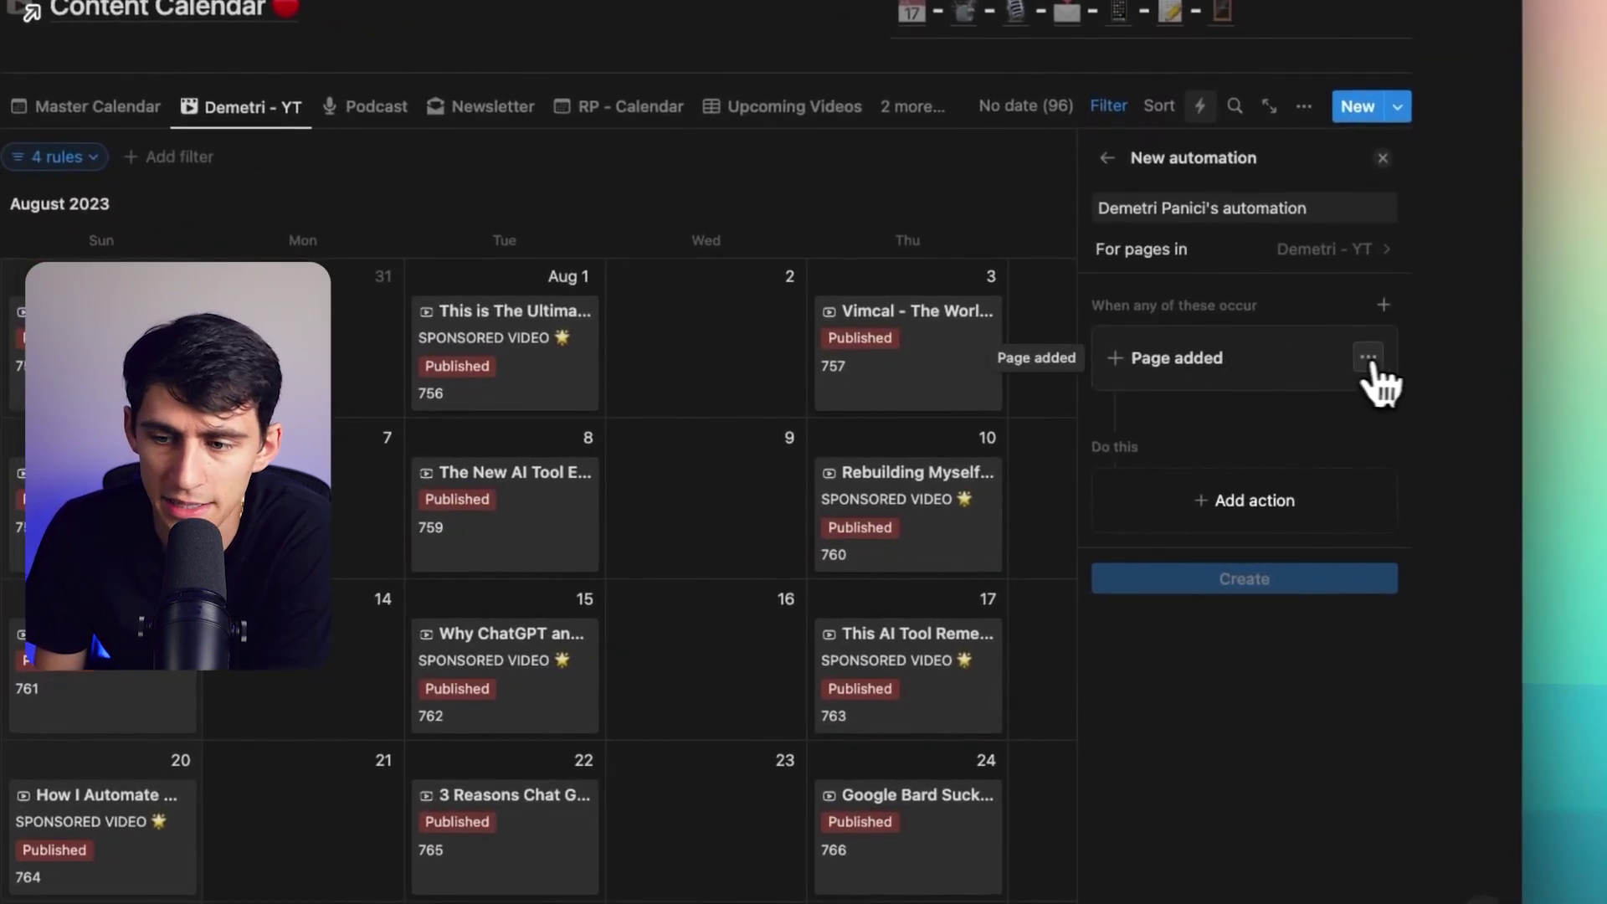
{"action": "left_click", "coordinate": [1369, 361]}
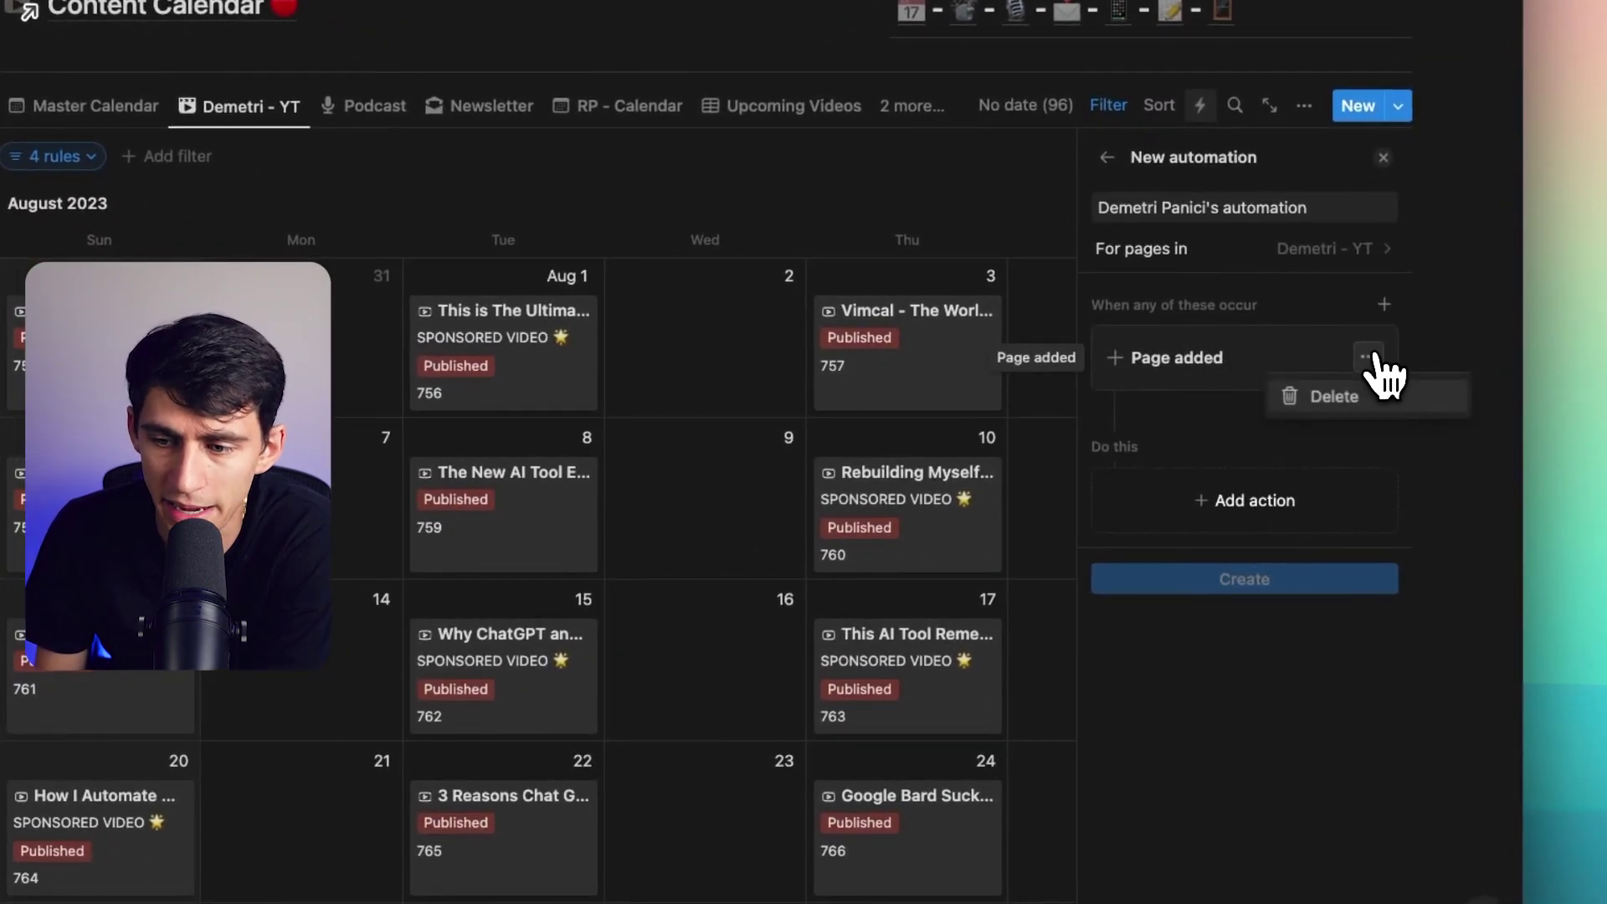
{"action": "left_click", "coordinate": [1340, 400]}
{"action": "left_click", "coordinate": [1268, 364]}
{"action": "left_click", "coordinate": [1204, 651]}
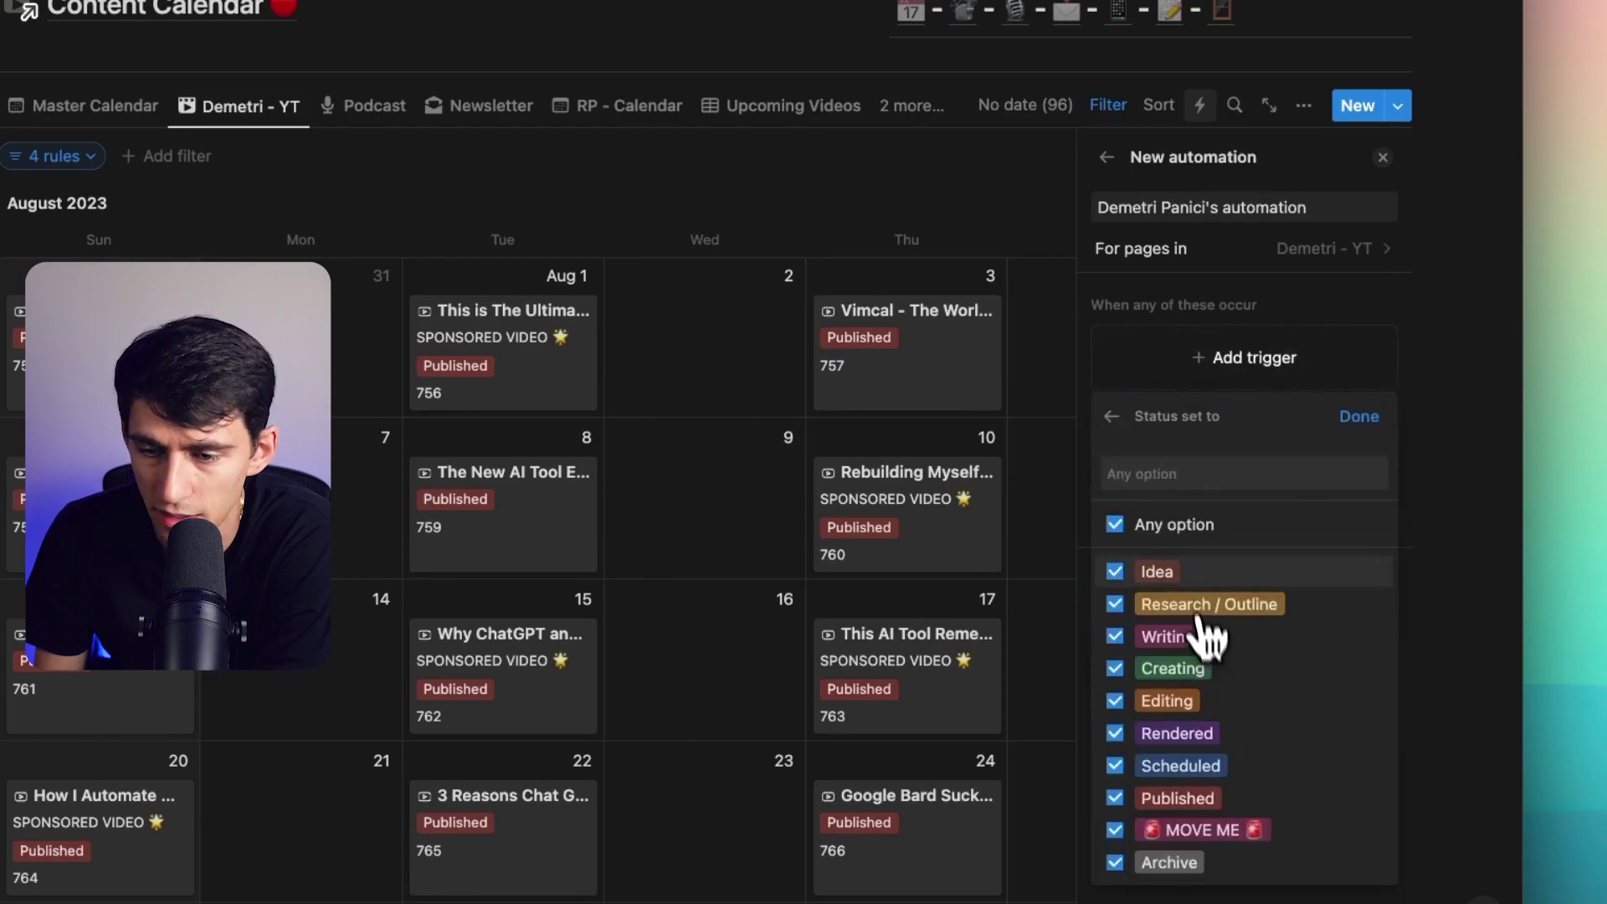
{"action": "left_click", "coordinate": [1168, 524]}
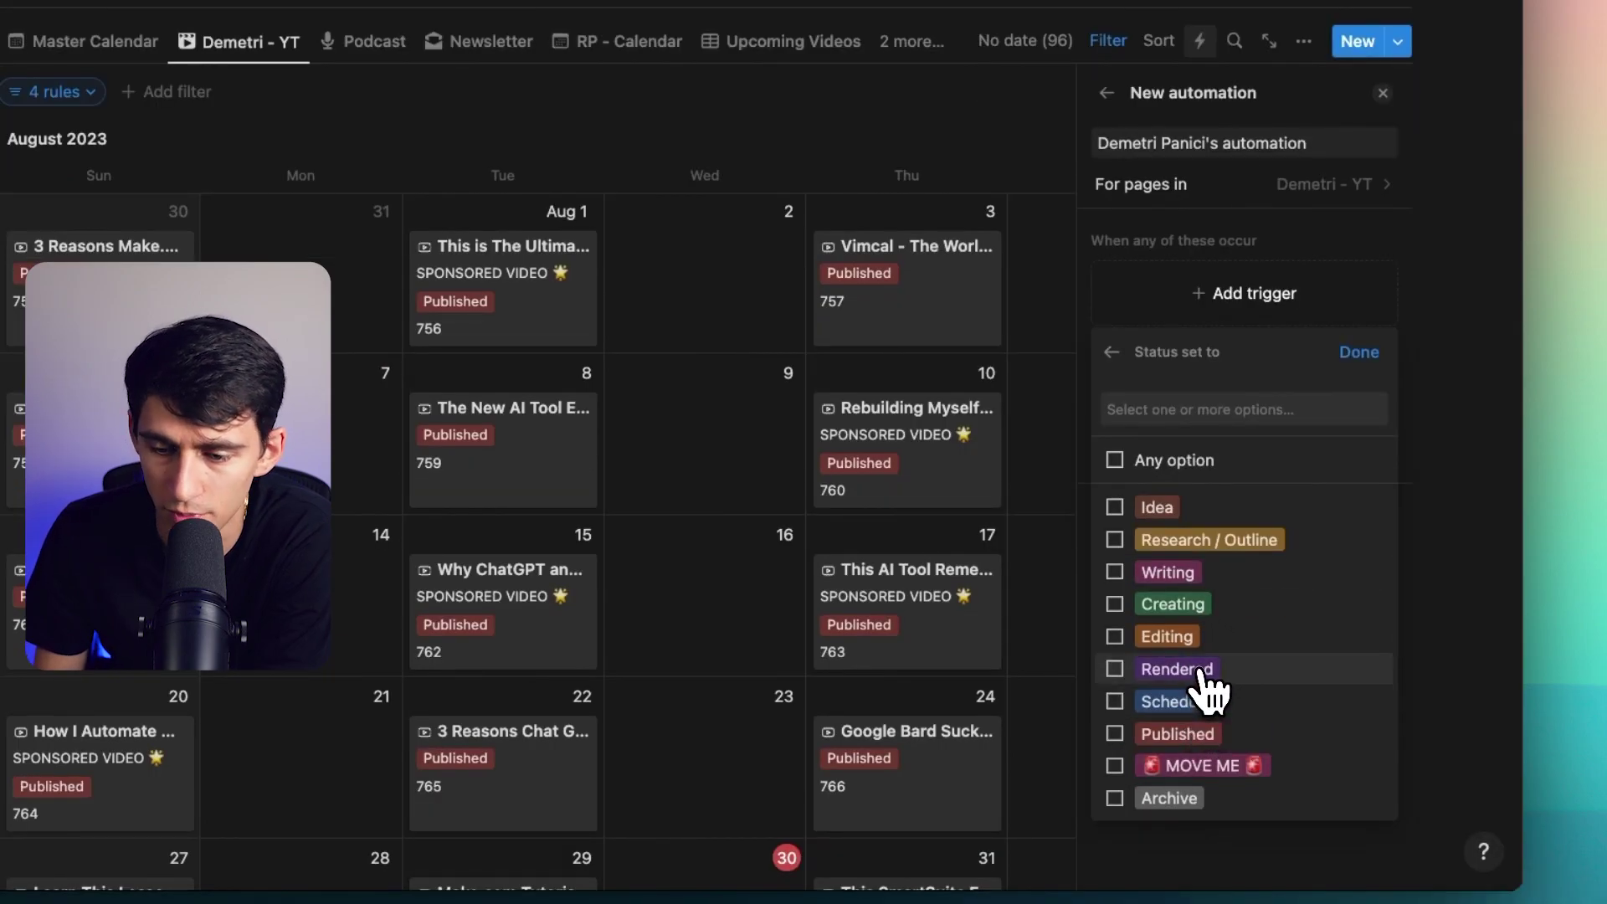
{"action": "left_click", "coordinate": [1377, 355]}
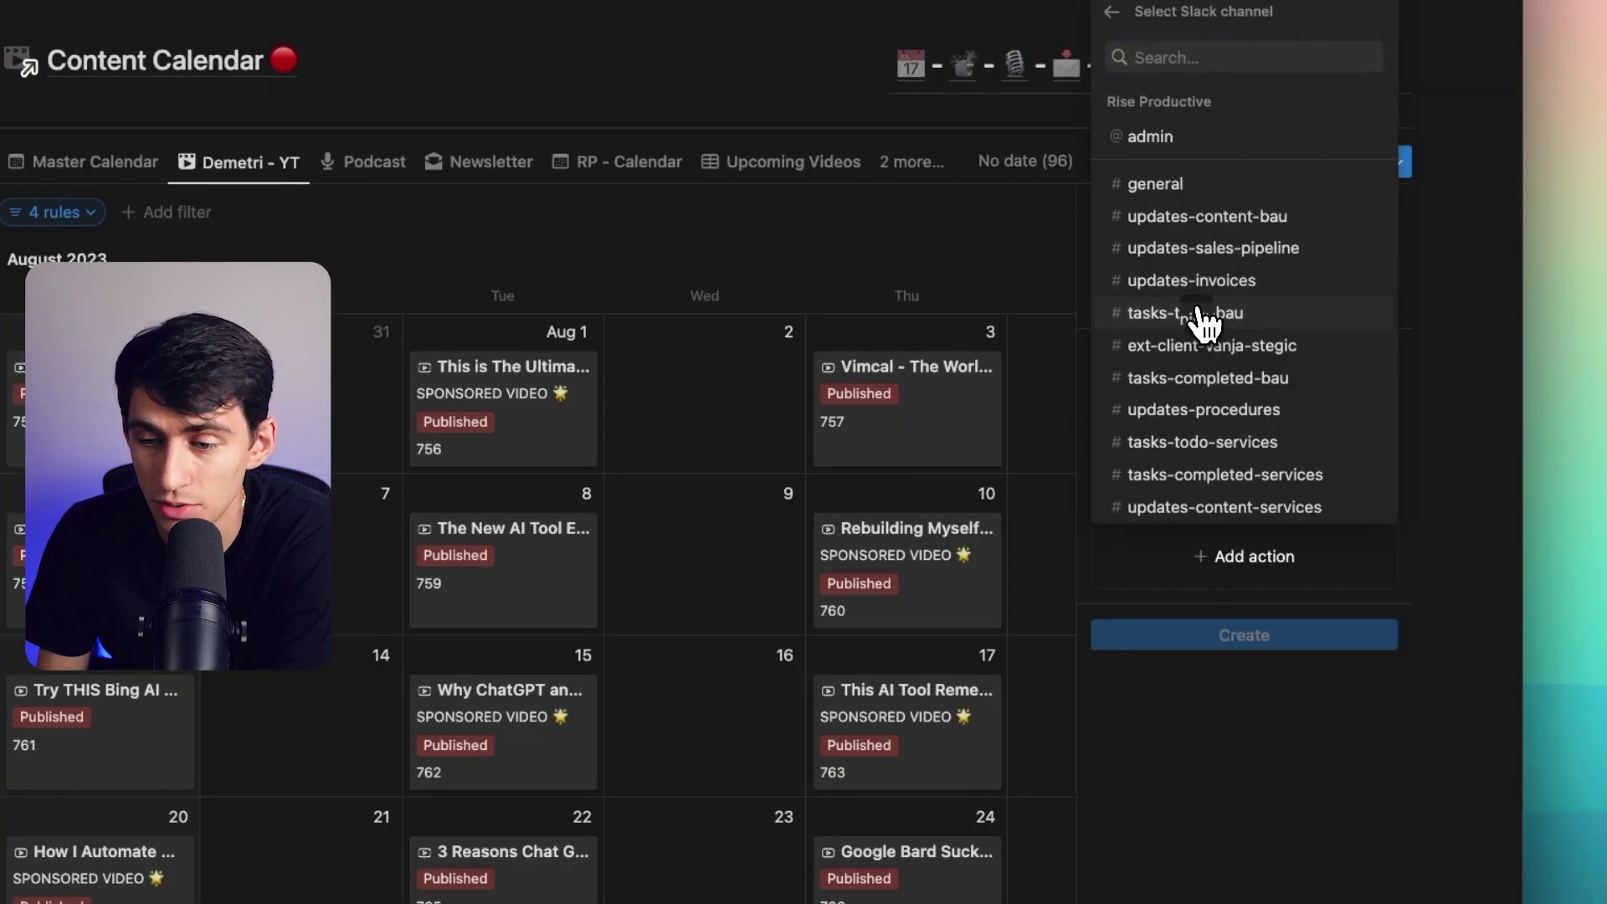
{"action": "left_click", "coordinate": [1198, 312]}
{"action": "left_click", "coordinate": [1289, 638]}
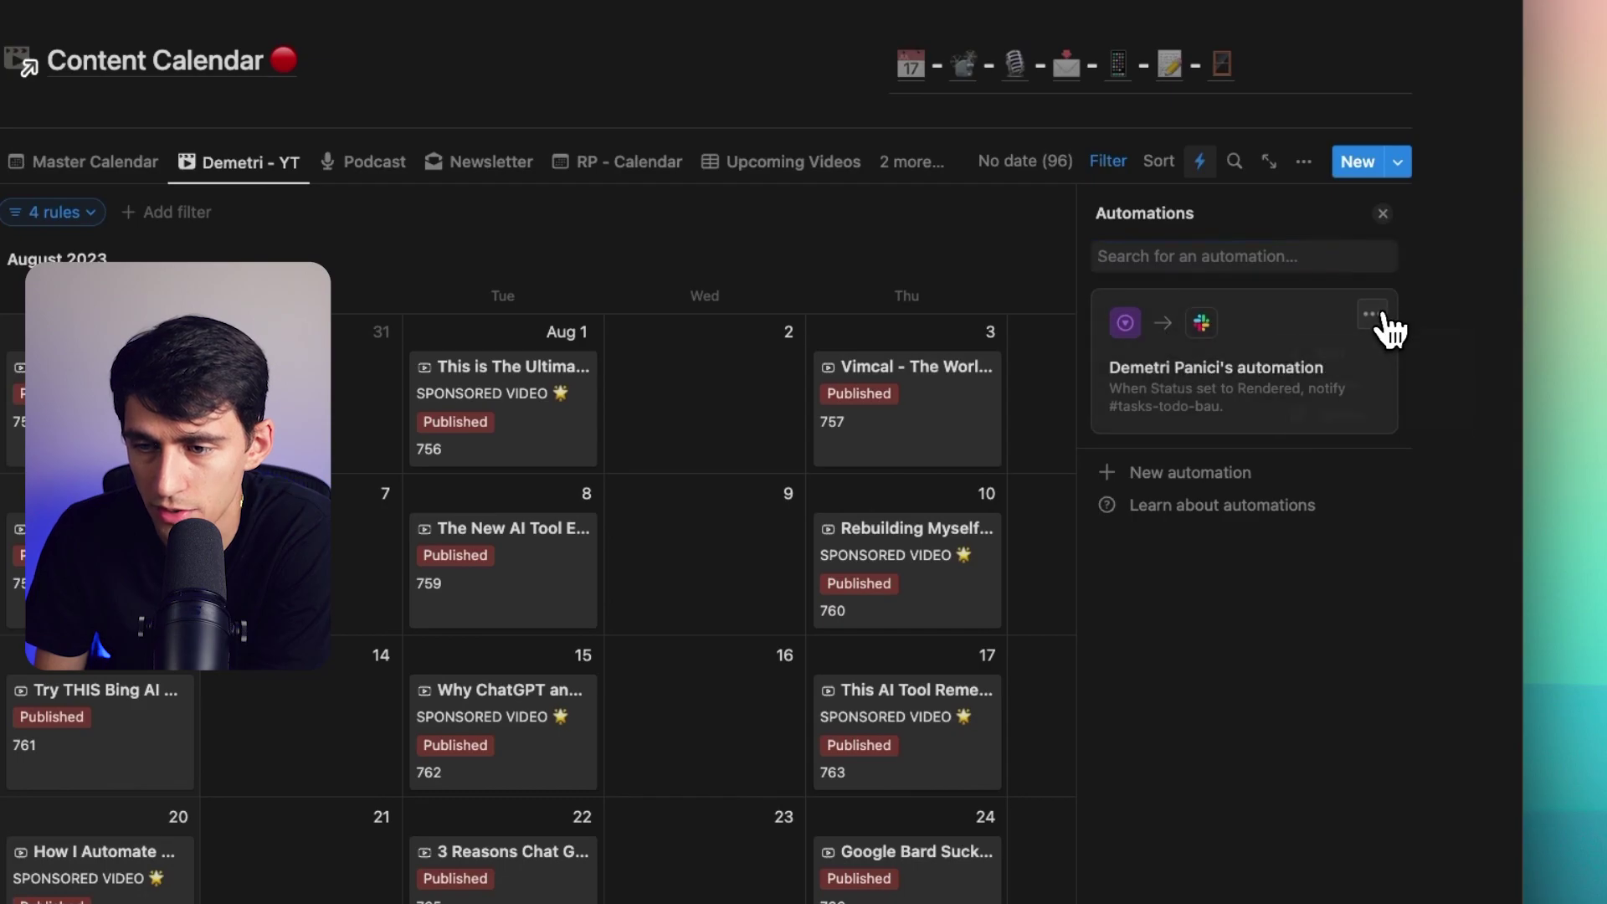
Set the August 31 video 'This SmartSuite Feature is AMAZING' to Status Rendered
{"action": "left_click", "coordinate": [1372, 316]}
{"action": "left_click", "coordinate": [761, 532]}
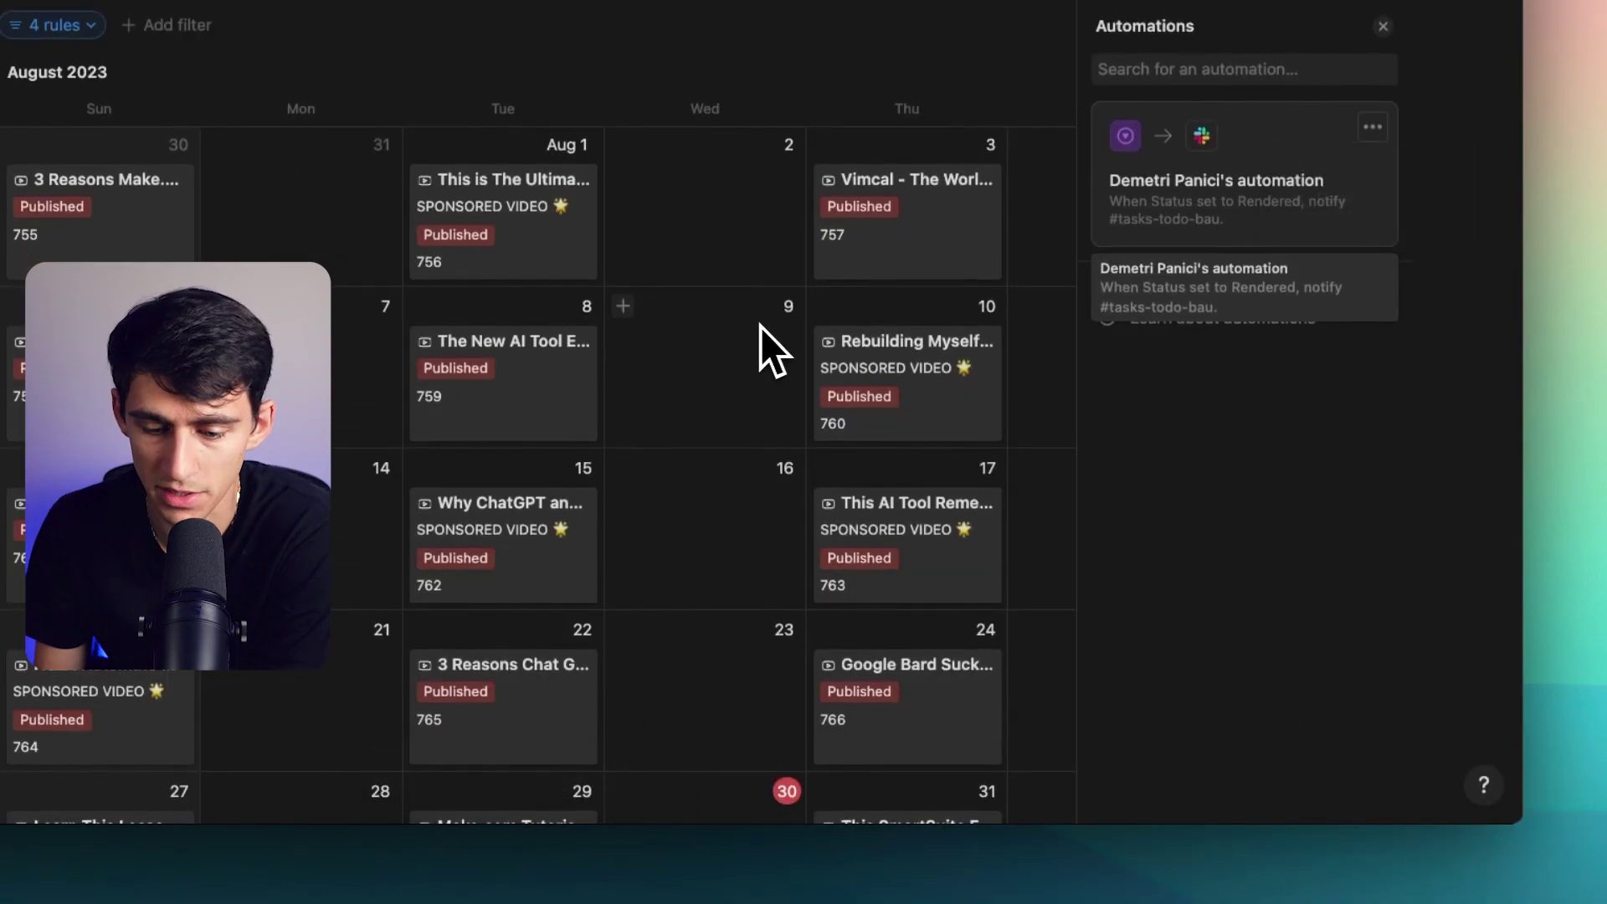
{"action": "left_click", "coordinate": [1077, 653]}
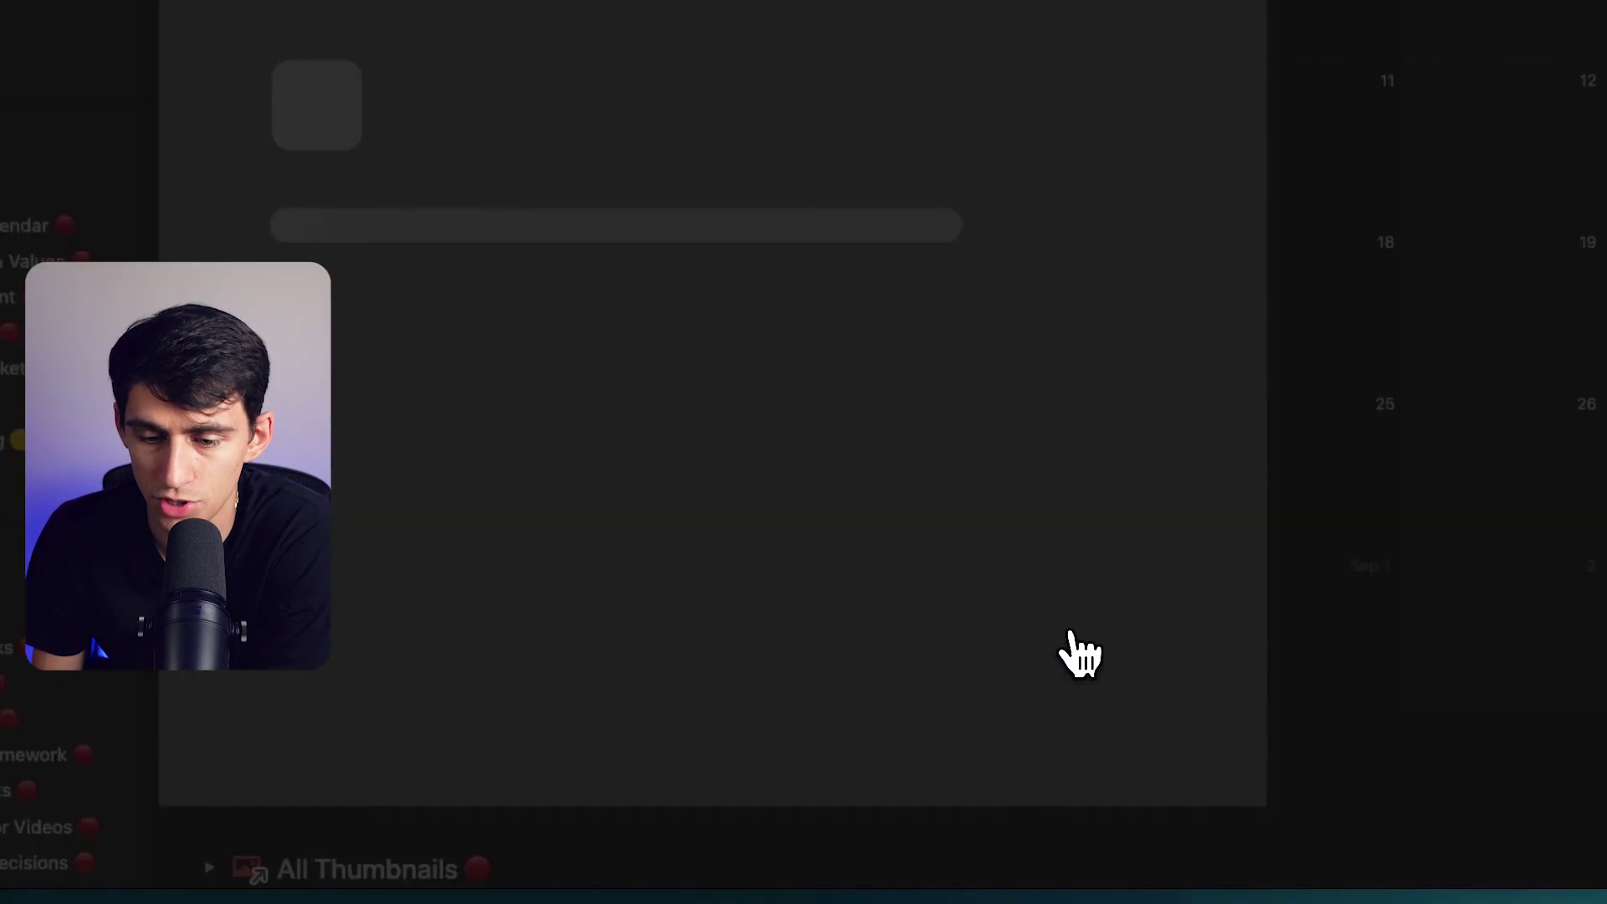
{"action": "left_click", "coordinate": [557, 413]}
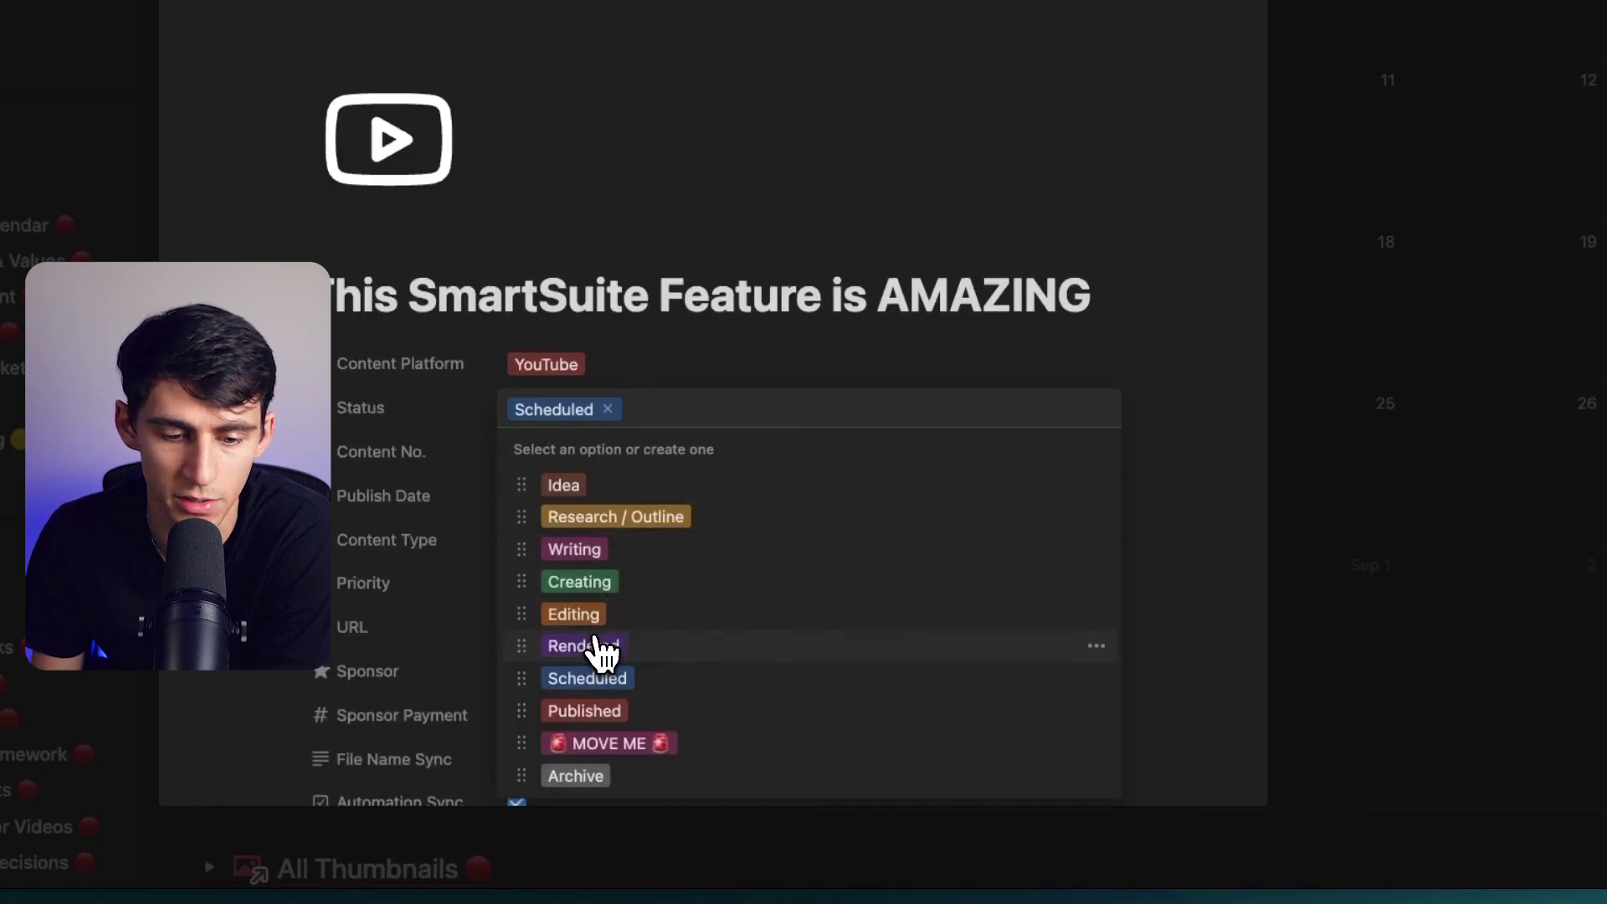
{"action": "left_click", "coordinate": [600, 650]}
{"action": "key", "text": "Escape"}
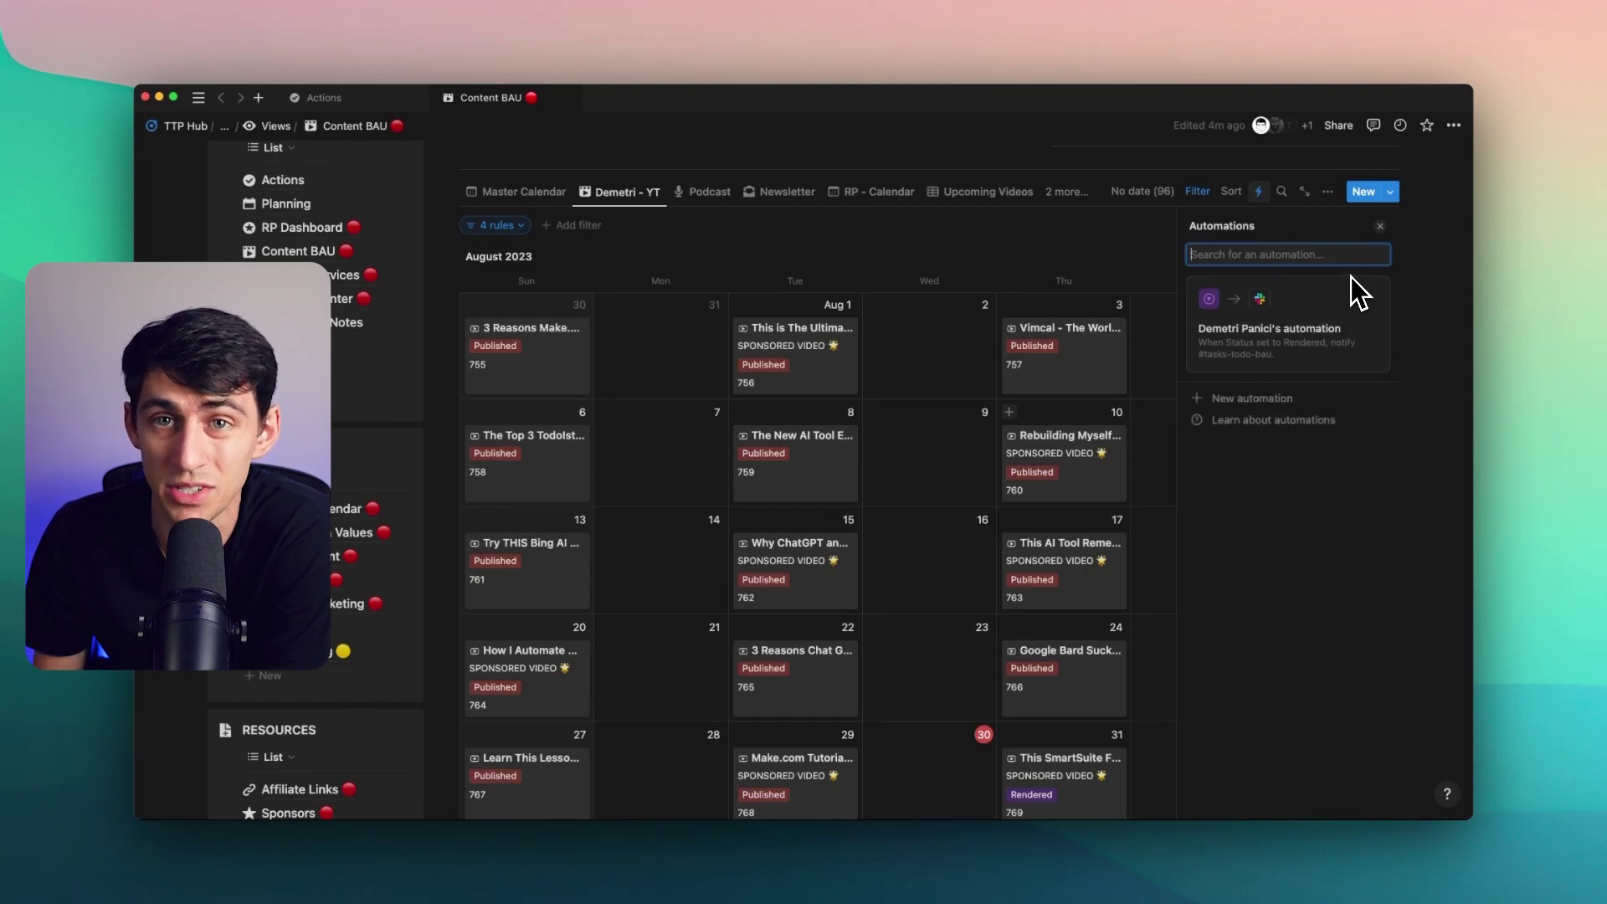
Open the new automation's options menu and close it without changes
{"action": "left_click", "coordinate": [1371, 295]}
{"action": "left_click", "coordinate": [1372, 295]}
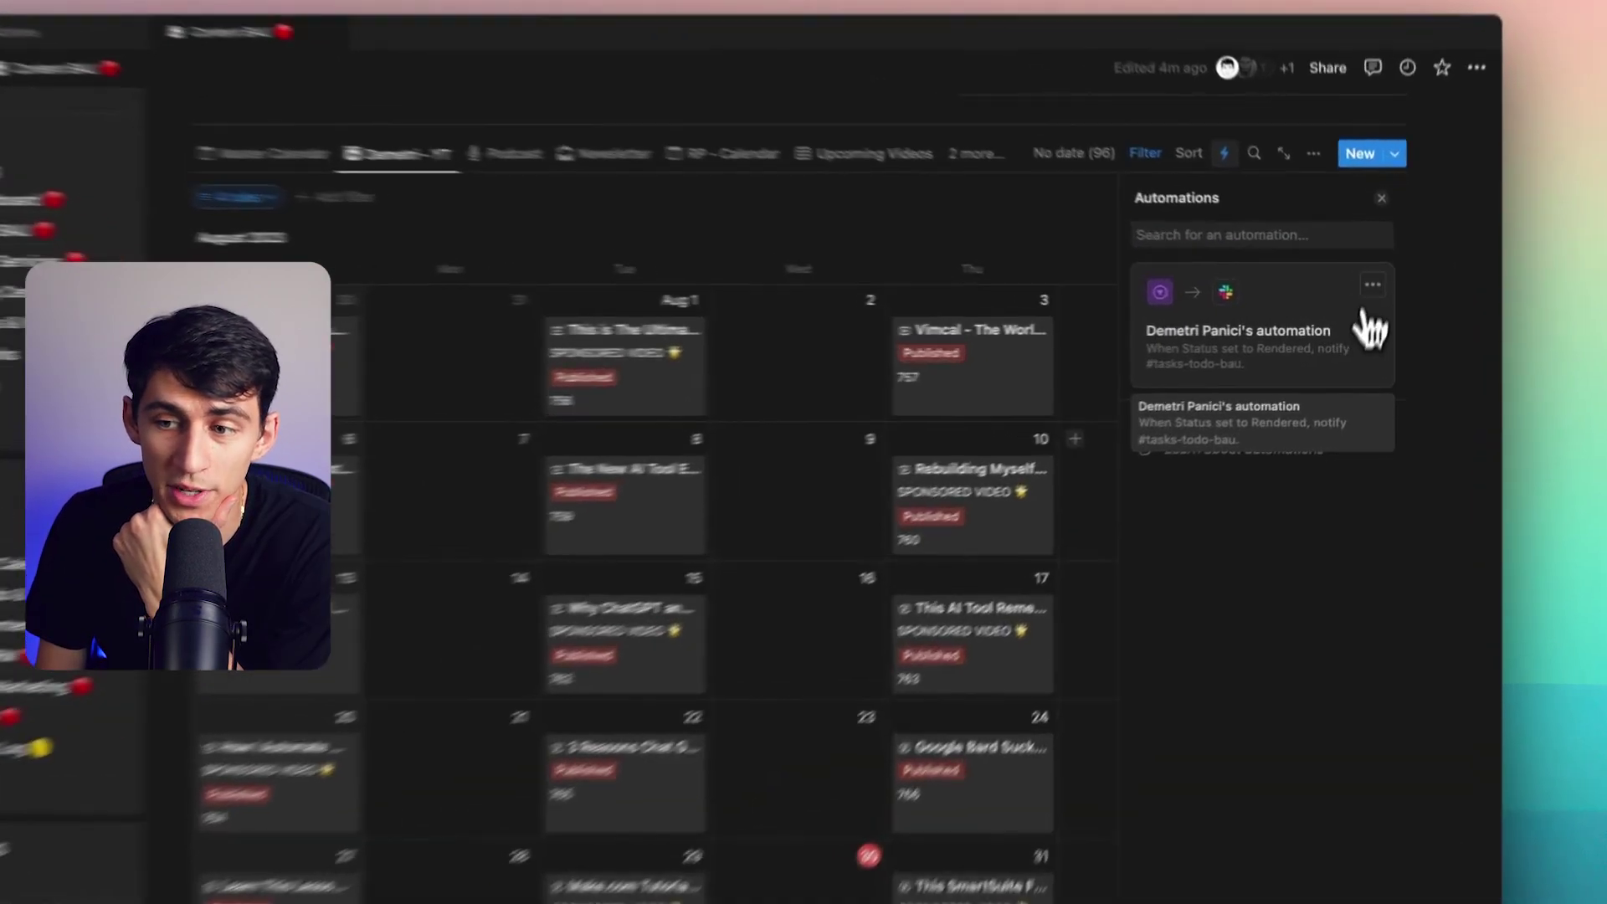
{"action": "left_click", "coordinate": [1373, 293]}
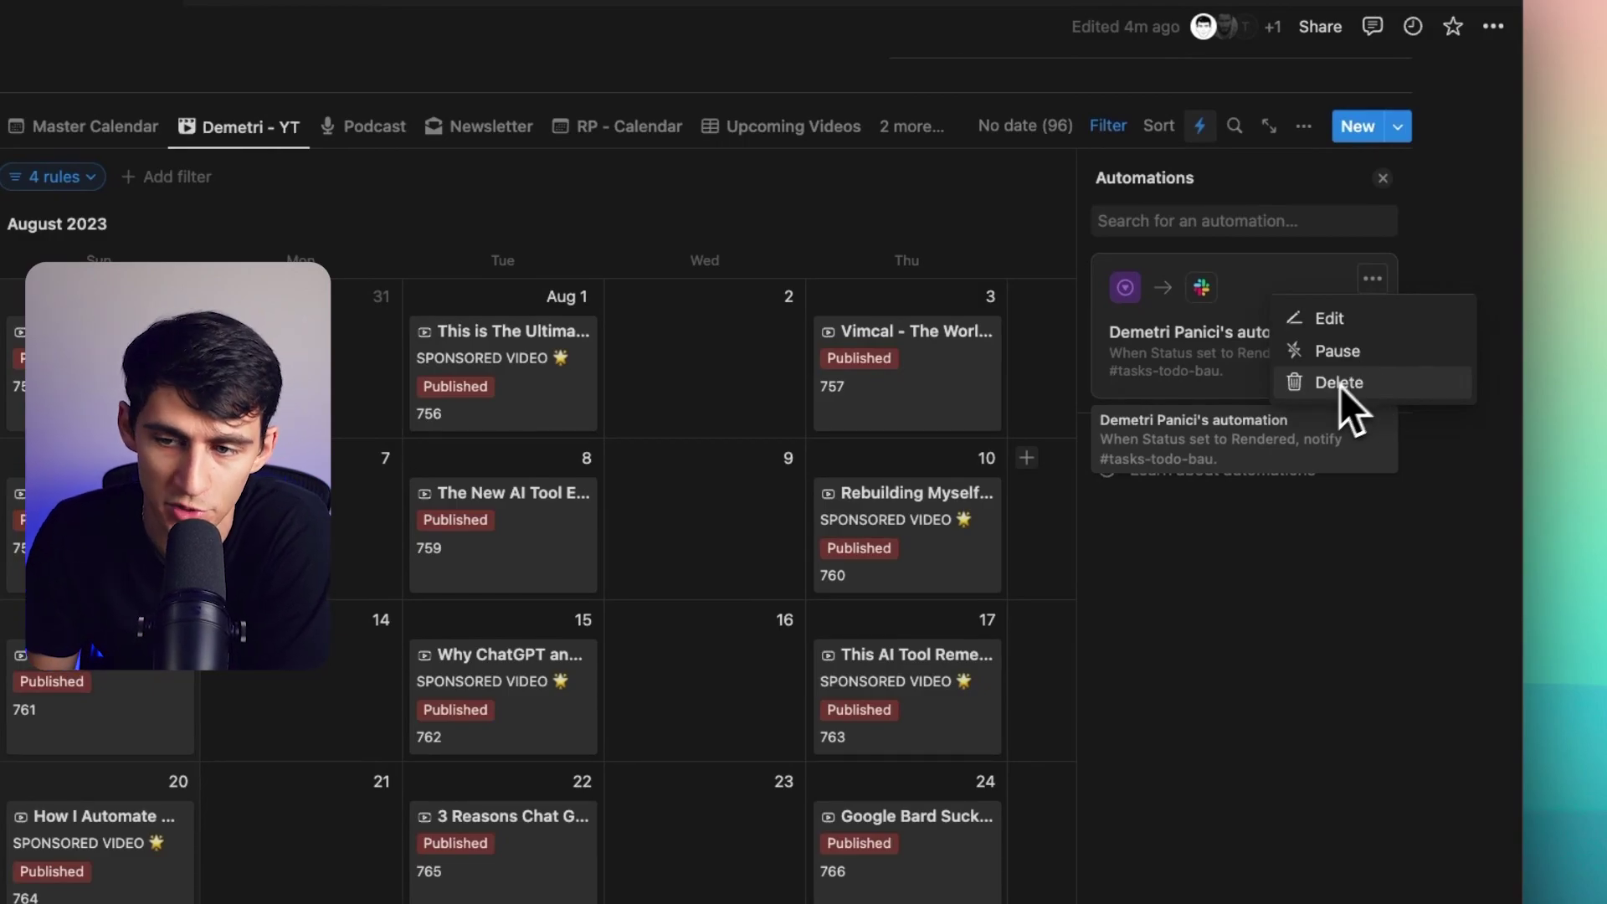
{"action": "left_click", "coordinate": [1280, 503]}
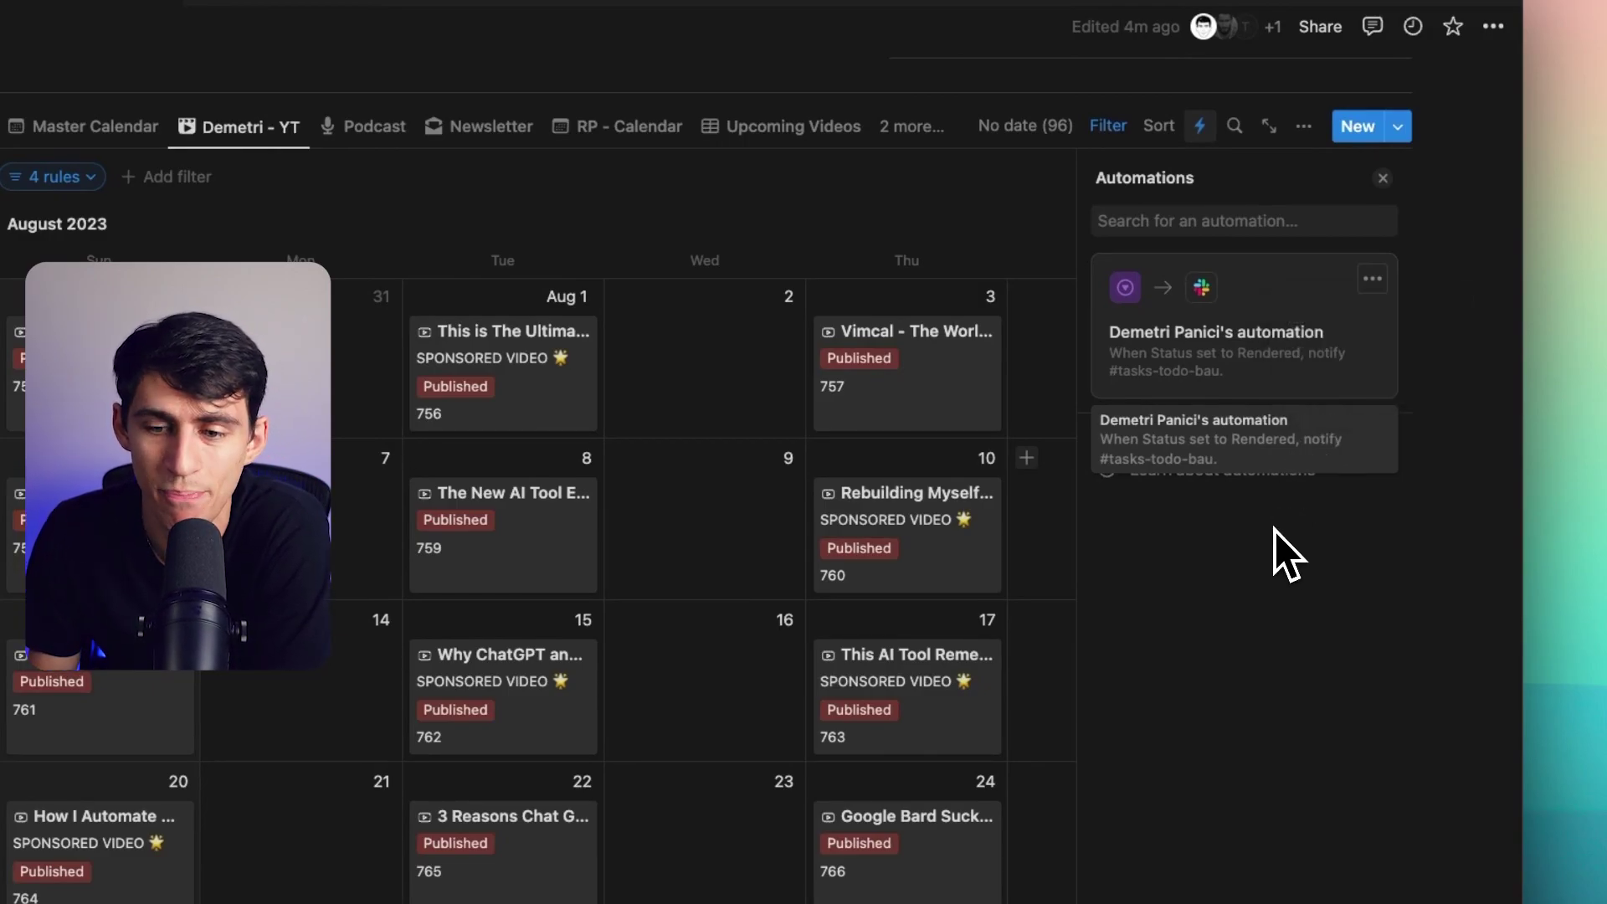
{"action": "left_click", "coordinate": [1200, 126]}
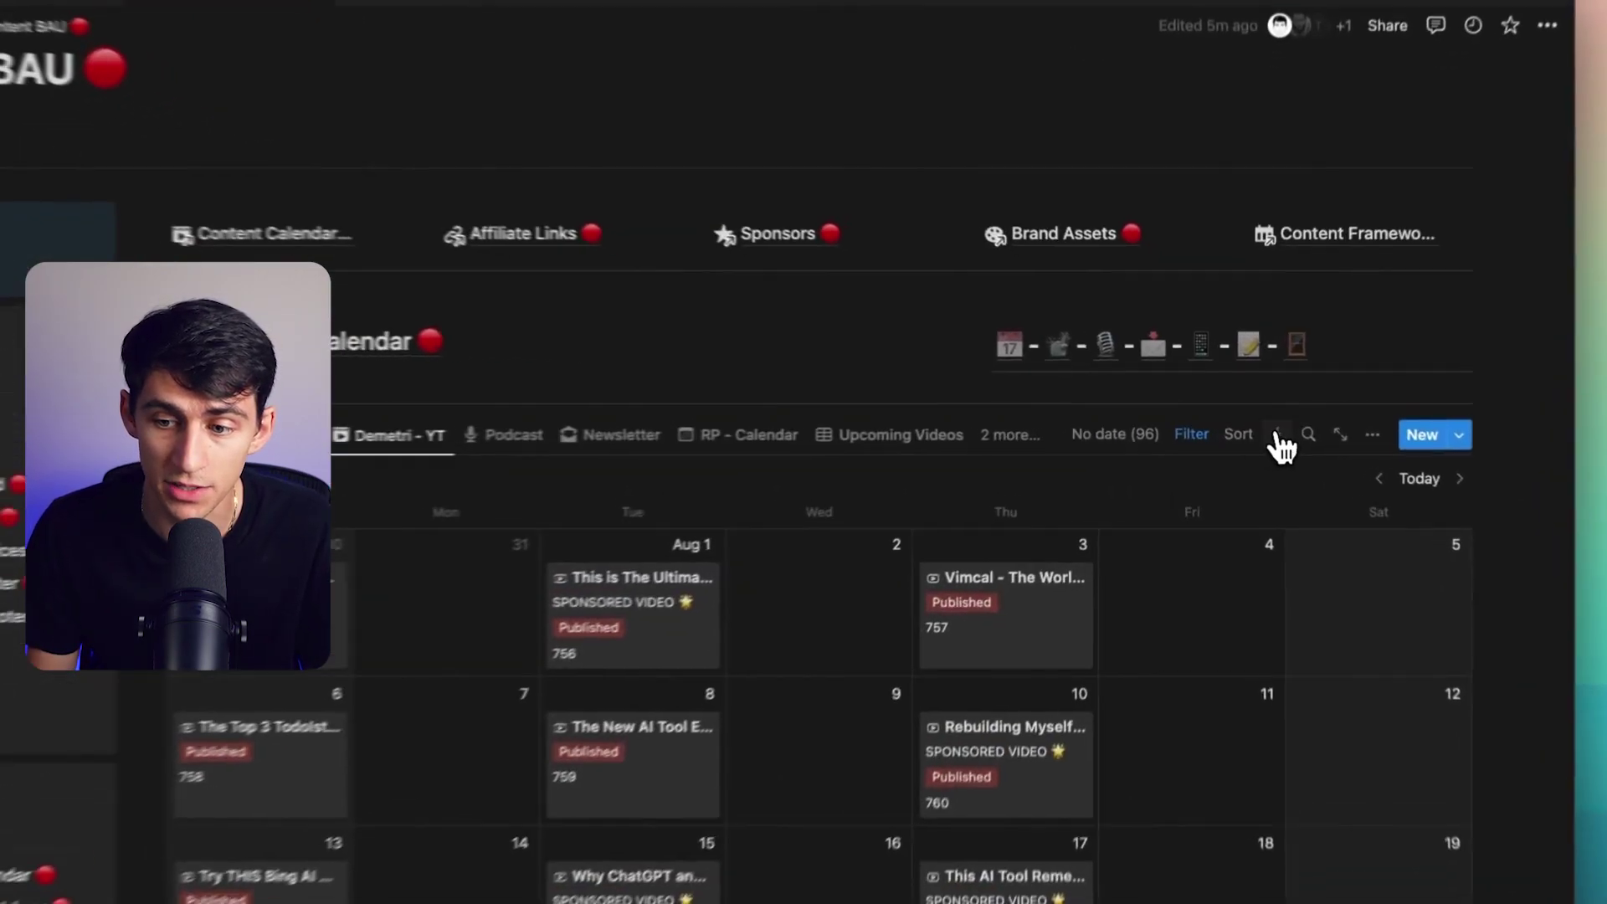
{"action": "left_click", "coordinate": [1279, 435]}
{"action": "left_click", "coordinate": [506, 434]}
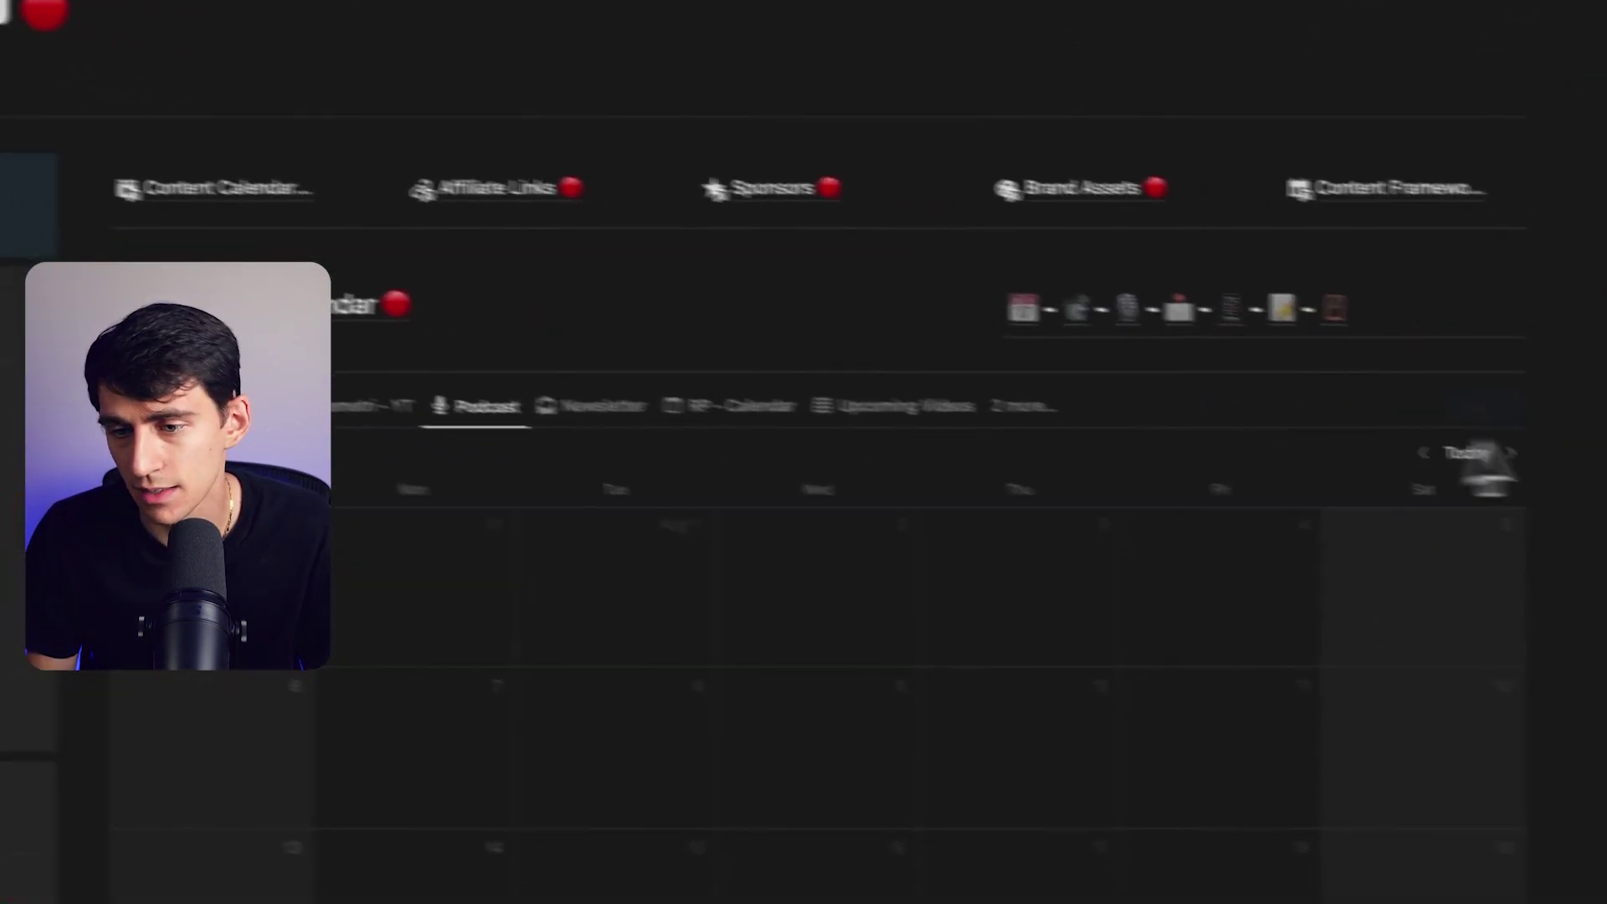
{"action": "left_click", "coordinate": [1211, 386]}
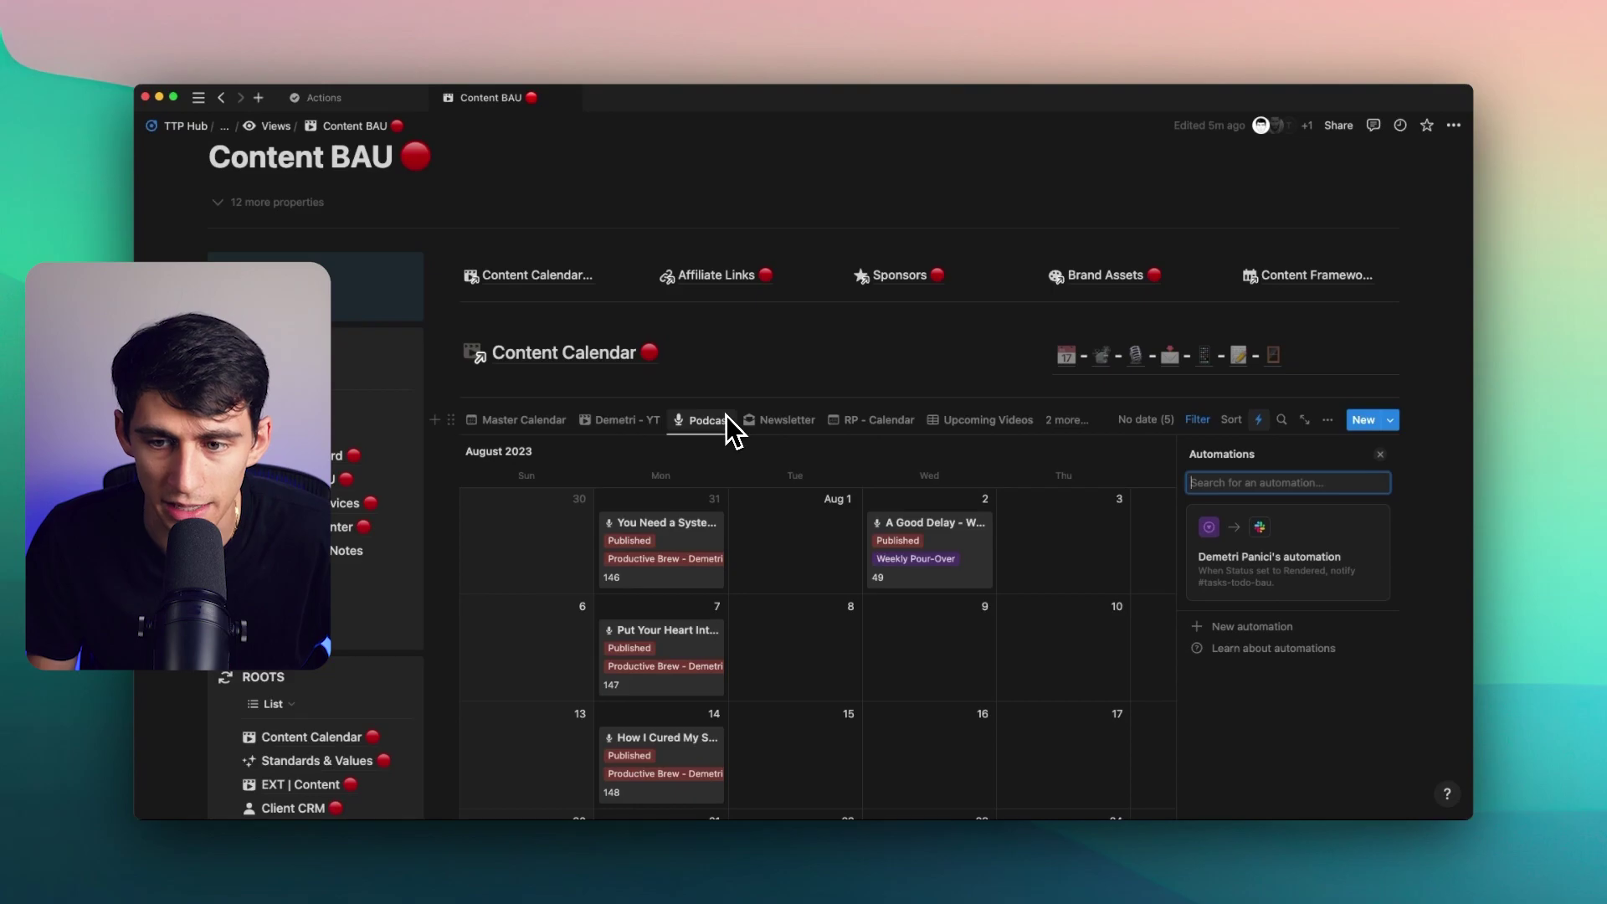
{"action": "left_click", "coordinate": [623, 420]}
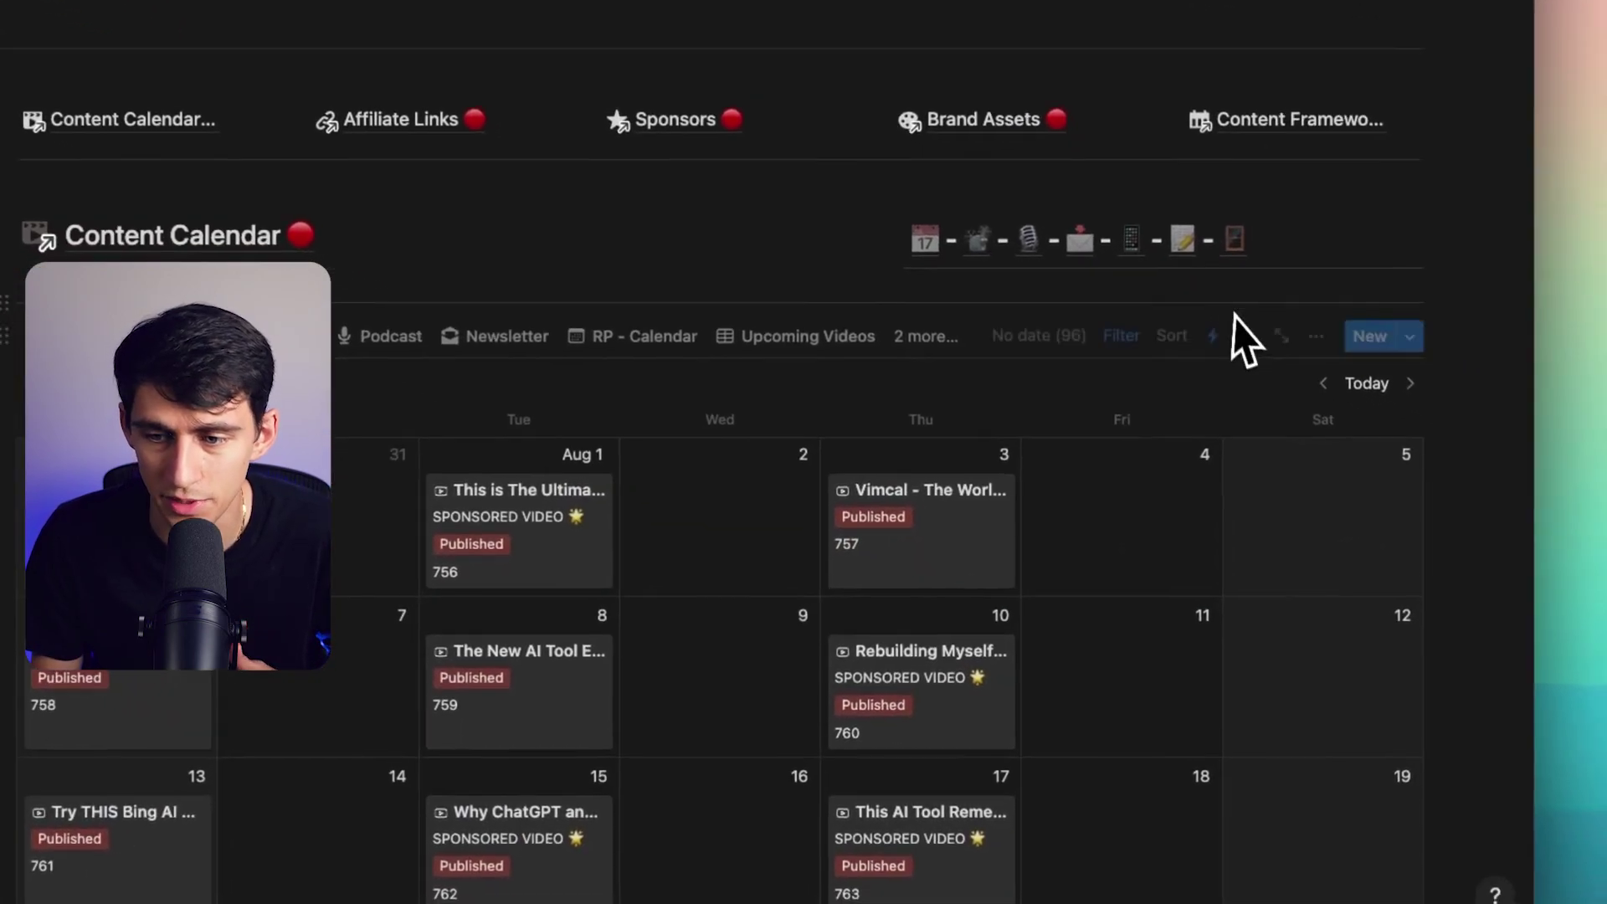
{"action": "left_click", "coordinate": [1212, 335]}
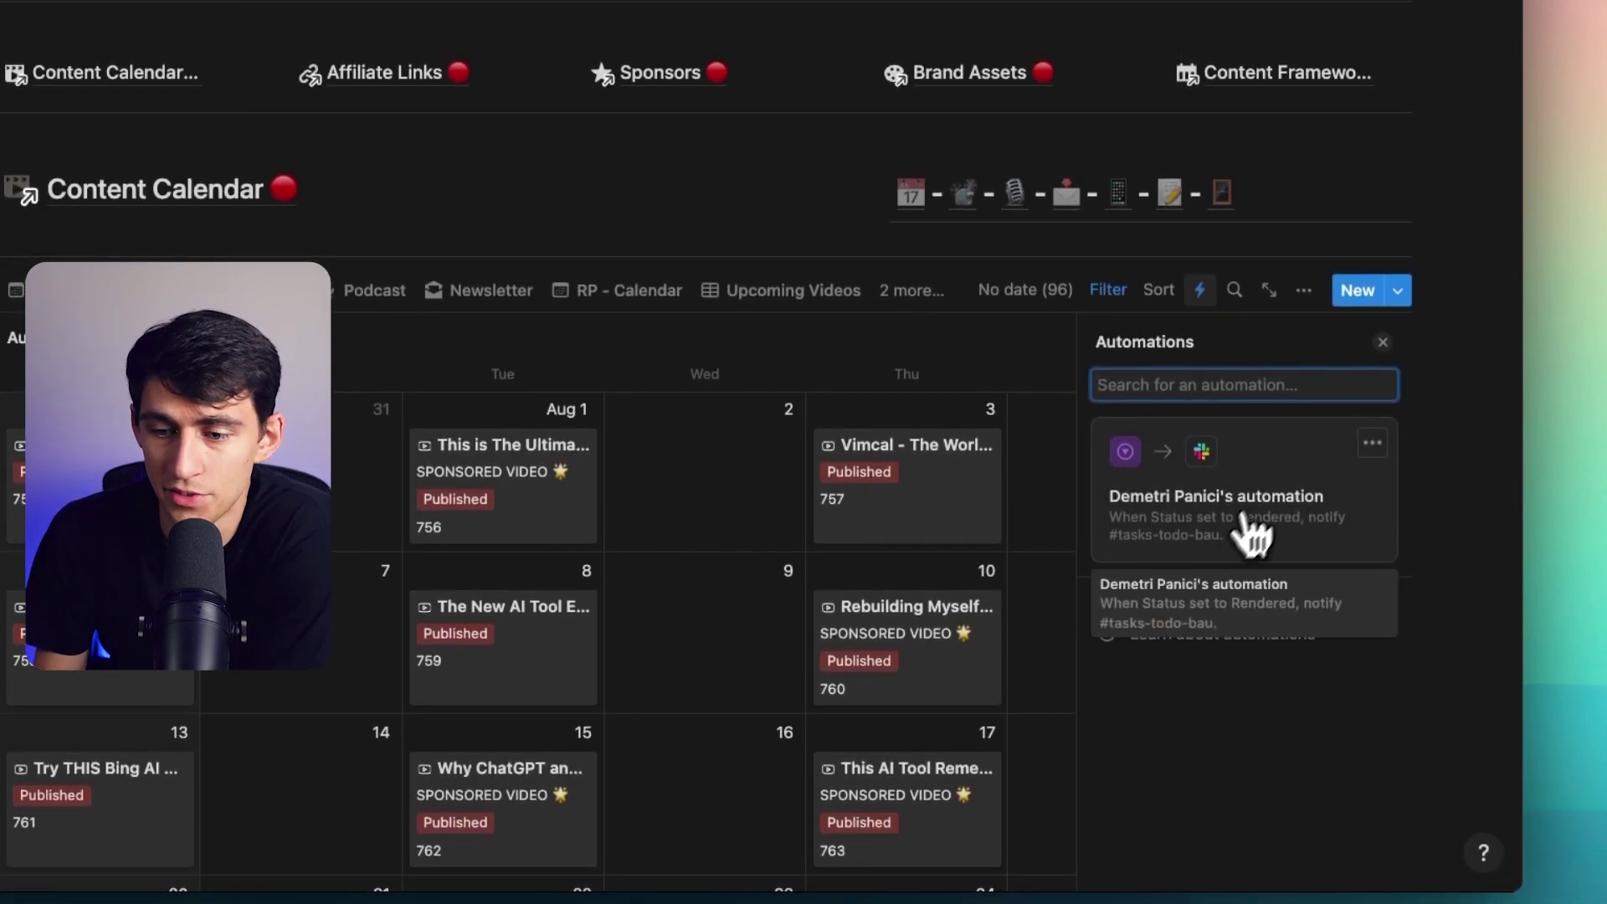
Rename the Slack automation to 'YouTube Rendered - BAU', save it, and check Slack
{"action": "left_click", "coordinate": [1373, 442]}
{"action": "left_click", "coordinate": [1331, 486]}
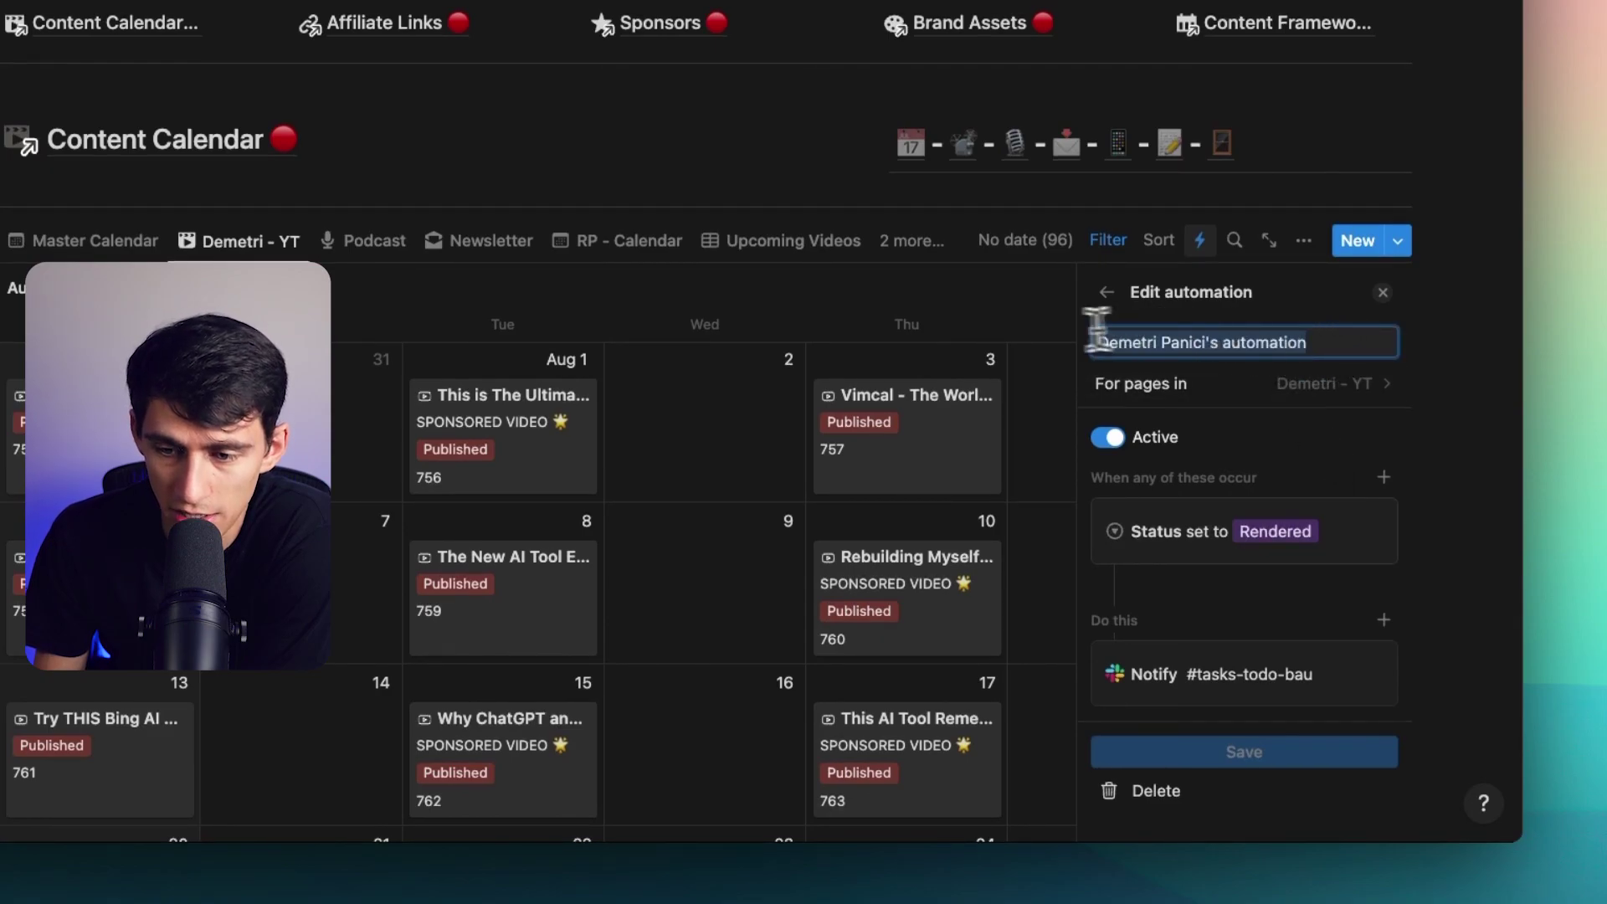
{"action": "type", "text": "YouTube Rendered"}
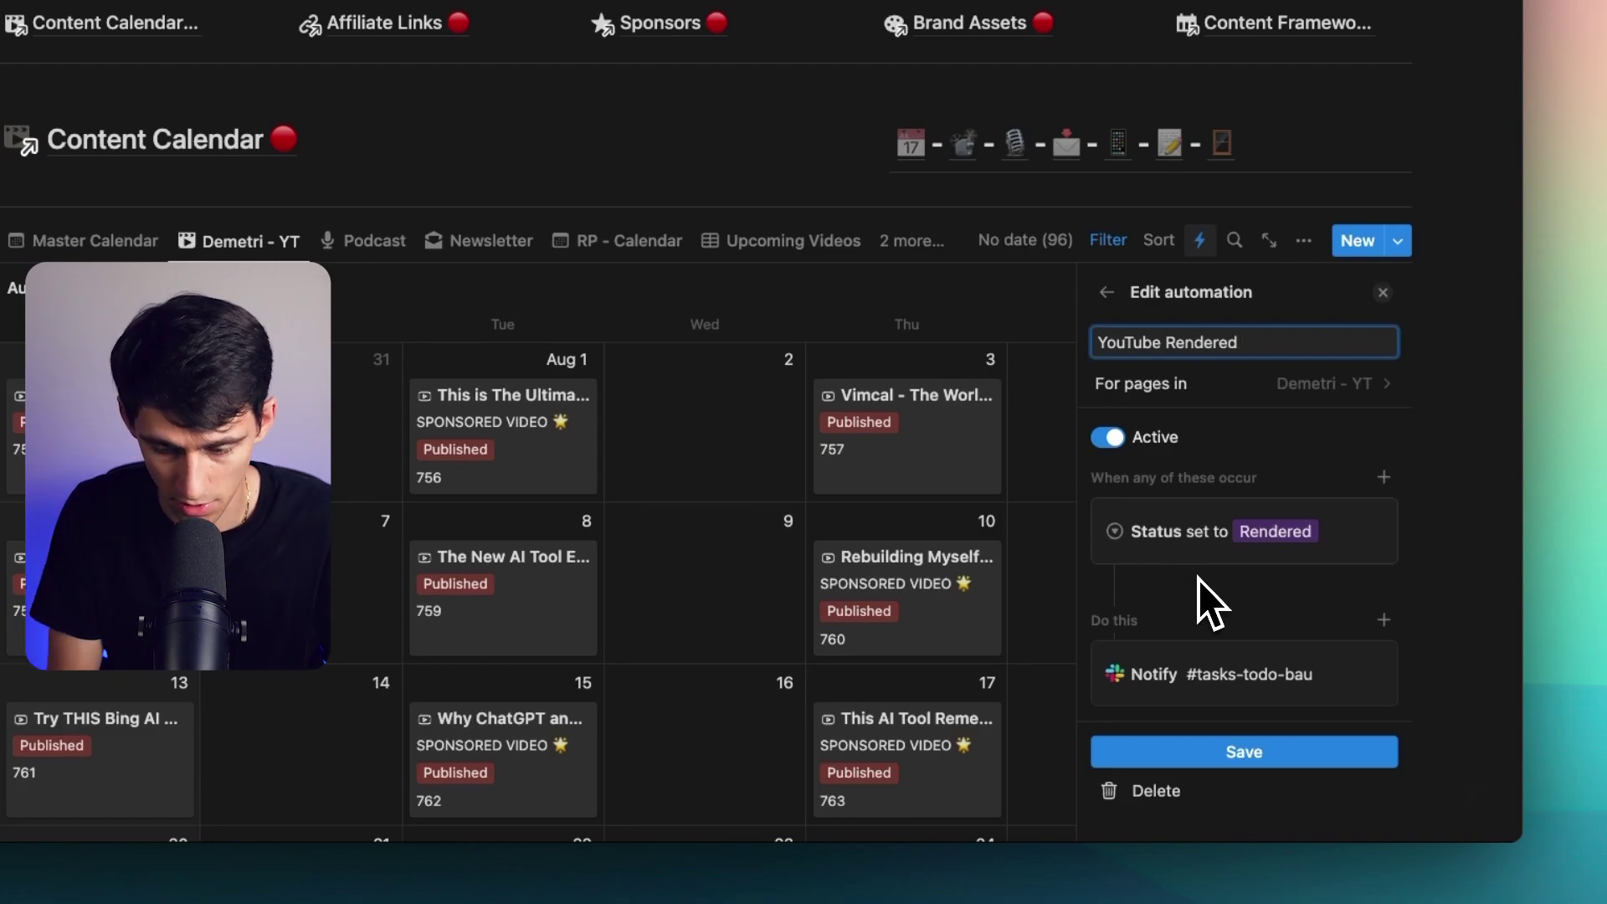
{"action": "type", "text": "- BAU"}
{"action": "left_click", "coordinate": [1273, 752]}
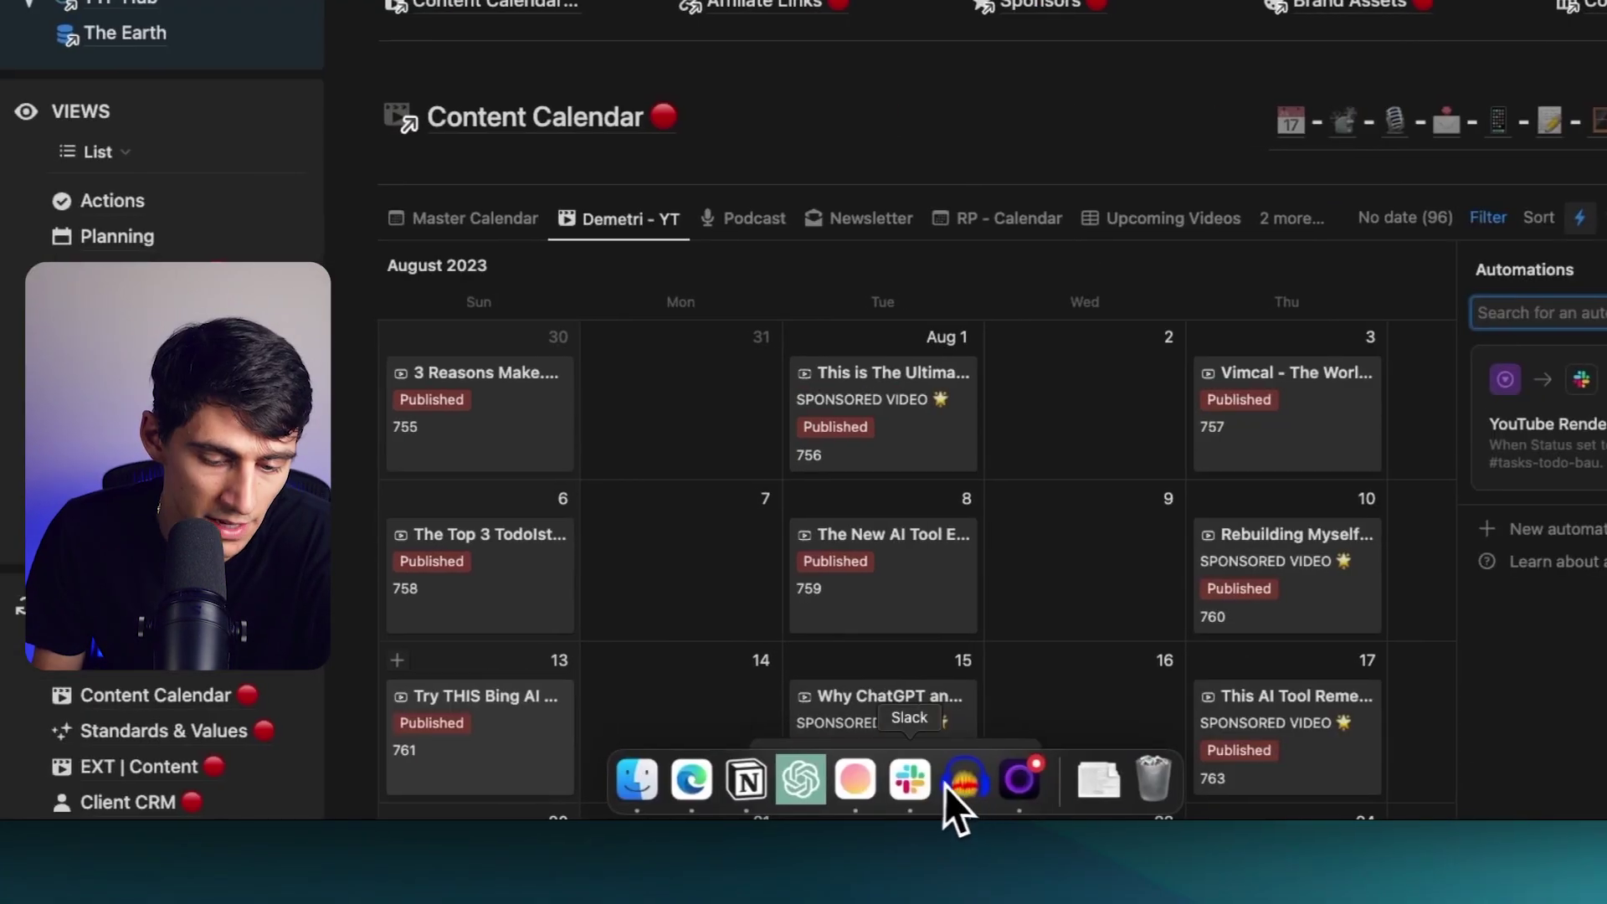
{"action": "left_click", "coordinate": [946, 786]}
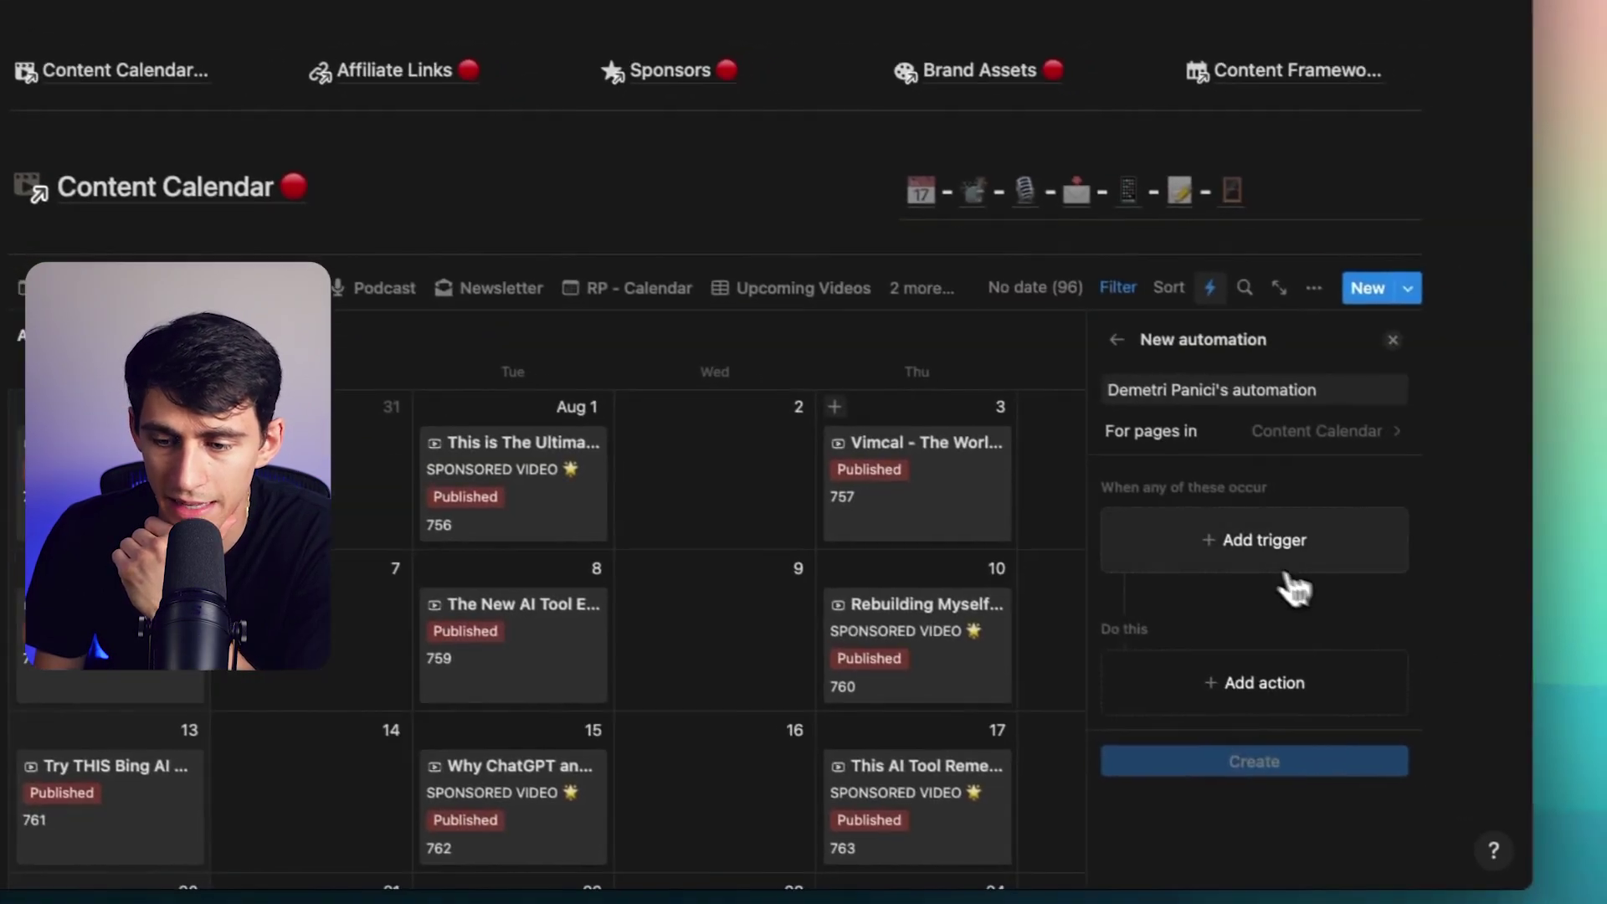
Set the new automation's trigger to fire when any property is edited
{"action": "left_click", "coordinate": [1290, 573]}
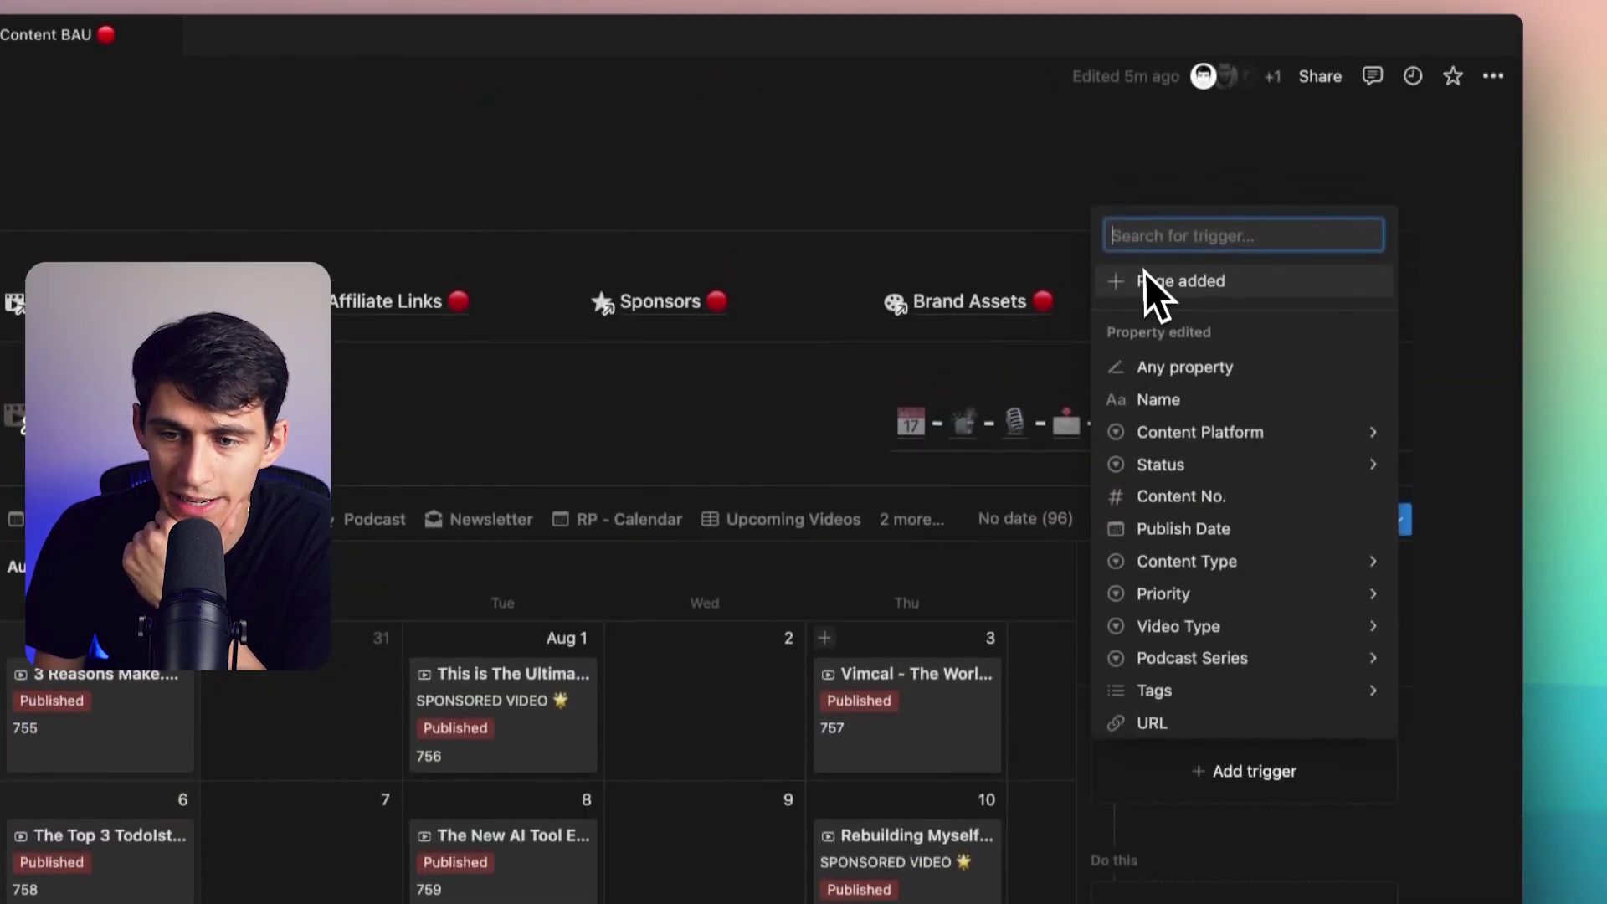
{"action": "left_click", "coordinate": [1193, 374]}
{"action": "left_click", "coordinate": [1281, 708]}
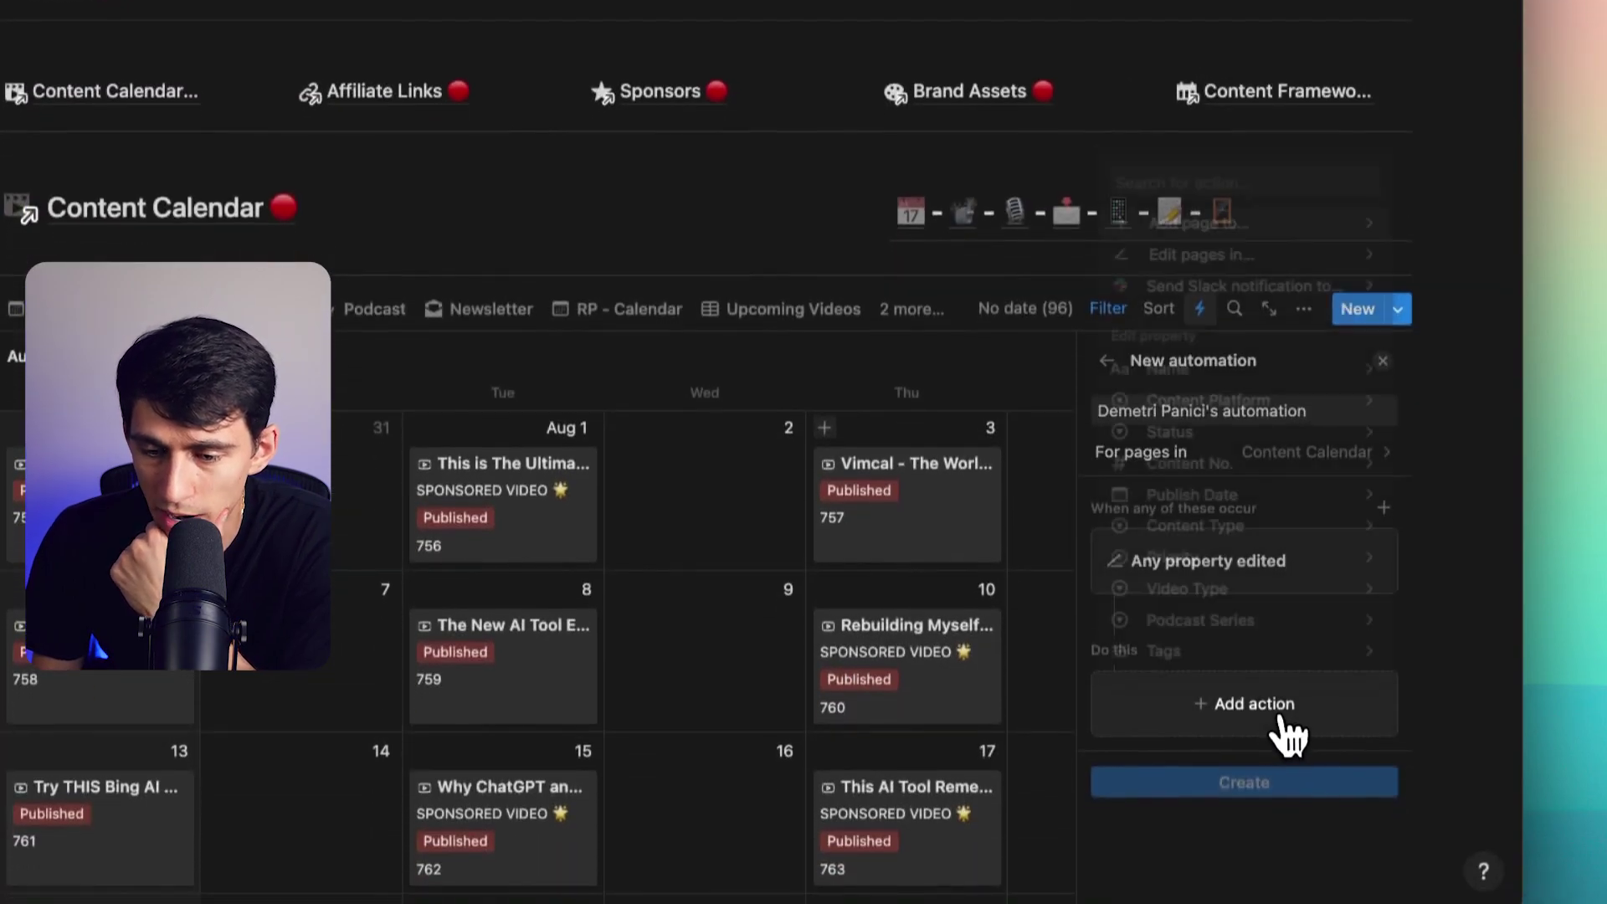
{"action": "key", "text": "Escape"}
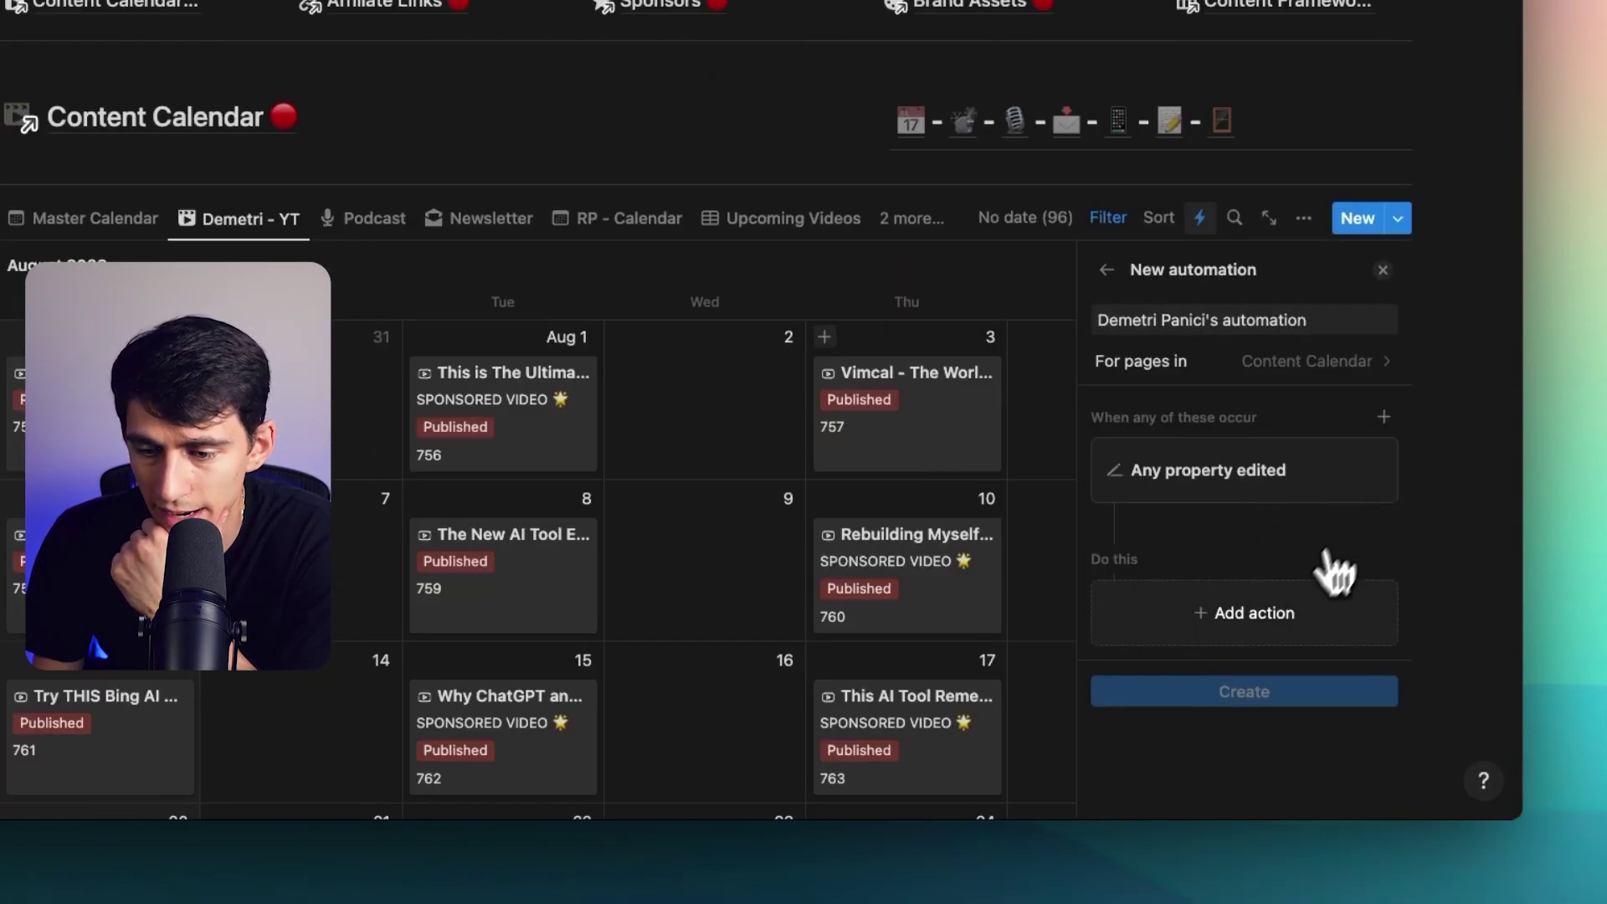
Try Slack and add-page actions before settling on an Edit pages in… action
{"action": "left_click", "coordinate": [1281, 617]}
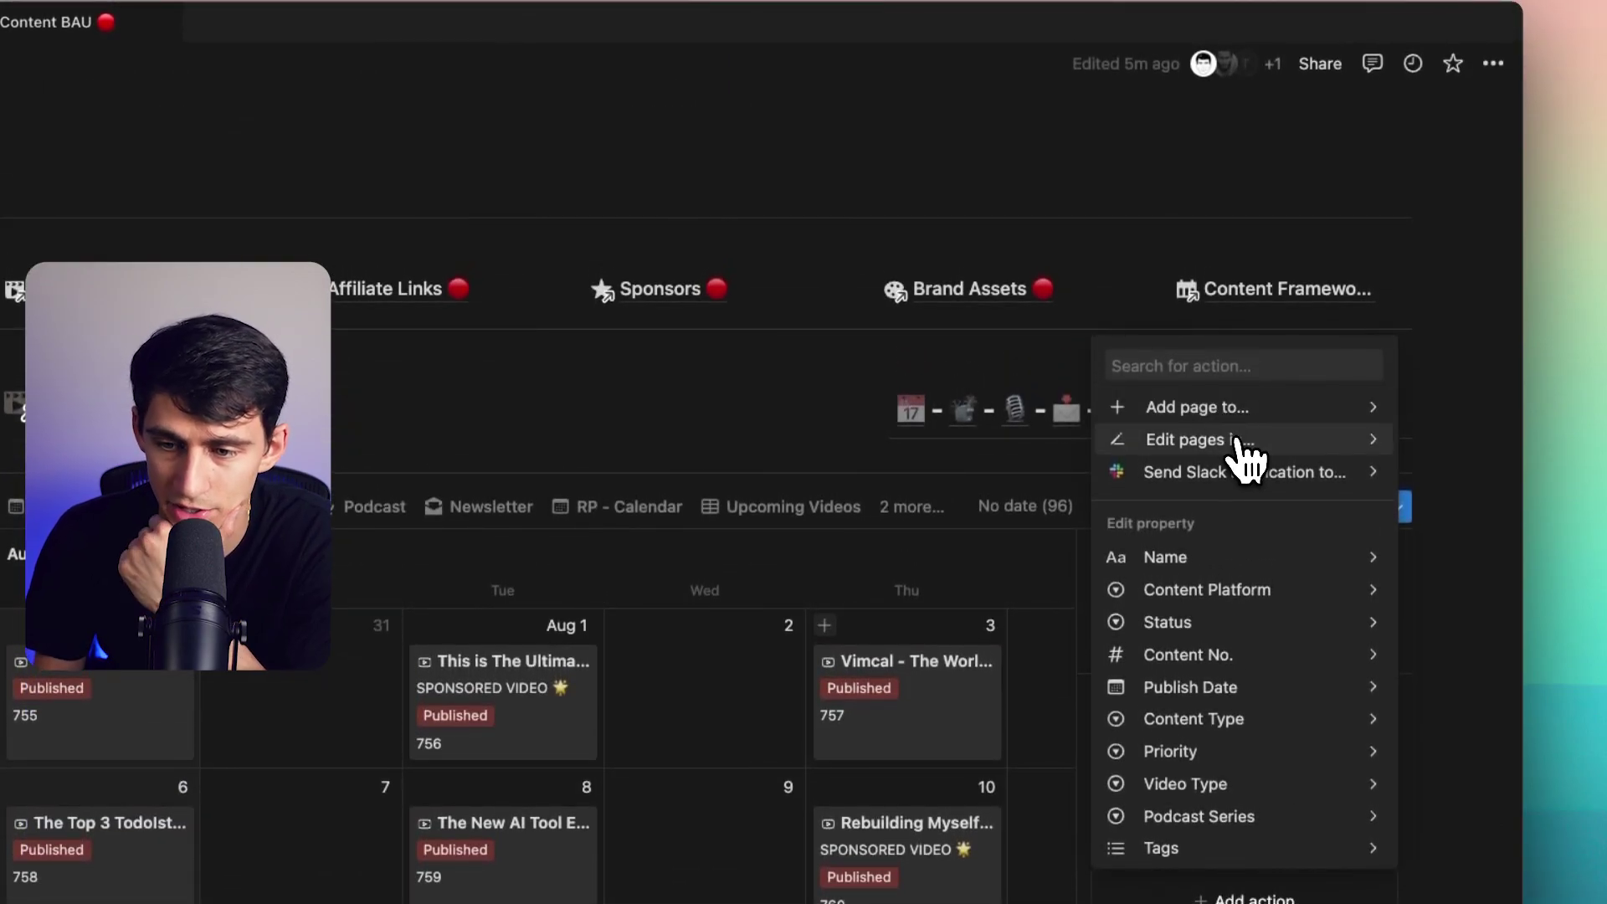
{"action": "left_click", "coordinate": [1257, 474]}
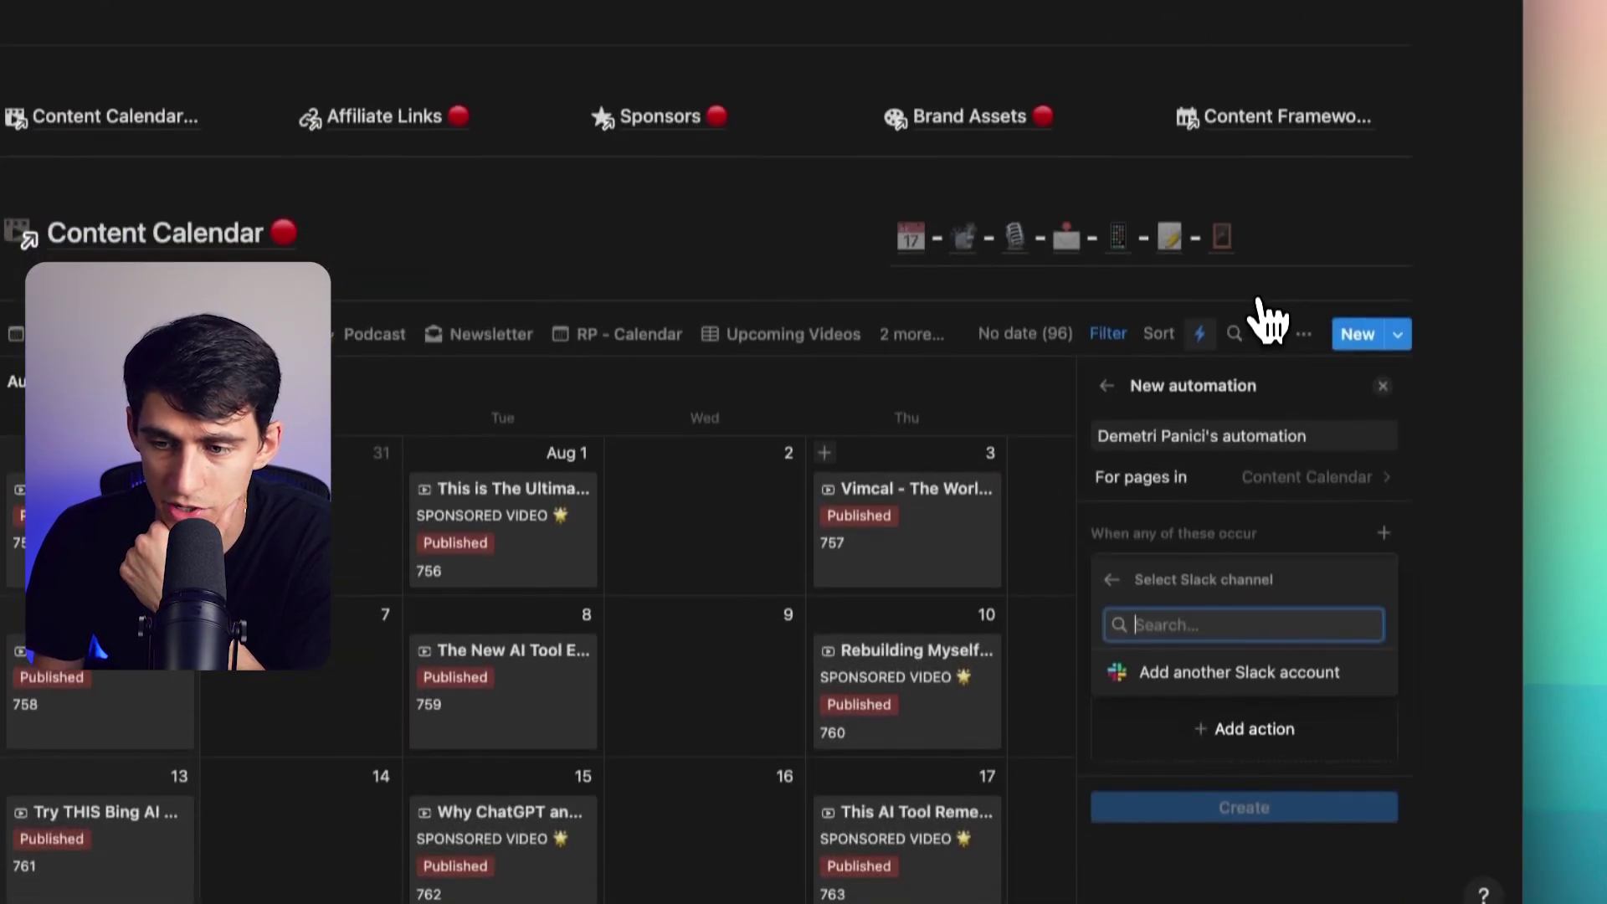
{"action": "left_click", "coordinate": [1248, 892]}
{"action": "left_click", "coordinate": [1206, 130]}
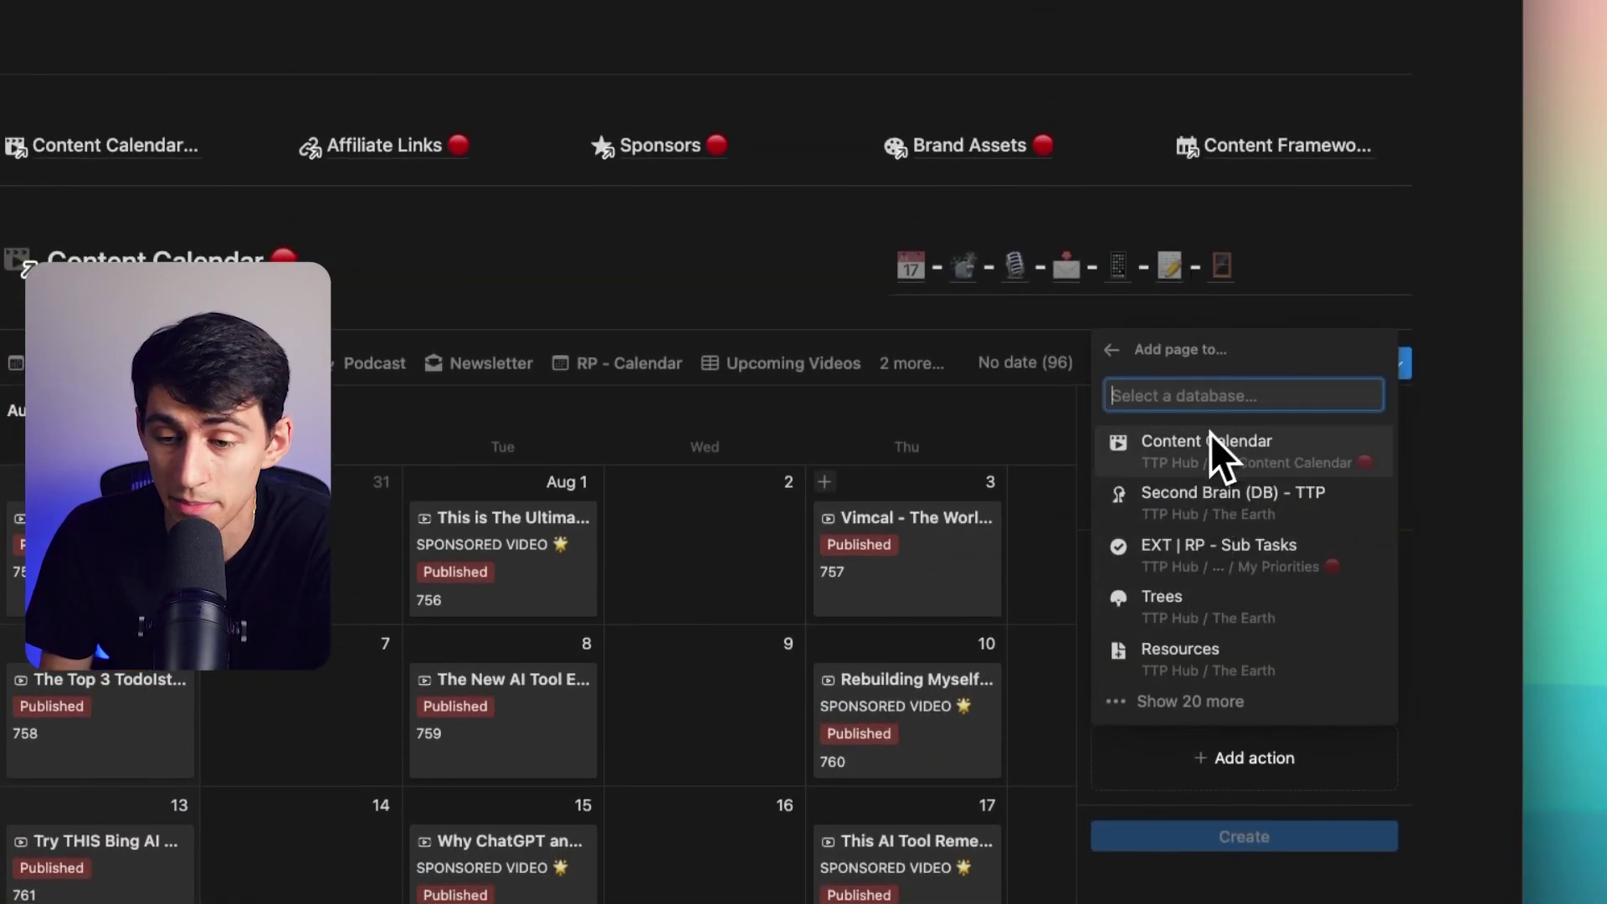
{"action": "key", "text": "Escape"}
{"action": "left_click", "coordinate": [1253, 694]}
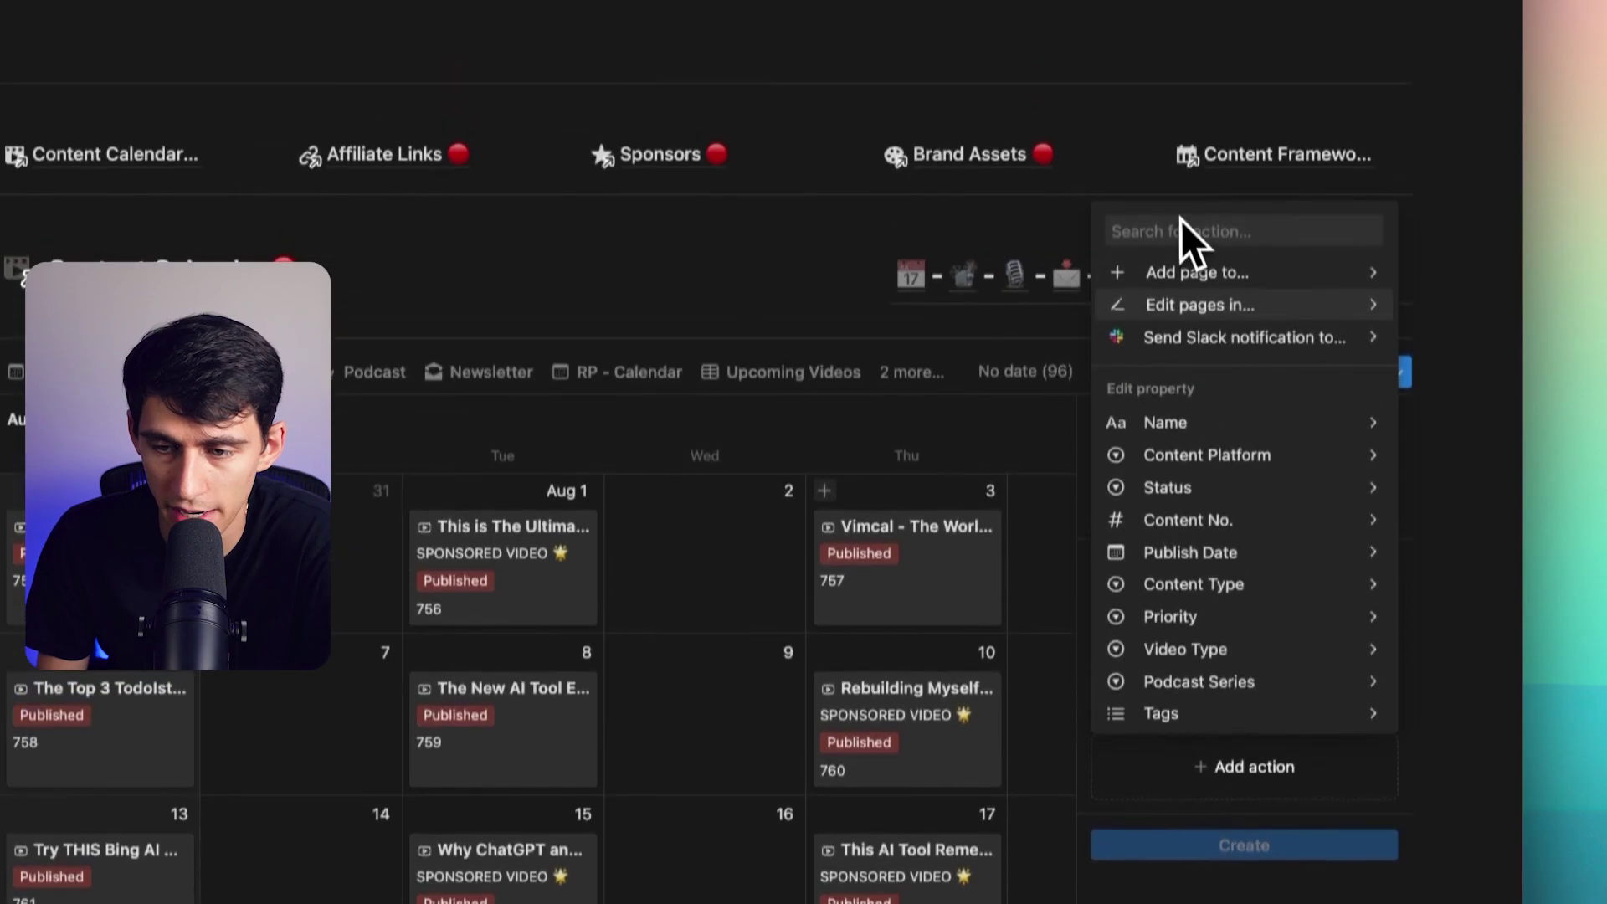
{"action": "left_click", "coordinate": [1225, 331]}
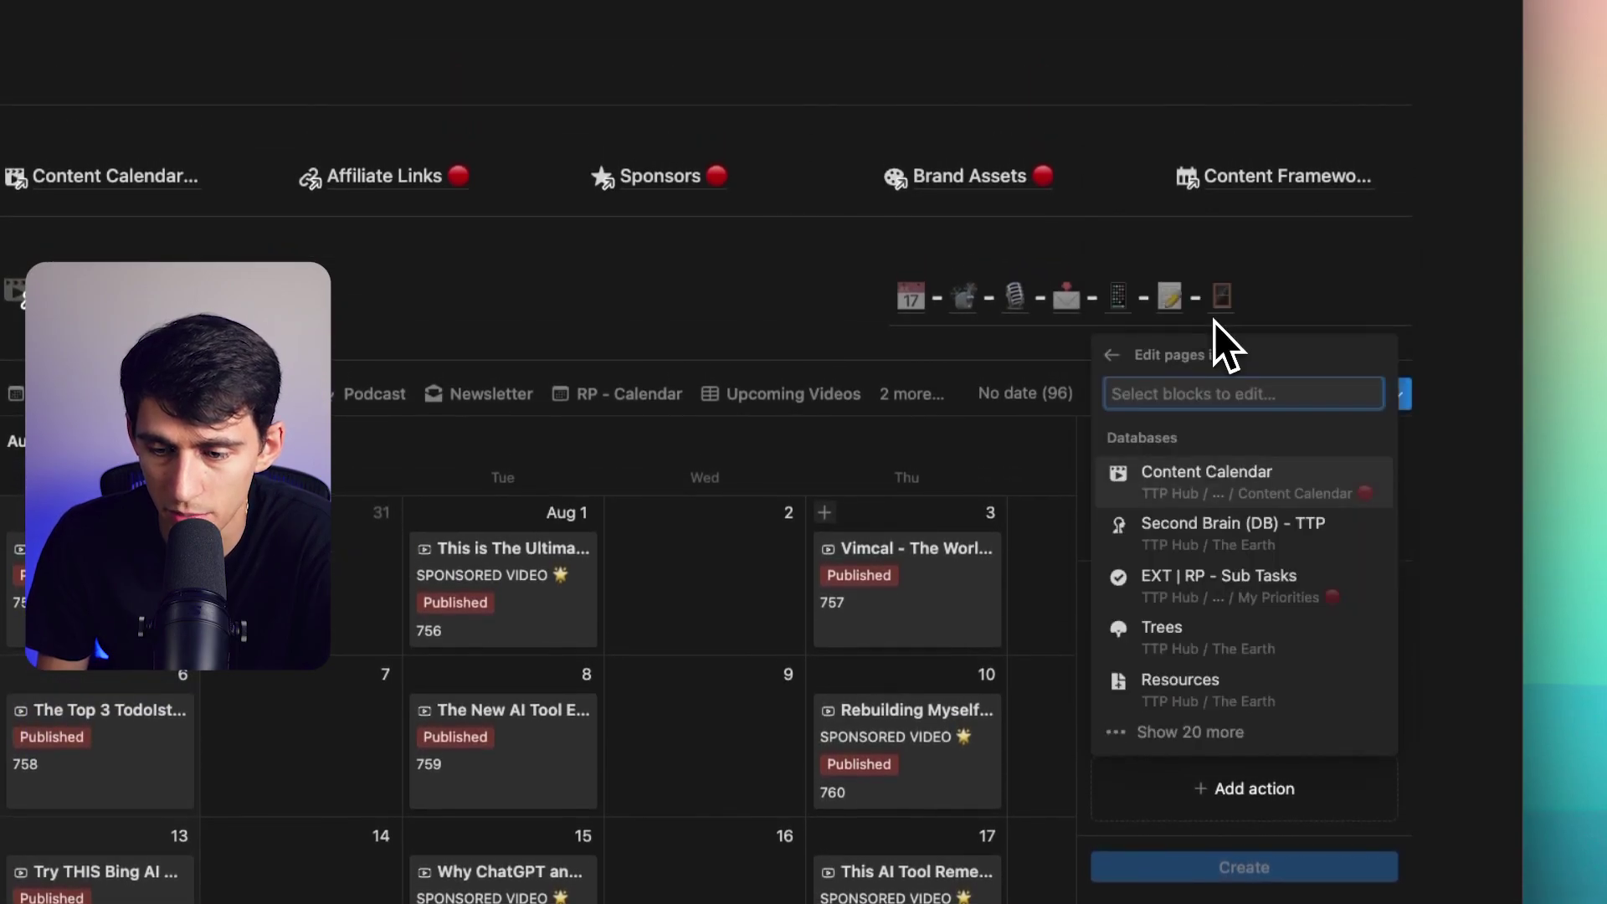
Point the edit-pages action at the Content Calendar database, browsing its filter and property options
{"action": "left_click", "coordinate": [1199, 482]}
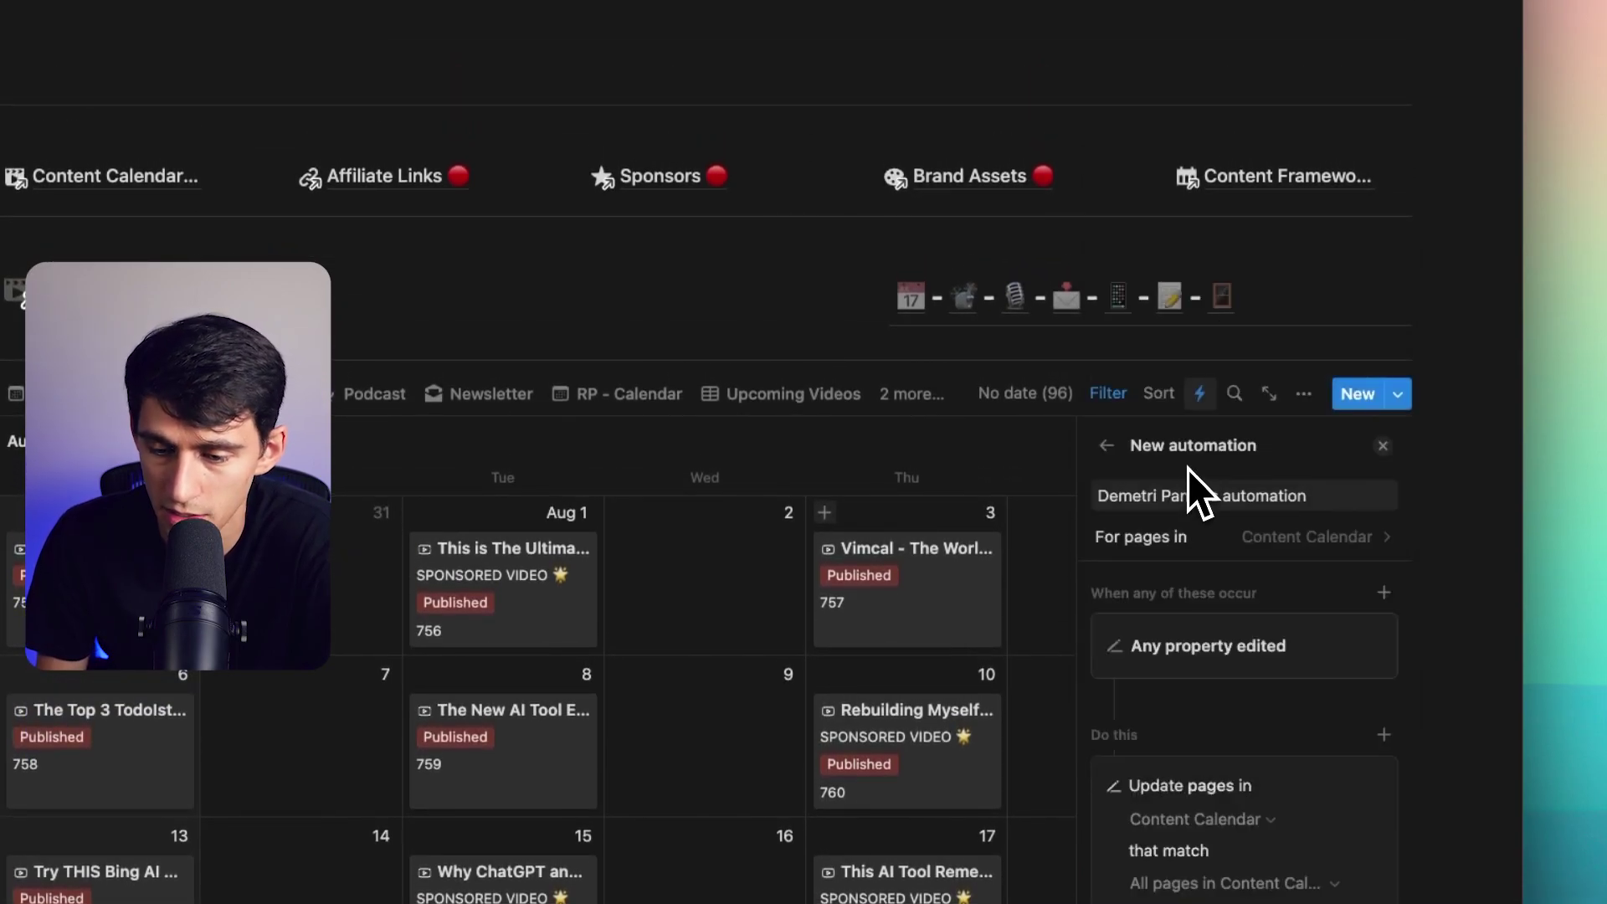
{"action": "scroll", "coordinate": [1264, 670], "scroll_direction": "down", "scroll_amount": 5}
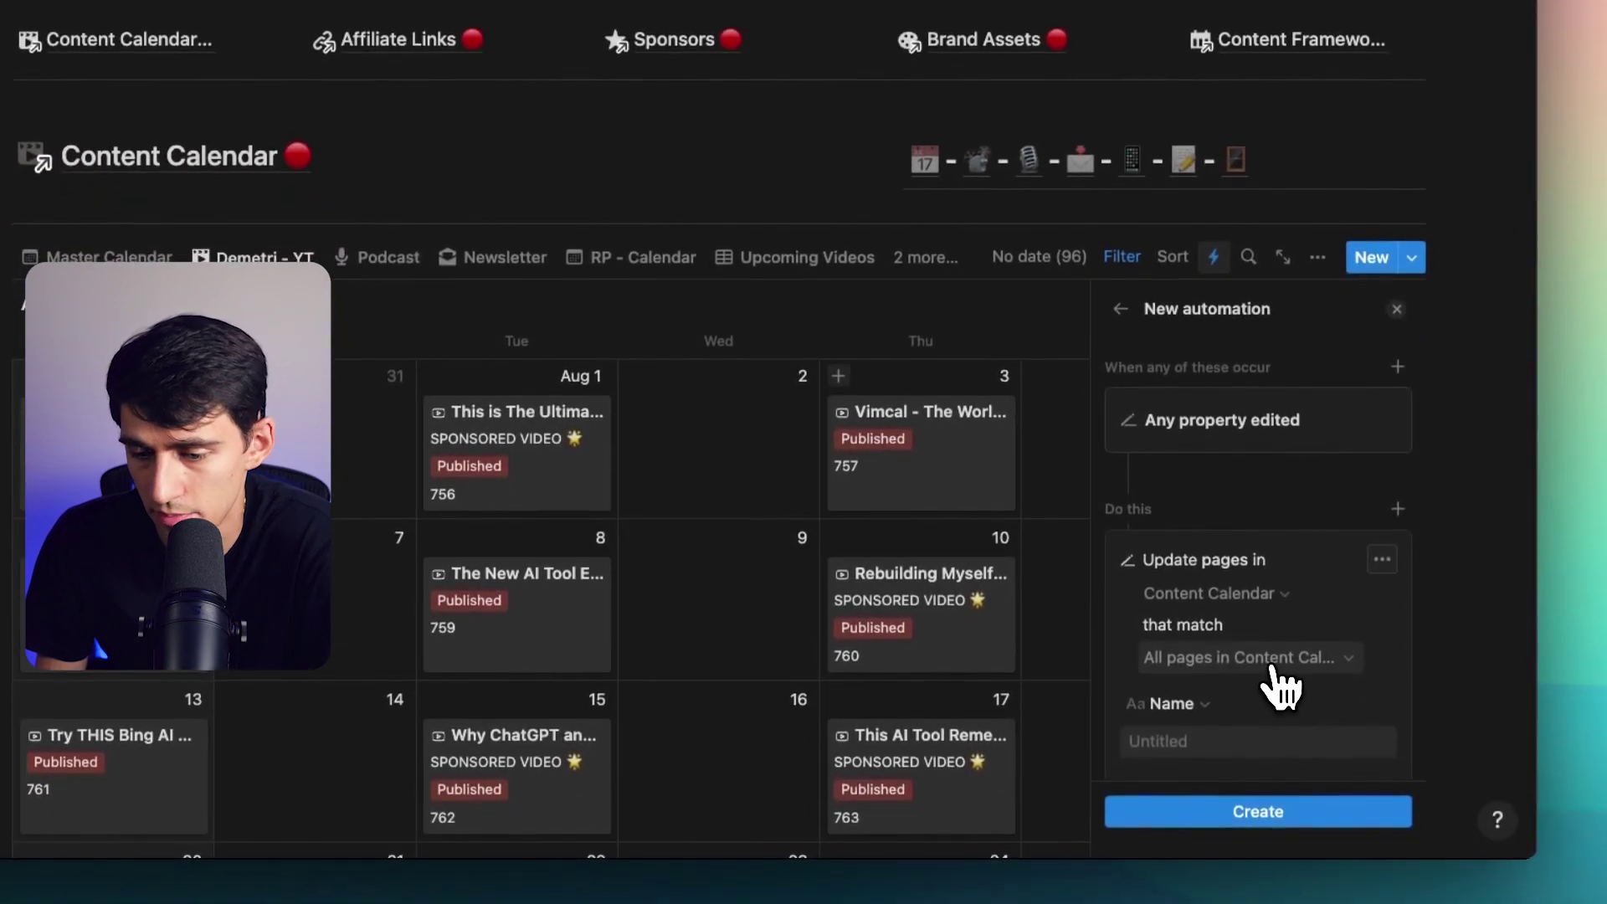
{"action": "left_click", "coordinate": [1277, 658]}
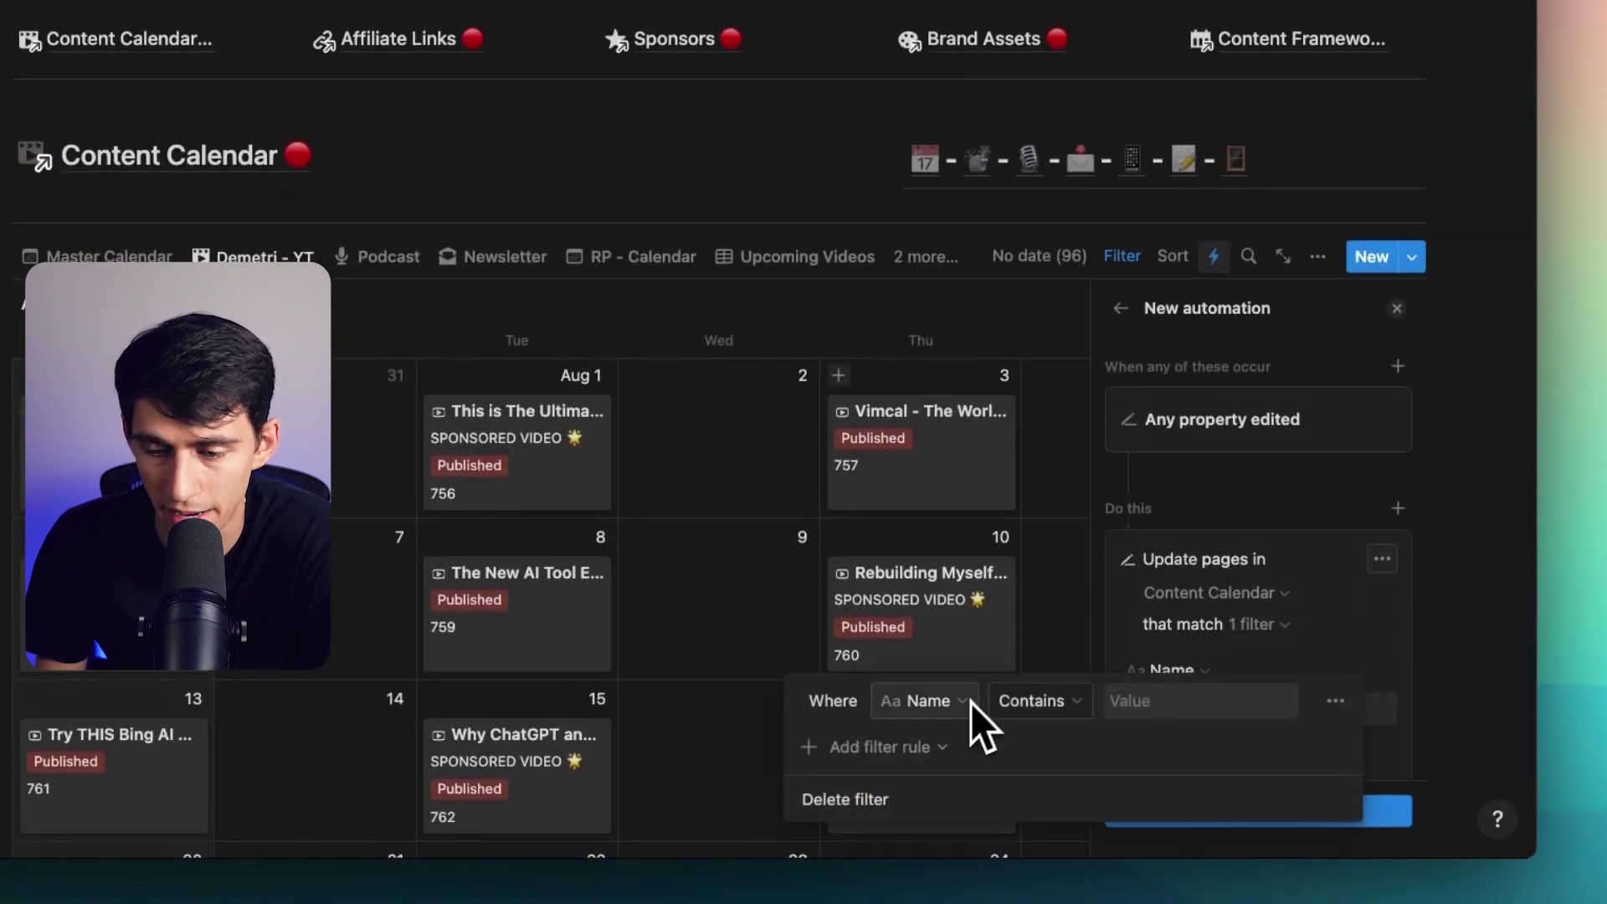
{"action": "left_click", "coordinate": [1314, 567]}
{"action": "scroll", "coordinate": [1321, 549], "scroll_direction": "down", "scroll_amount": 1}
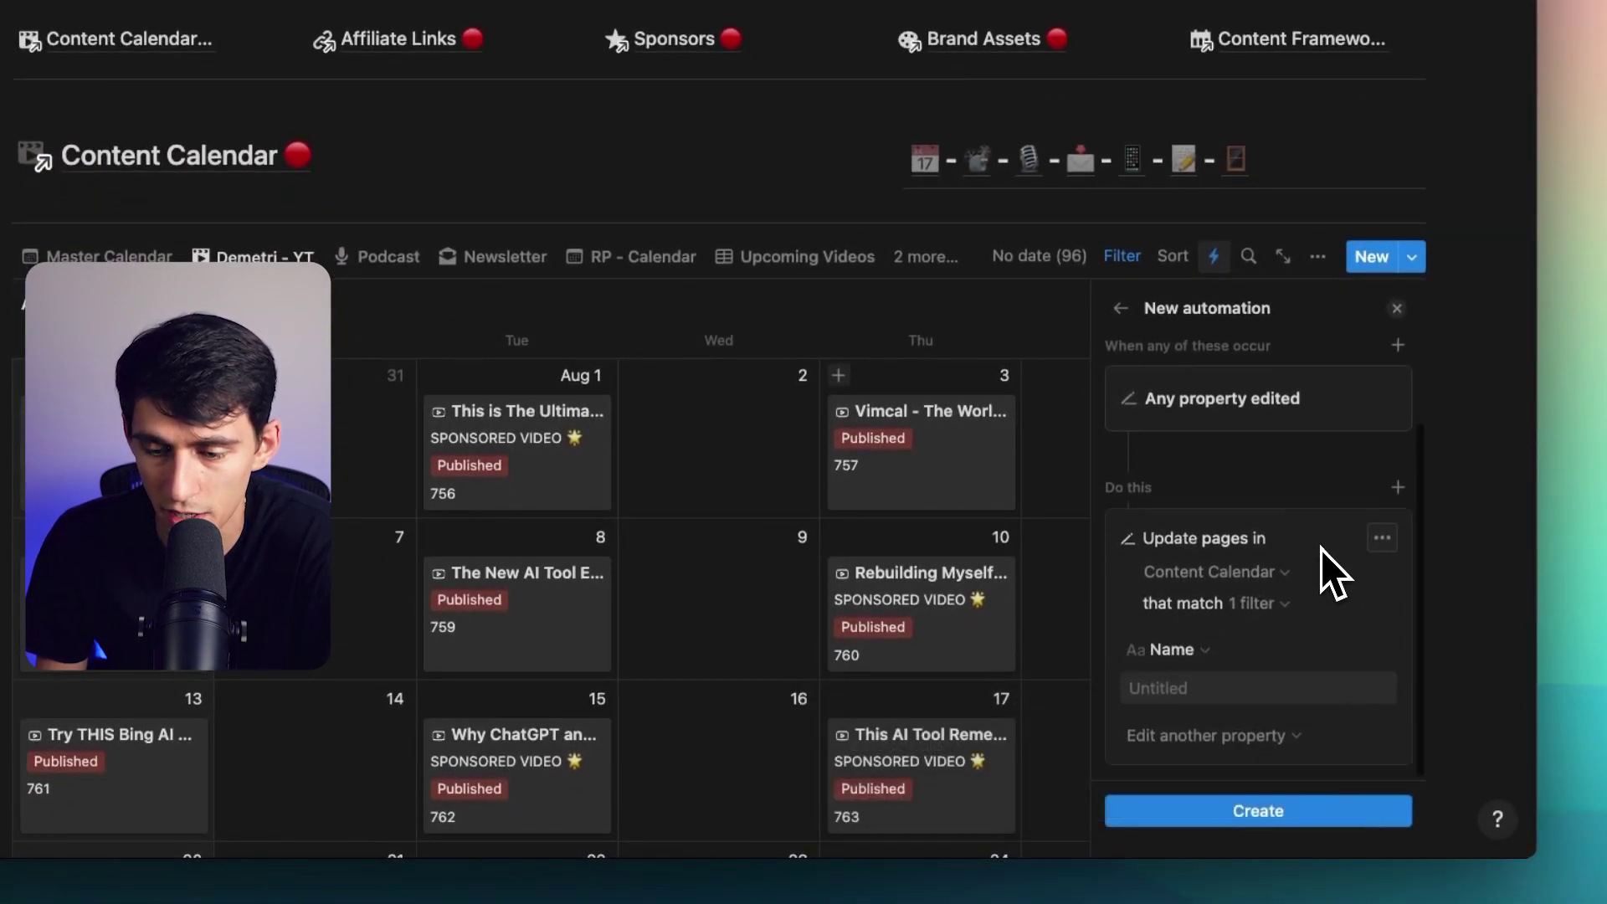
{"action": "left_click", "coordinate": [1224, 737]}
{"action": "scroll", "coordinate": [1201, 592], "scroll_direction": "down", "scroll_amount": 10}
{"action": "left_click", "coordinate": [1335, 604]}
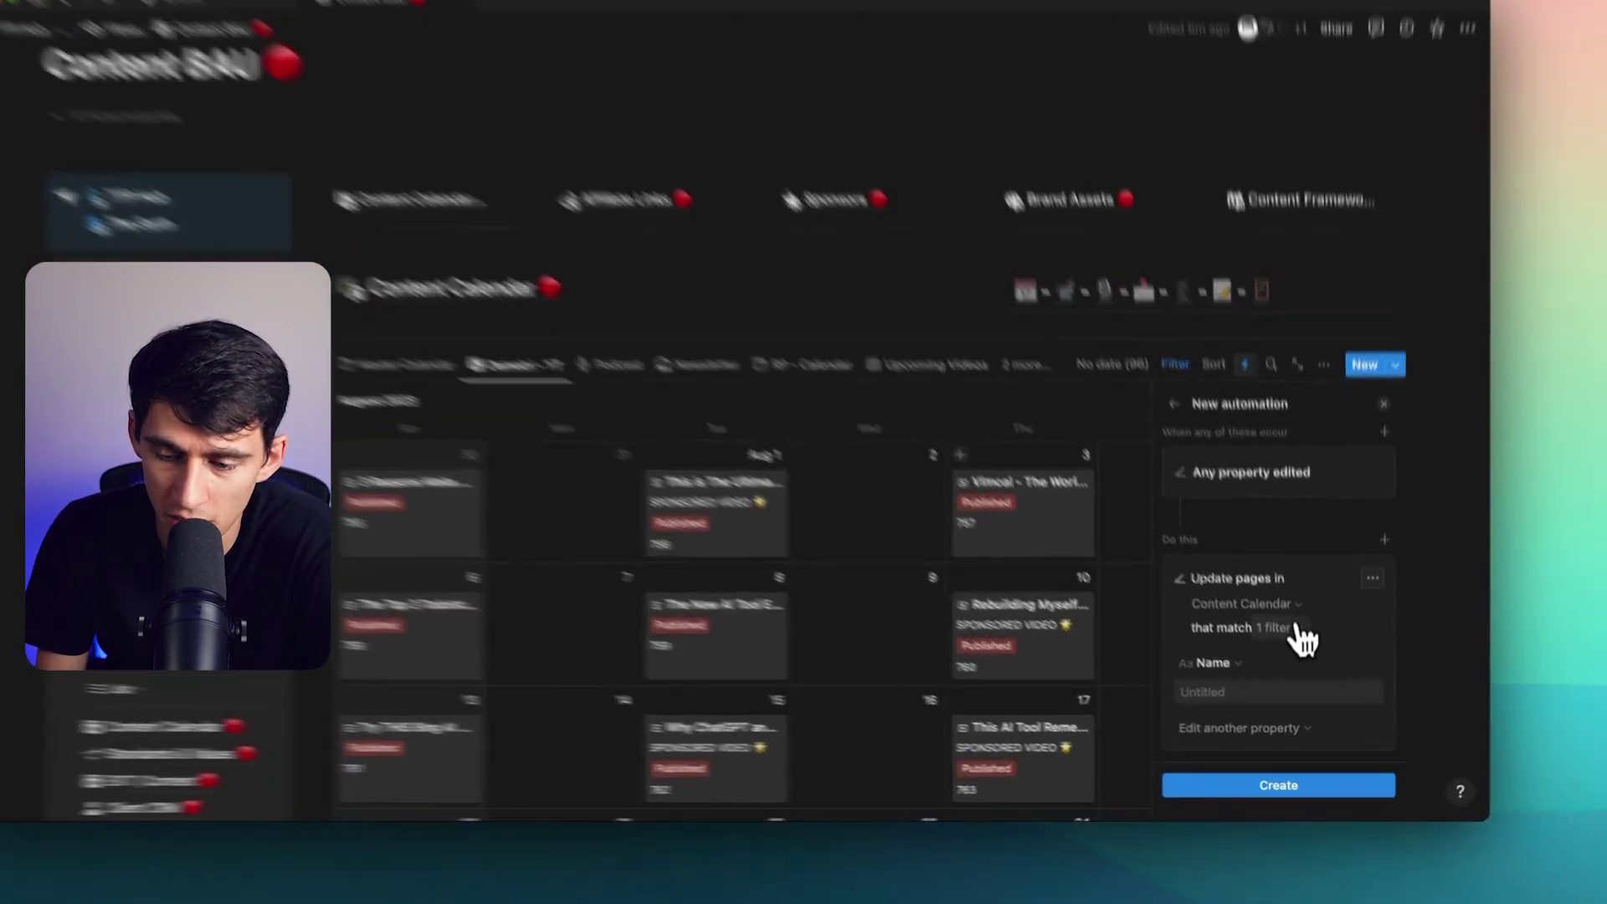
Filter the updated pages to those whose Status is Rendered
{"action": "left_click", "coordinate": [1247, 653]}
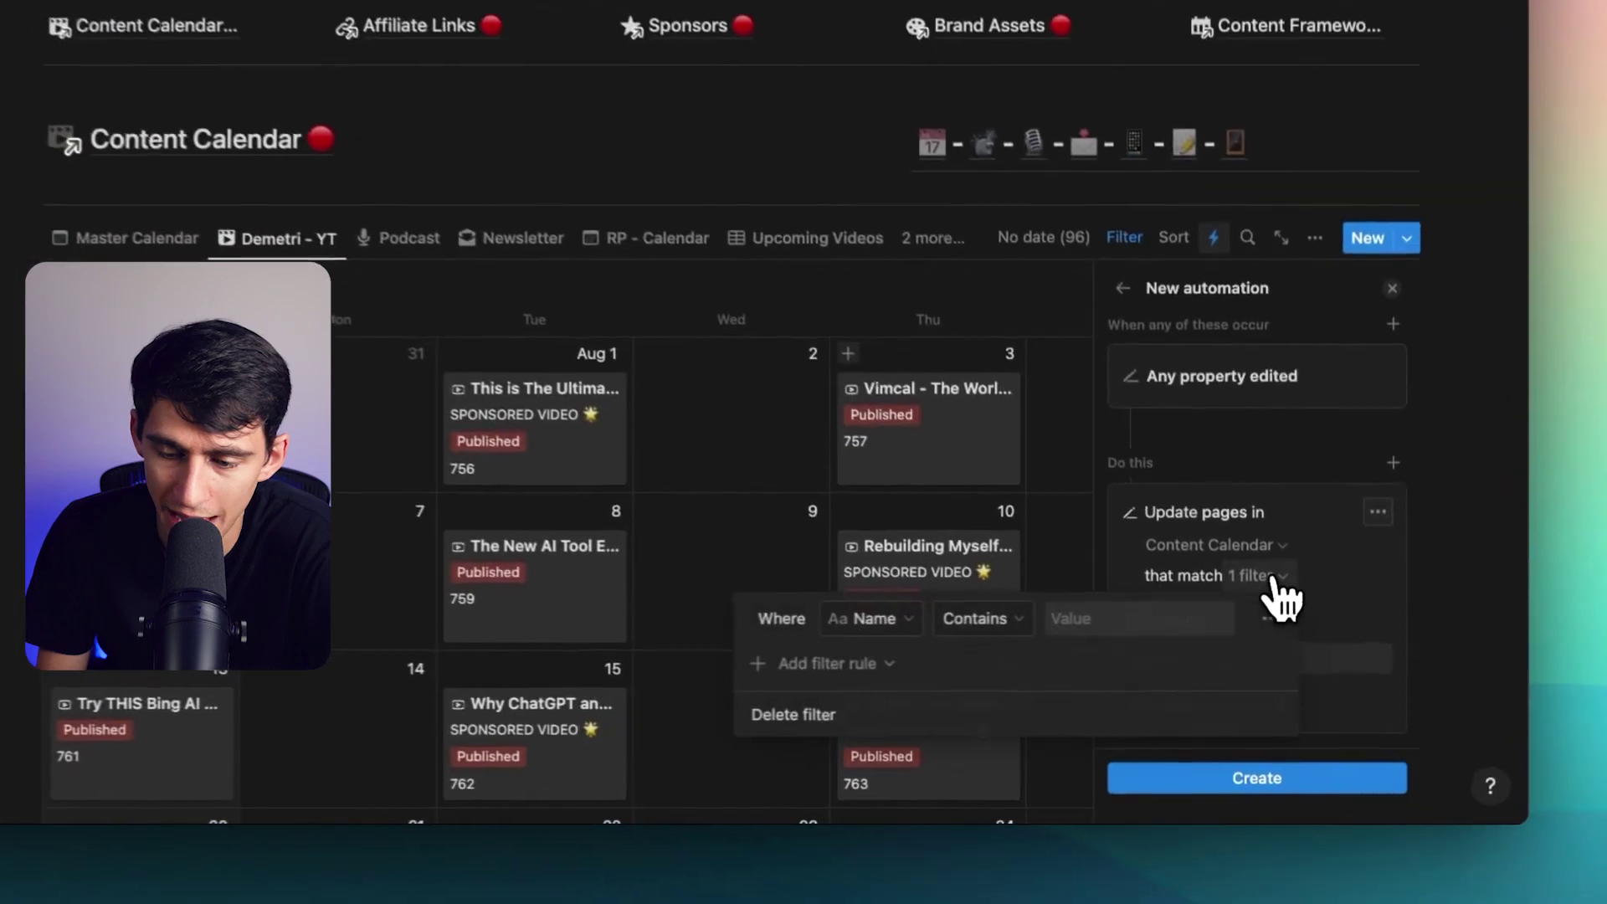
{"action": "left_click", "coordinate": [852, 614]}
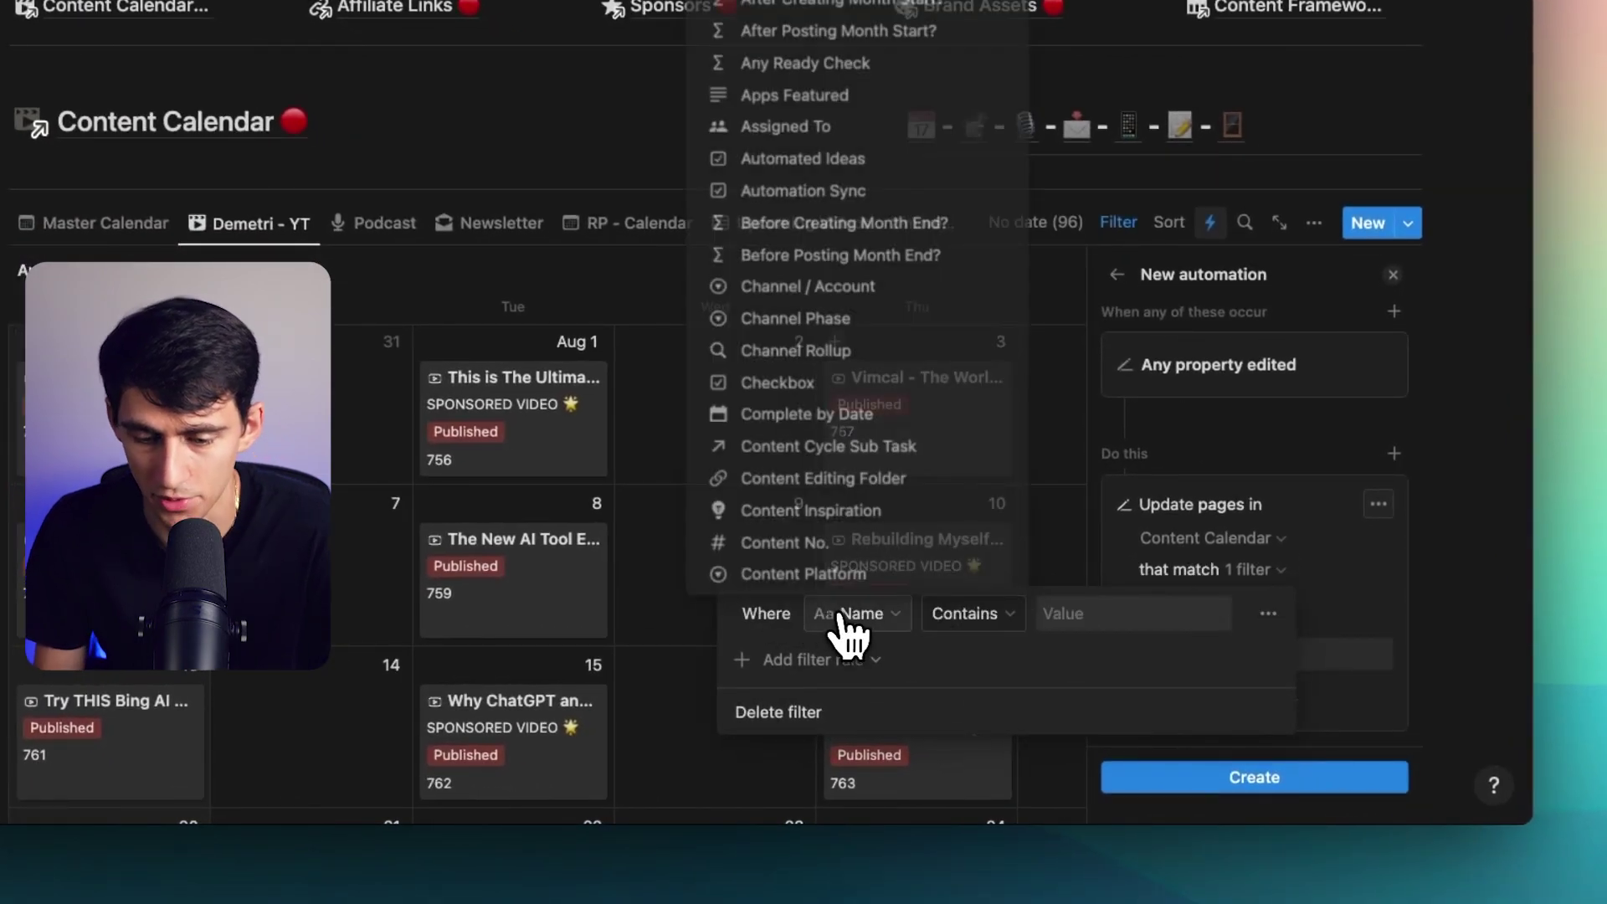
{"action": "type", "text": "status"}
{"action": "left_click", "coordinate": [875, 570]}
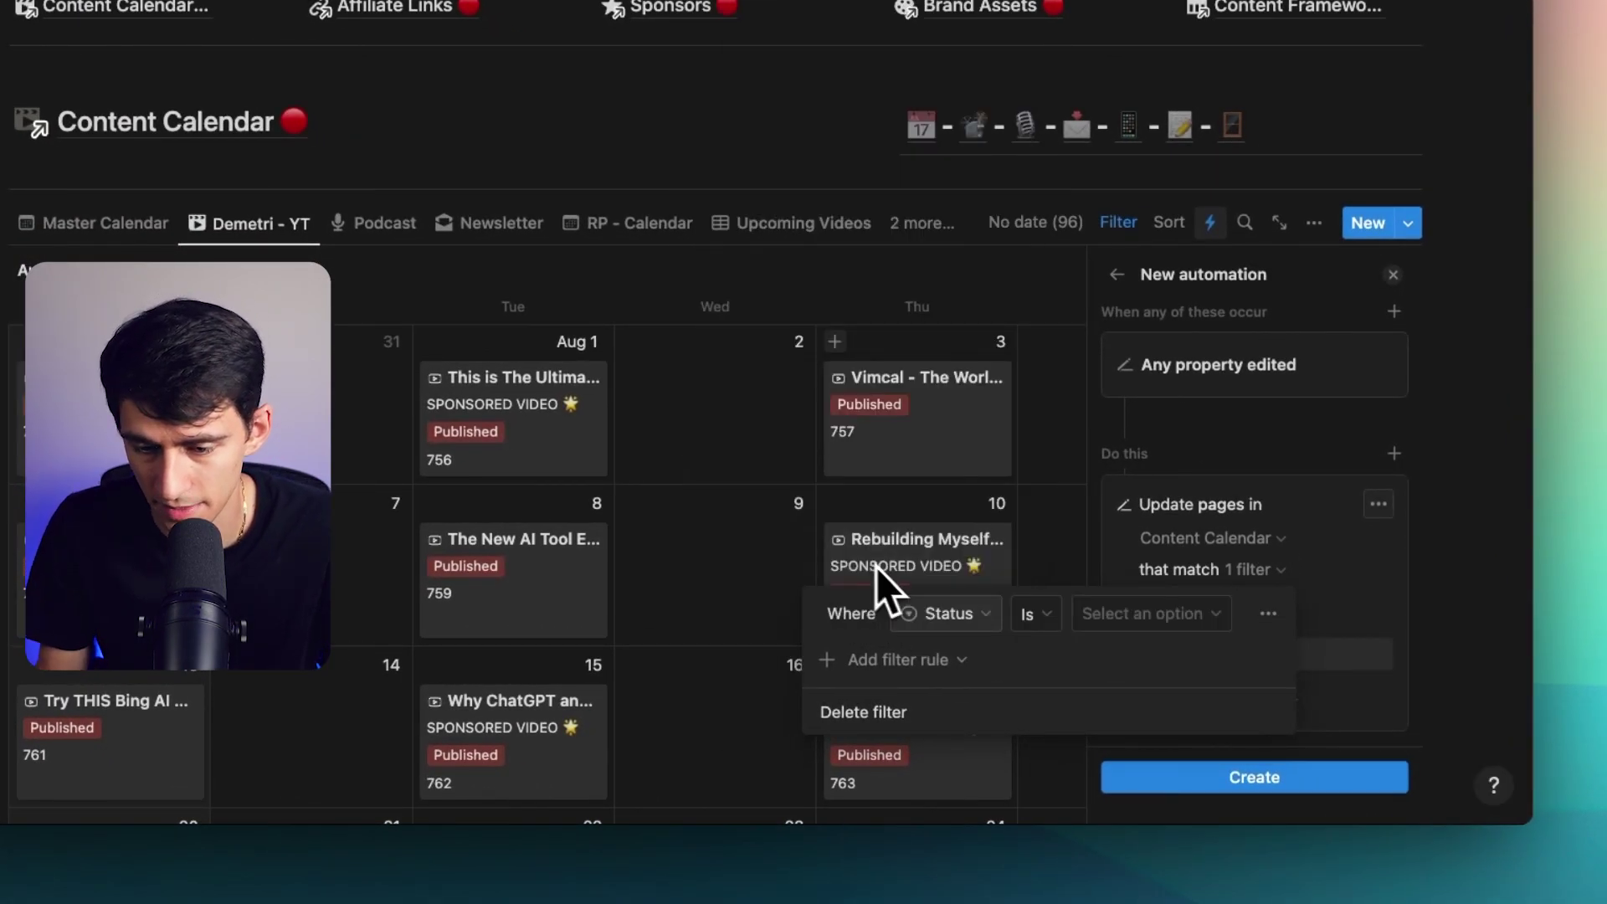
{"action": "left_click", "coordinate": [1125, 615]}
{"action": "left_click", "coordinate": [1130, 446]}
{"action": "key", "text": "Escape"}
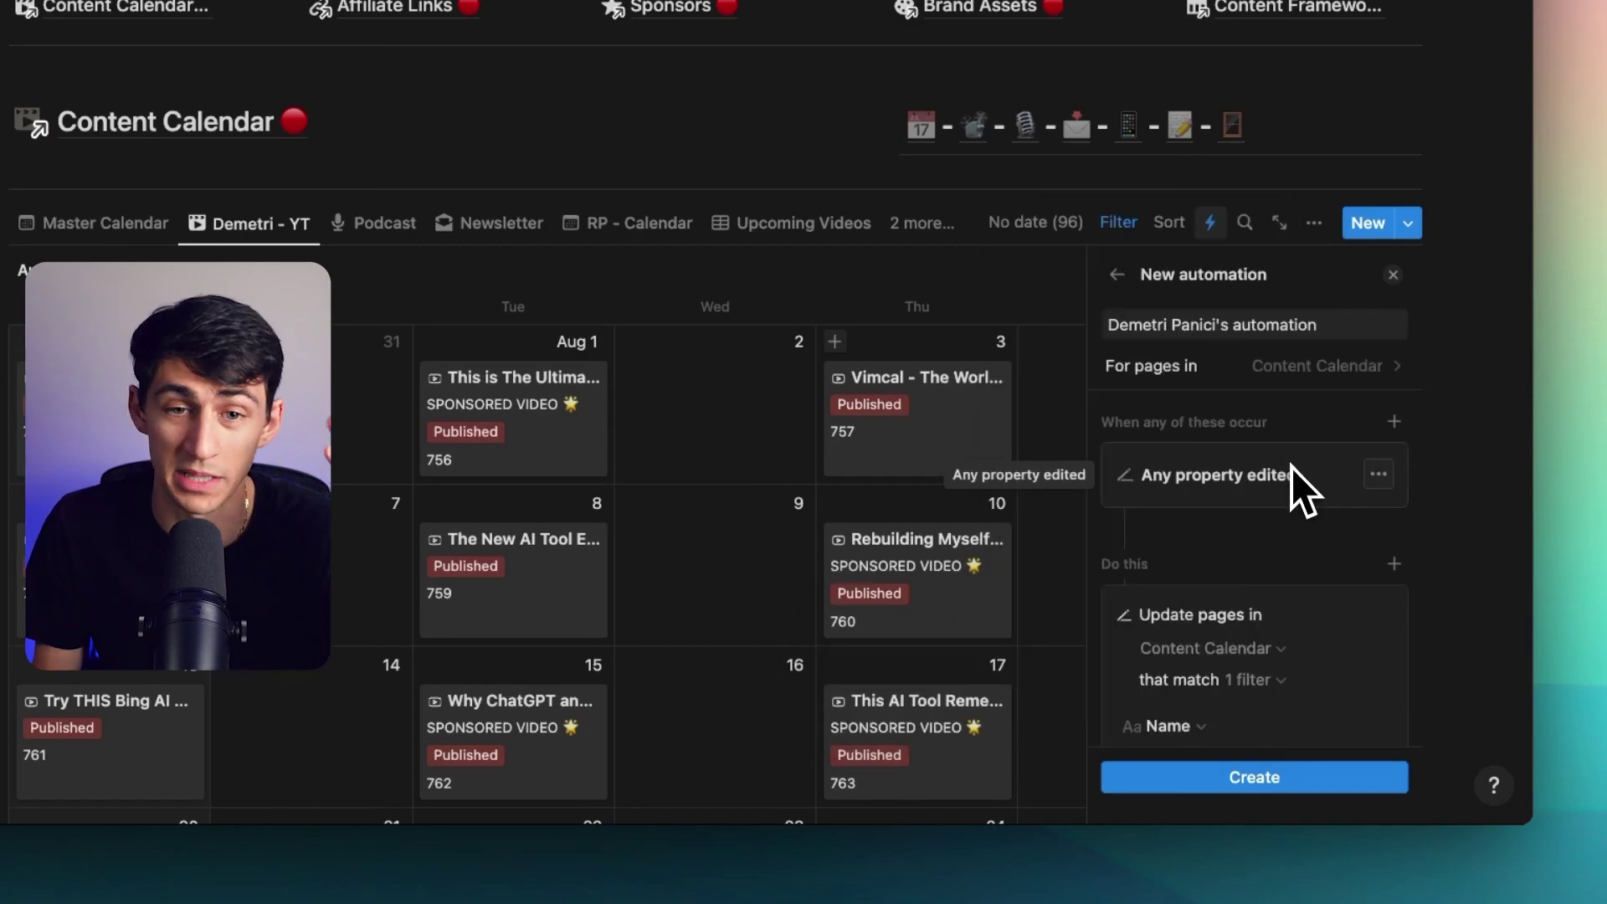
{"action": "scroll", "coordinate": [1293, 469], "scroll_direction": "down", "scroll_amount": 2}
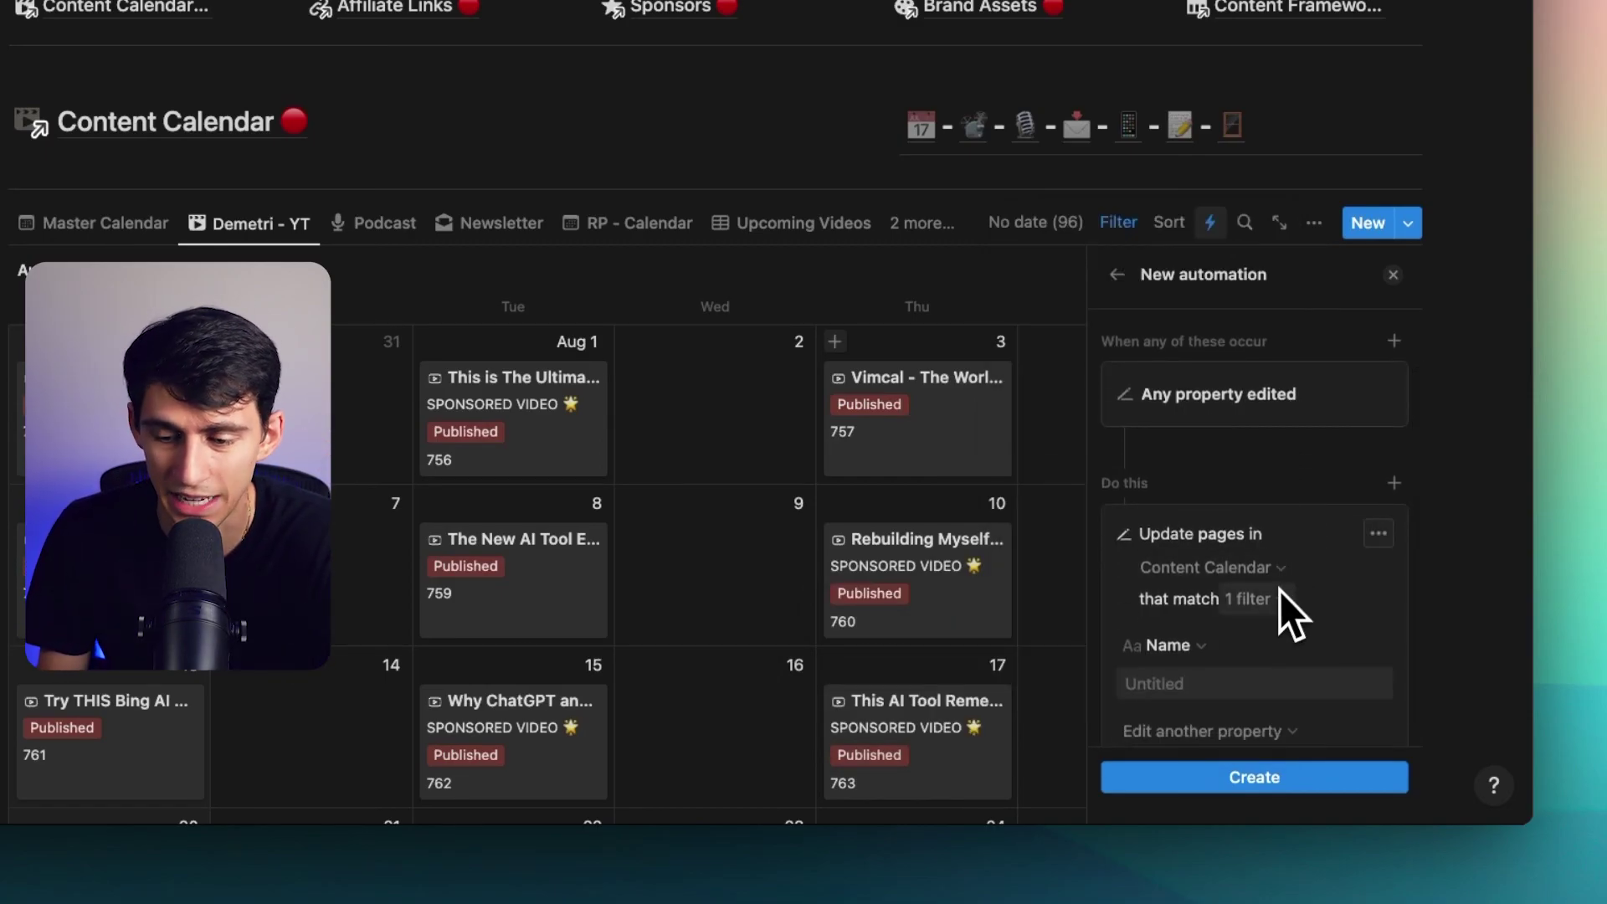
{"action": "scroll", "coordinate": [1280, 591], "scroll_direction": "down", "scroll_amount": 1}
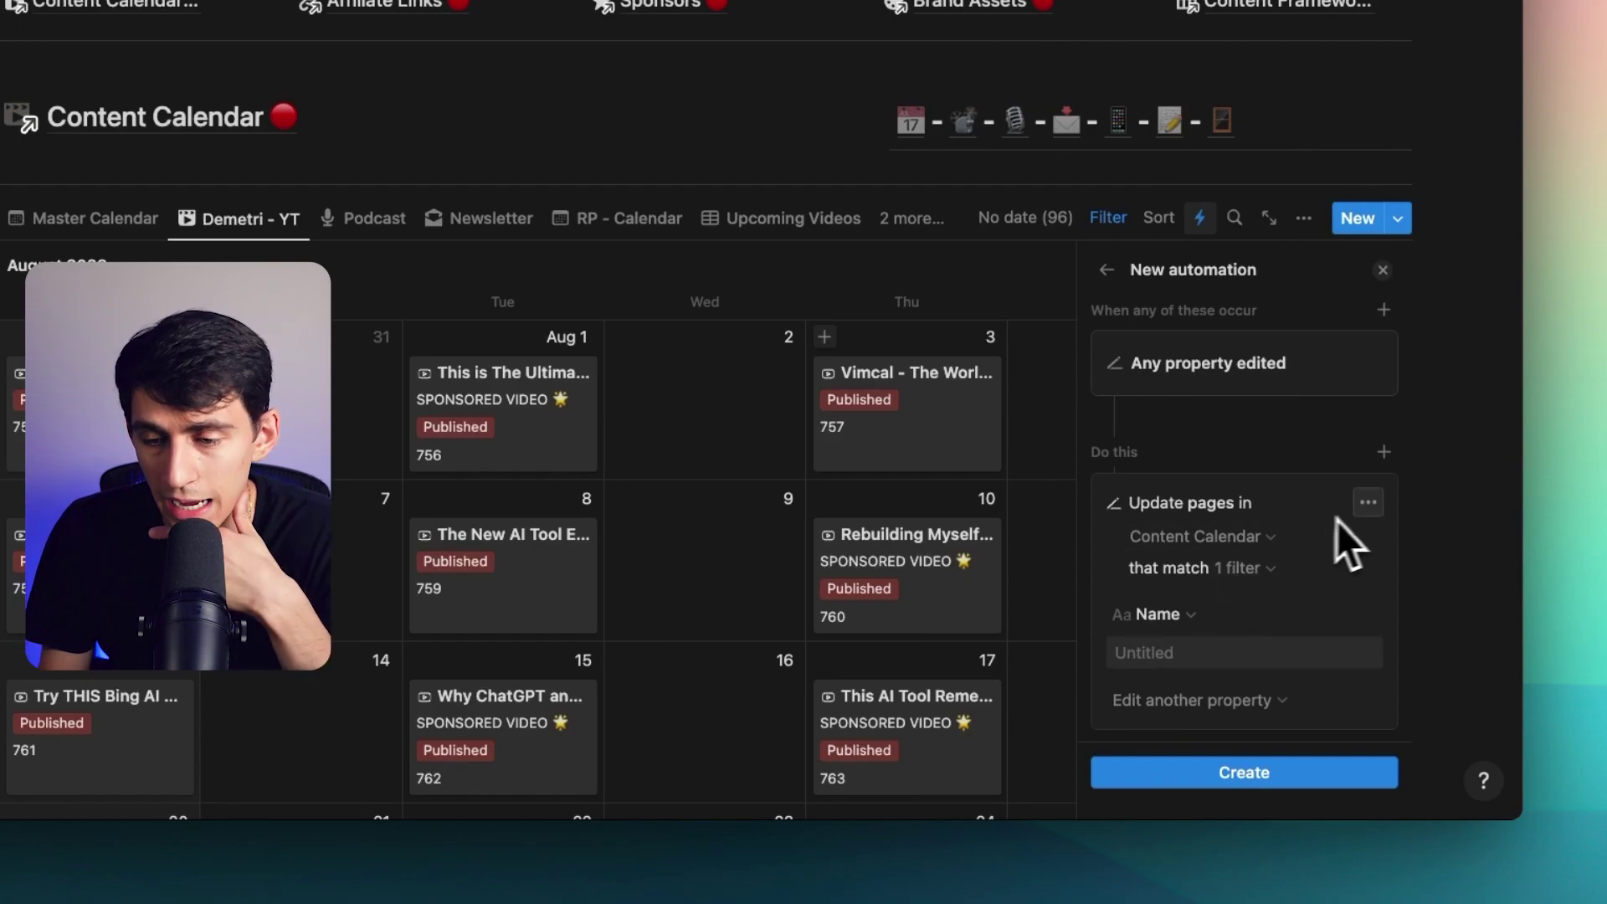
Delete the Update pages action and change the trigger to Page added
{"action": "left_click", "coordinate": [1373, 502]}
{"action": "left_click", "coordinate": [1364, 540]}
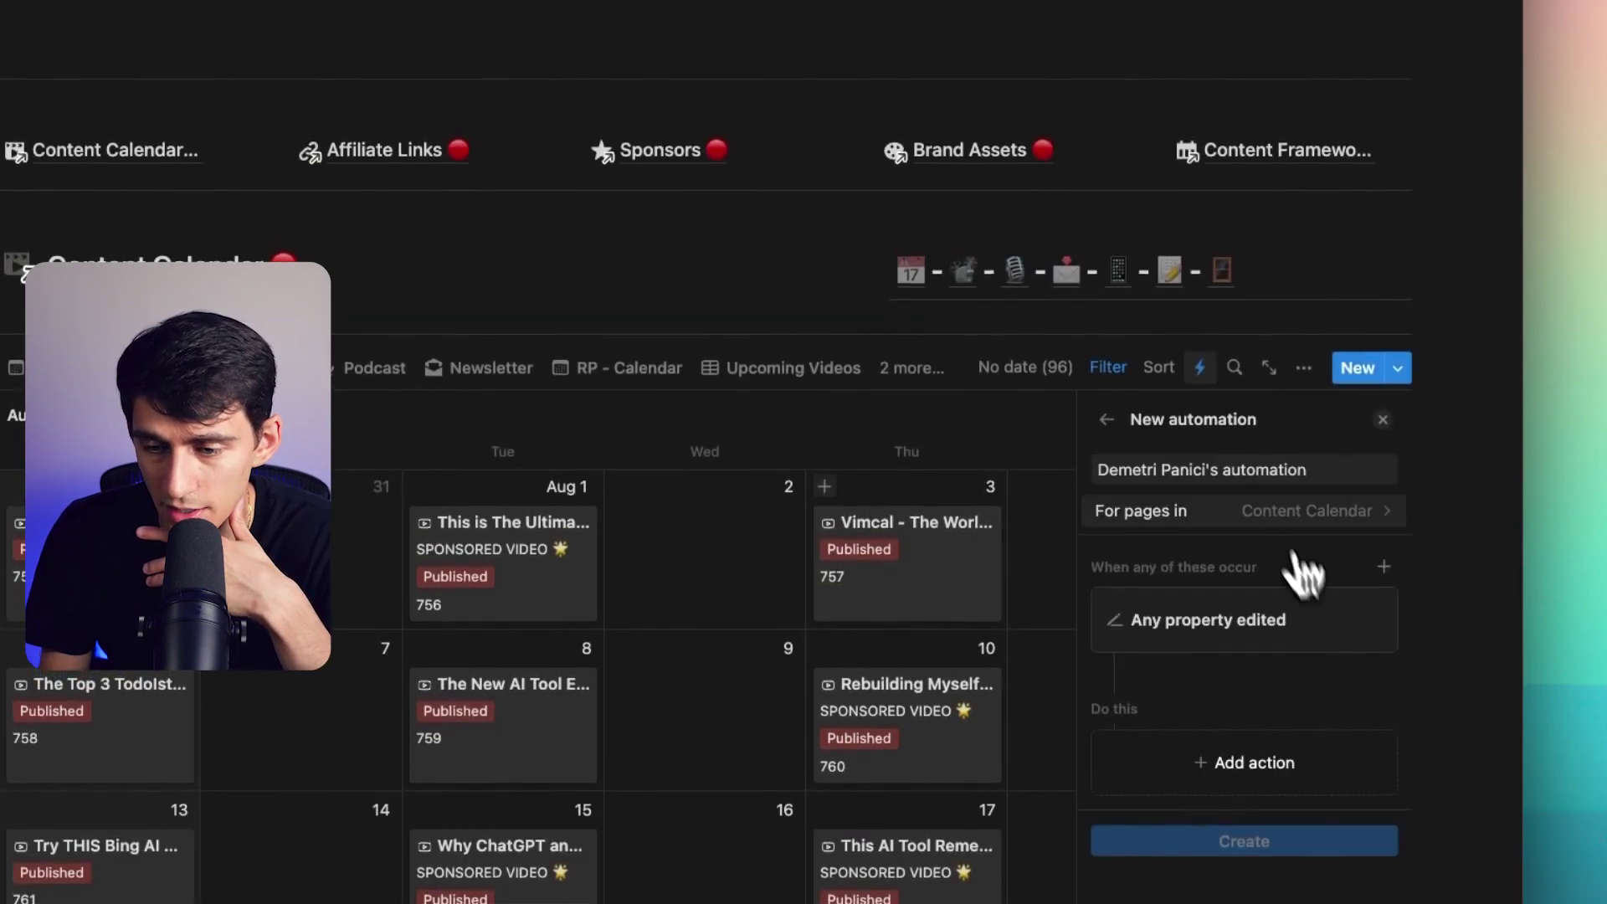
{"action": "left_click", "coordinate": [1306, 637]}
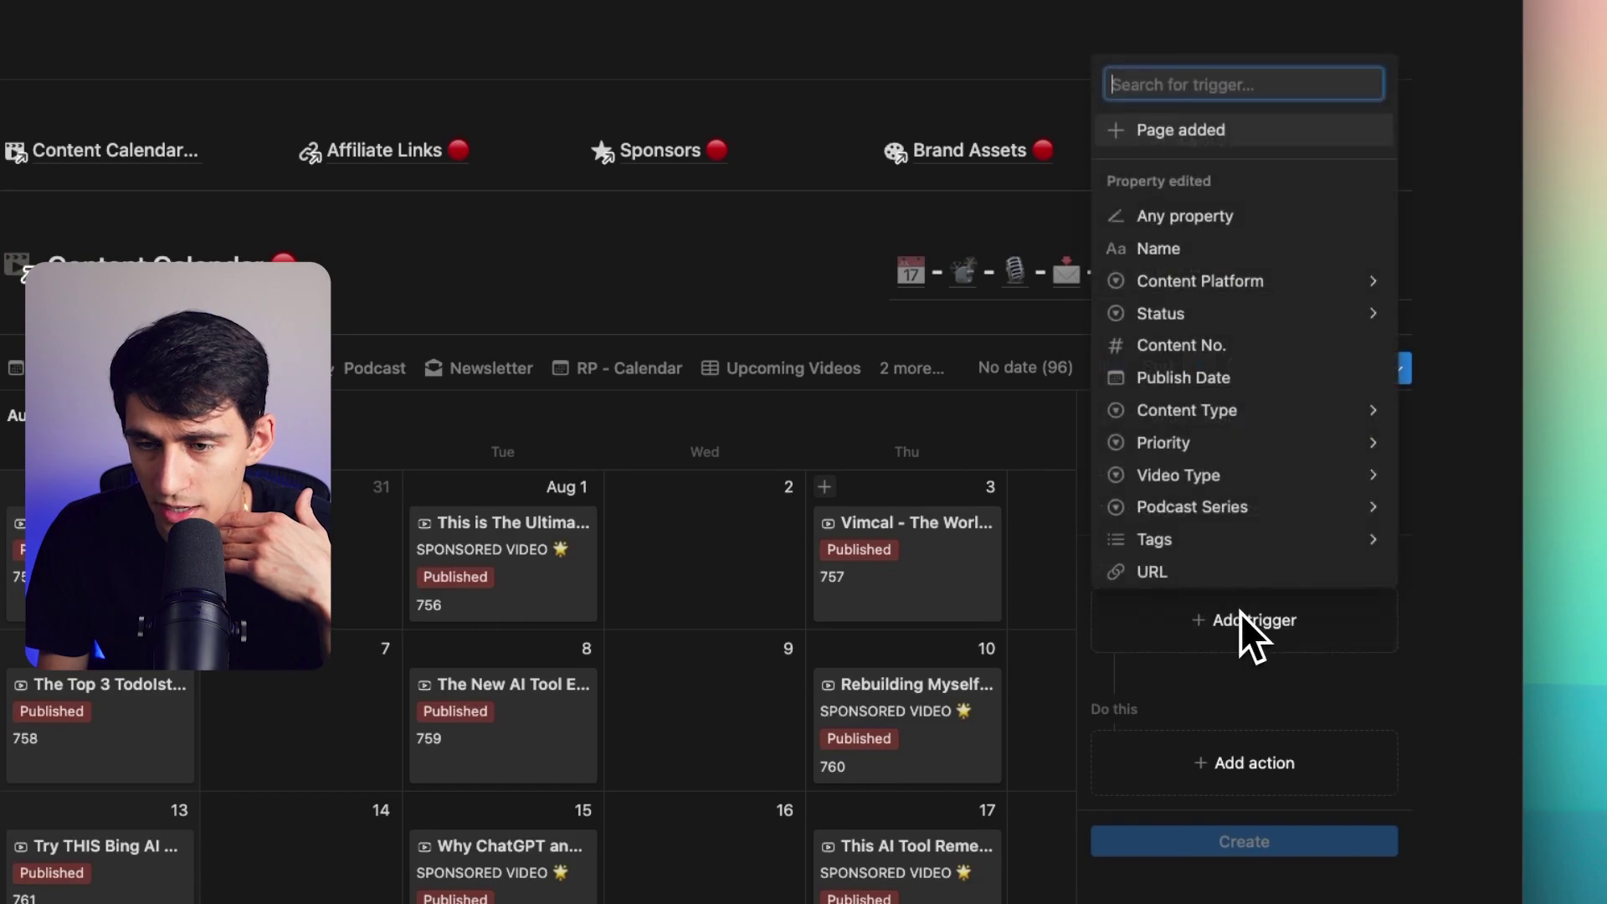
{"action": "left_click", "coordinate": [1166, 125]}
Browse the action list without choosing one, then discard the unfinished automation
{"action": "left_click", "coordinate": [1276, 678]}
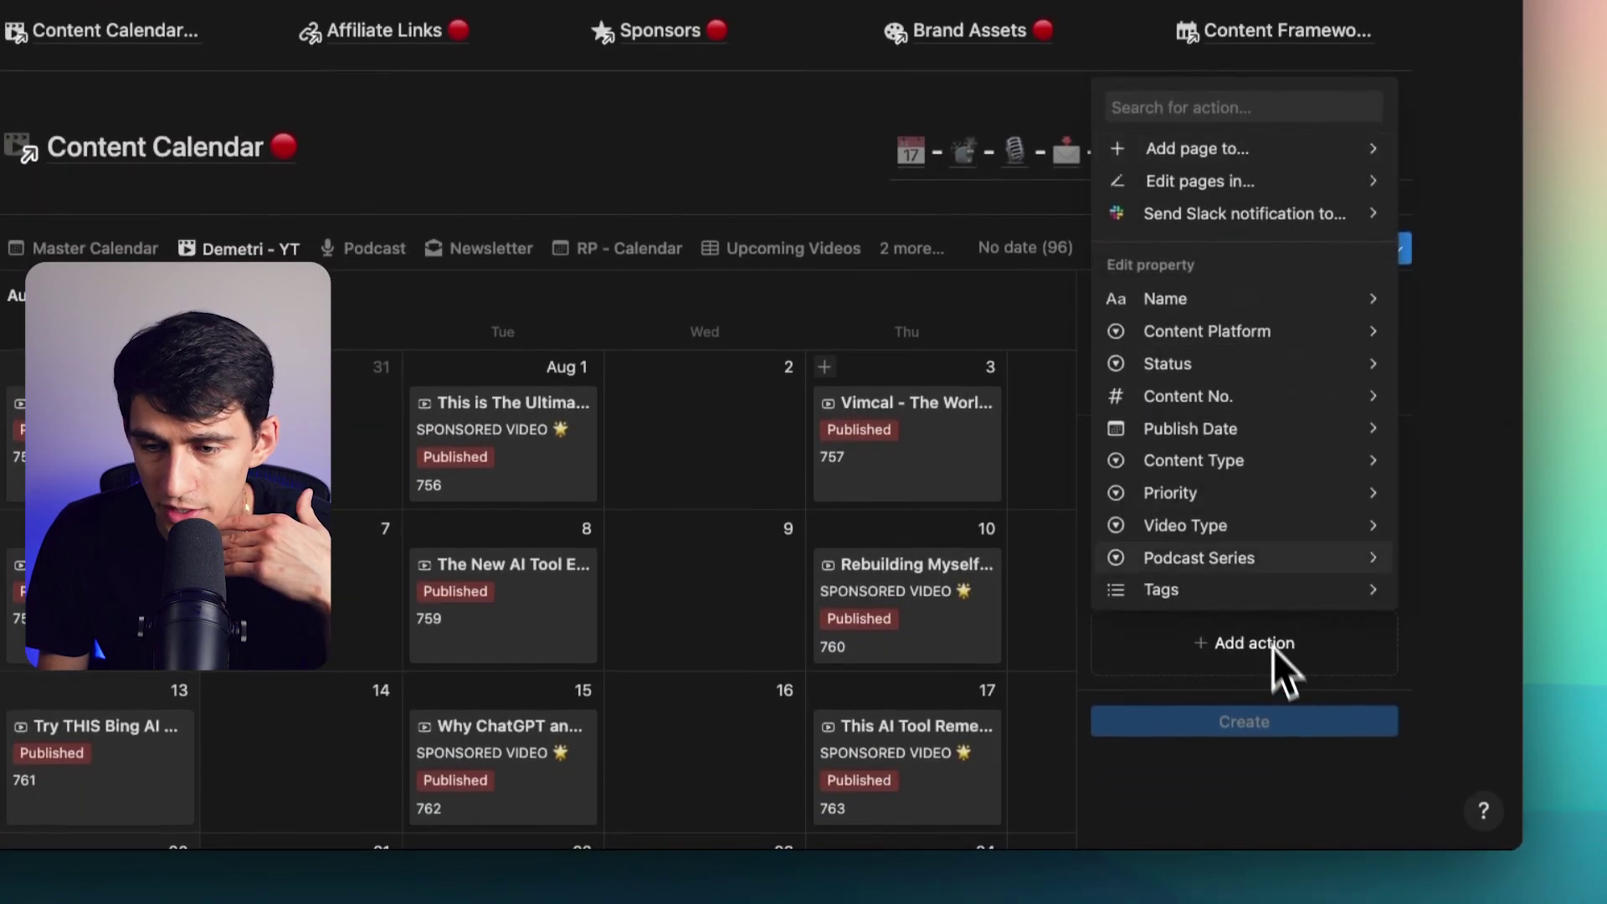
{"action": "scroll", "coordinate": [1214, 406], "scroll_direction": "down", "scroll_amount": 5}
{"action": "scroll", "coordinate": [1208, 393], "scroll_direction": "up", "scroll_amount": 5}
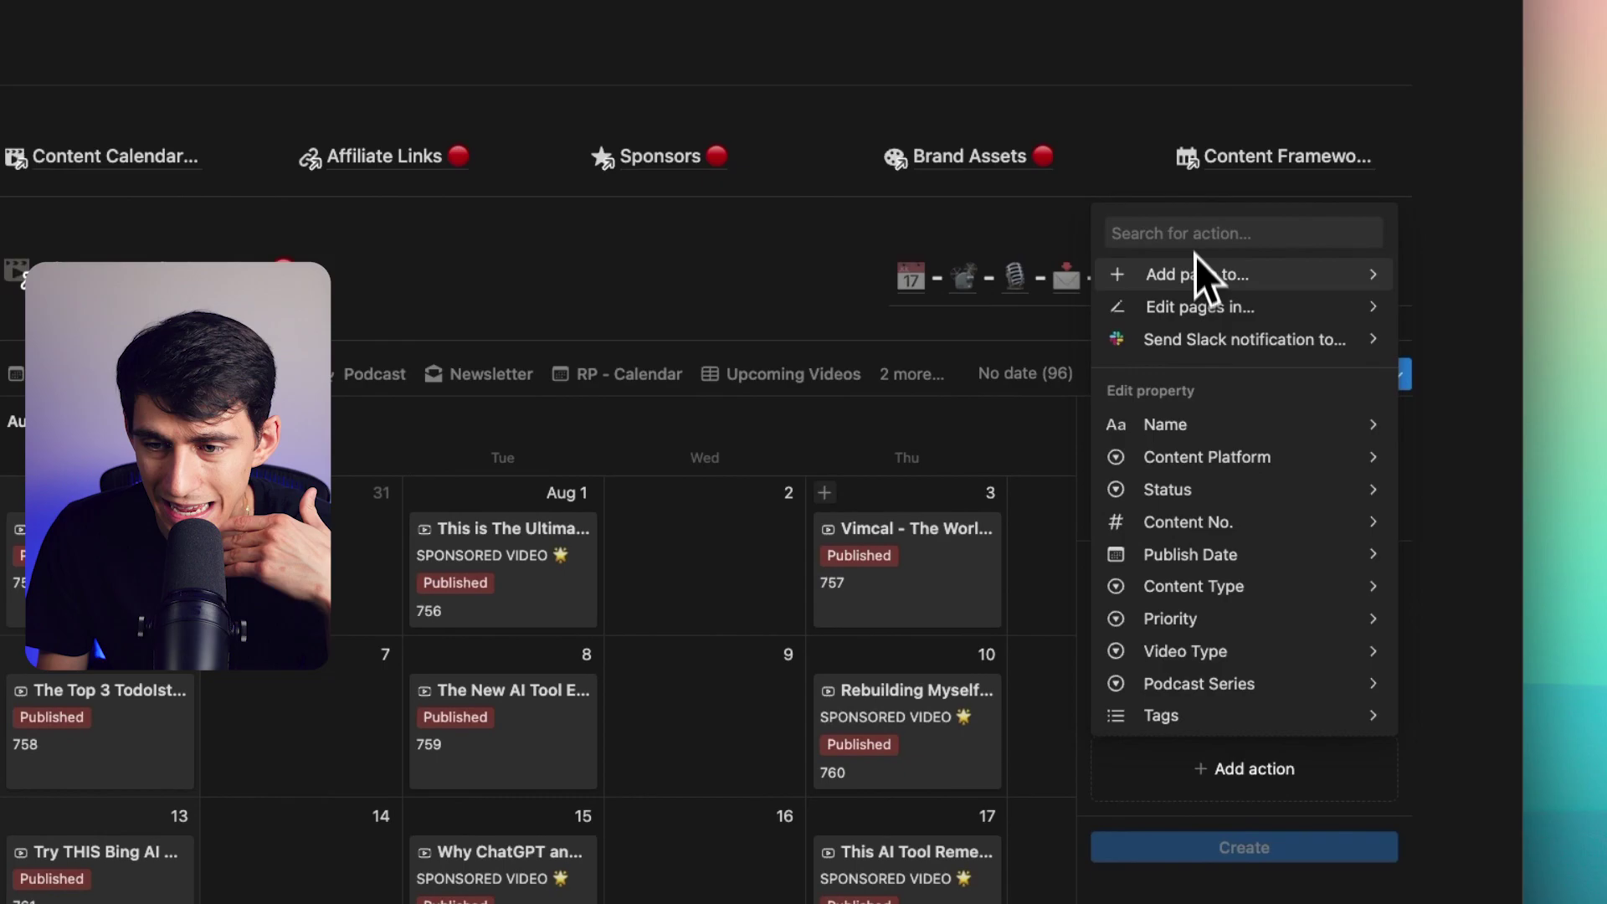
{"action": "key", "text": "Escape"}
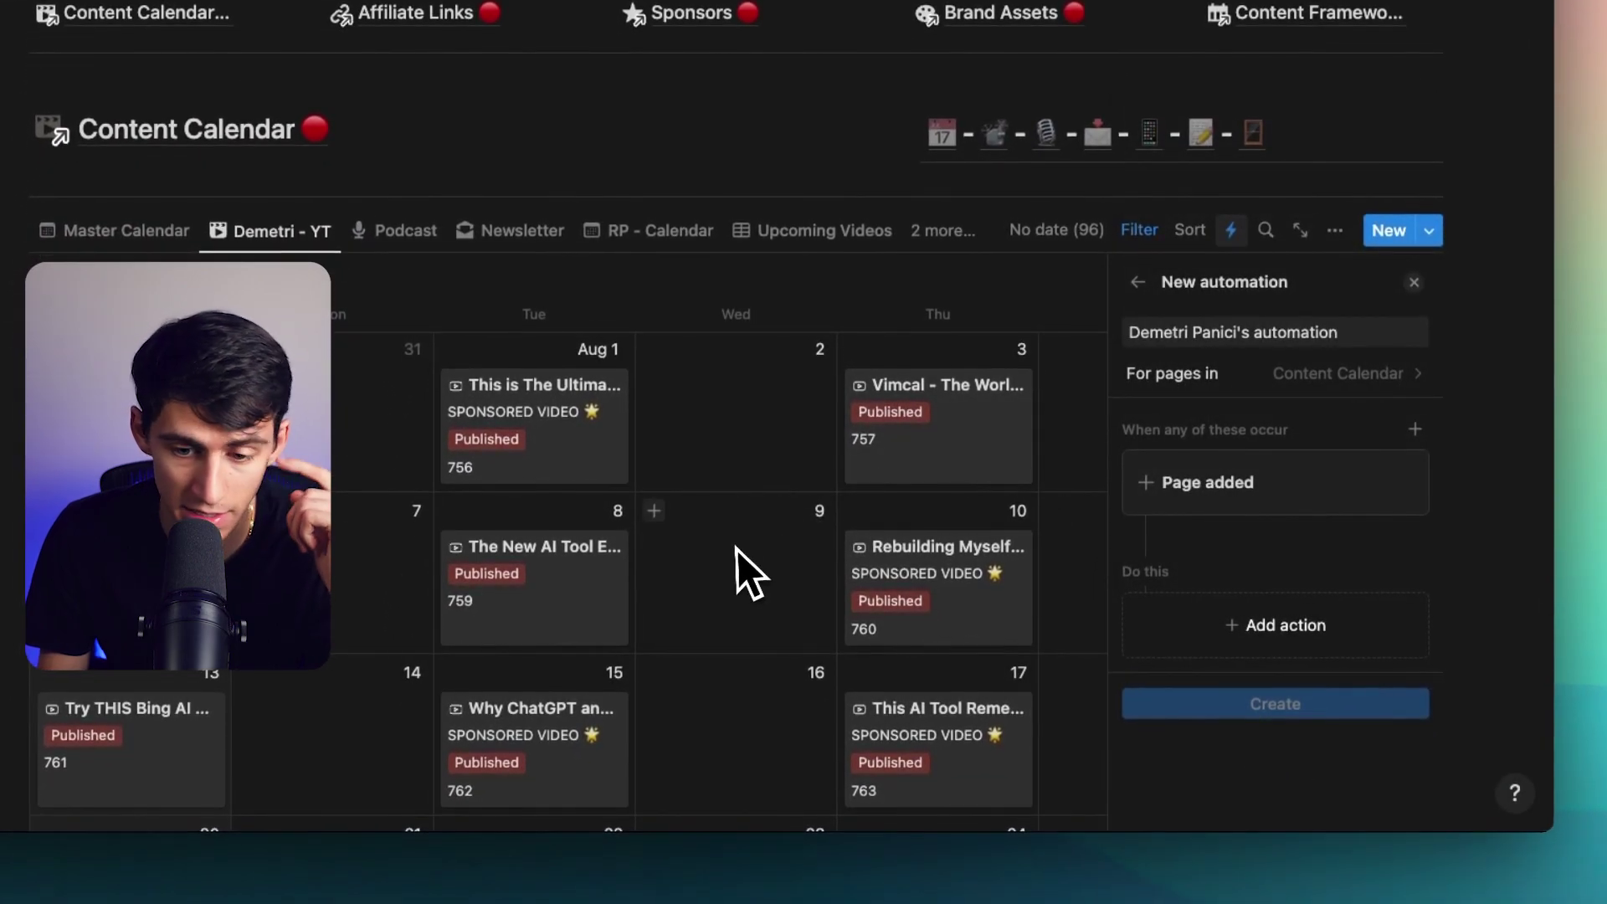
{"action": "left_click", "coordinate": [758, 553]}
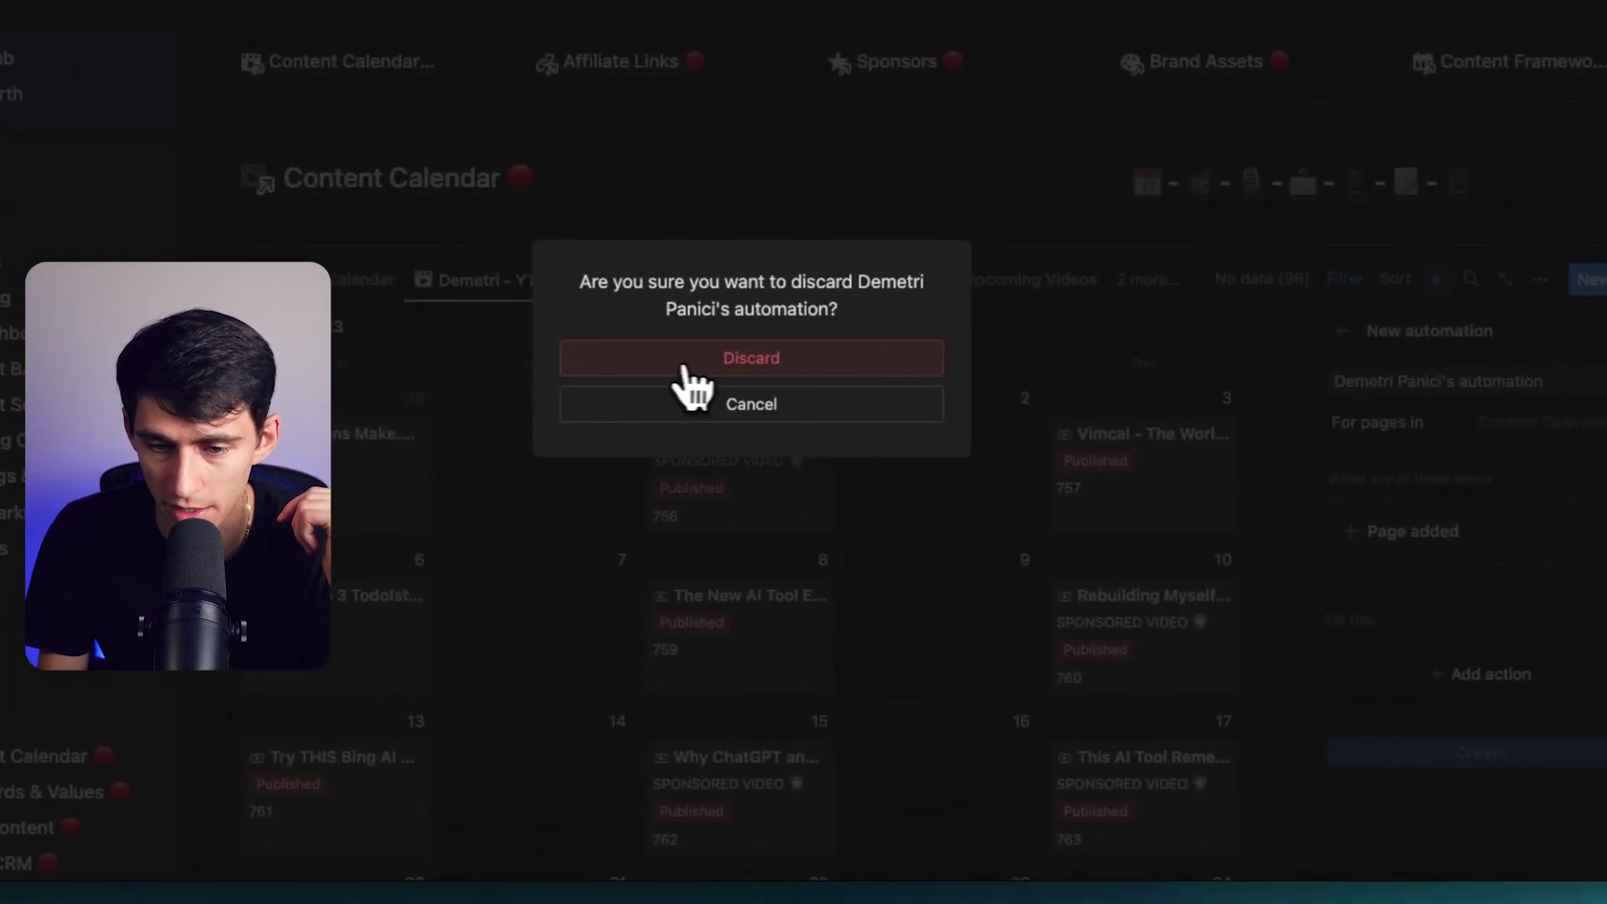
{"action": "left_click", "coordinate": [628, 352]}
{"action": "left_click", "coordinate": [1164, 615]}
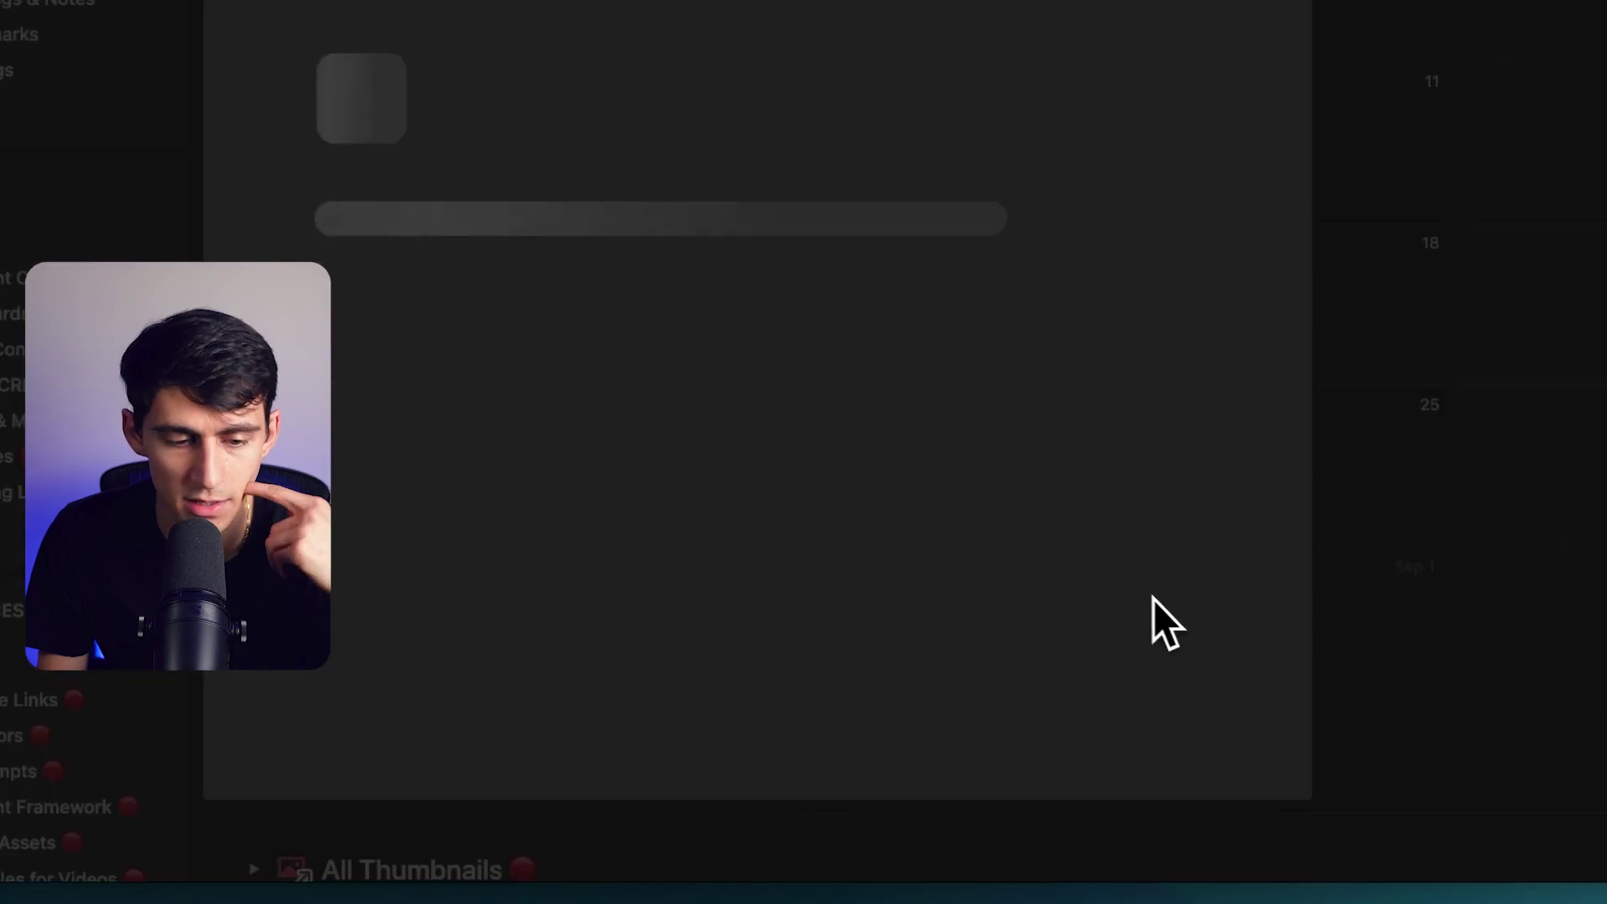
{"action": "scroll", "coordinate": [471, 702], "scroll_direction": "down", "scroll_amount": 6}
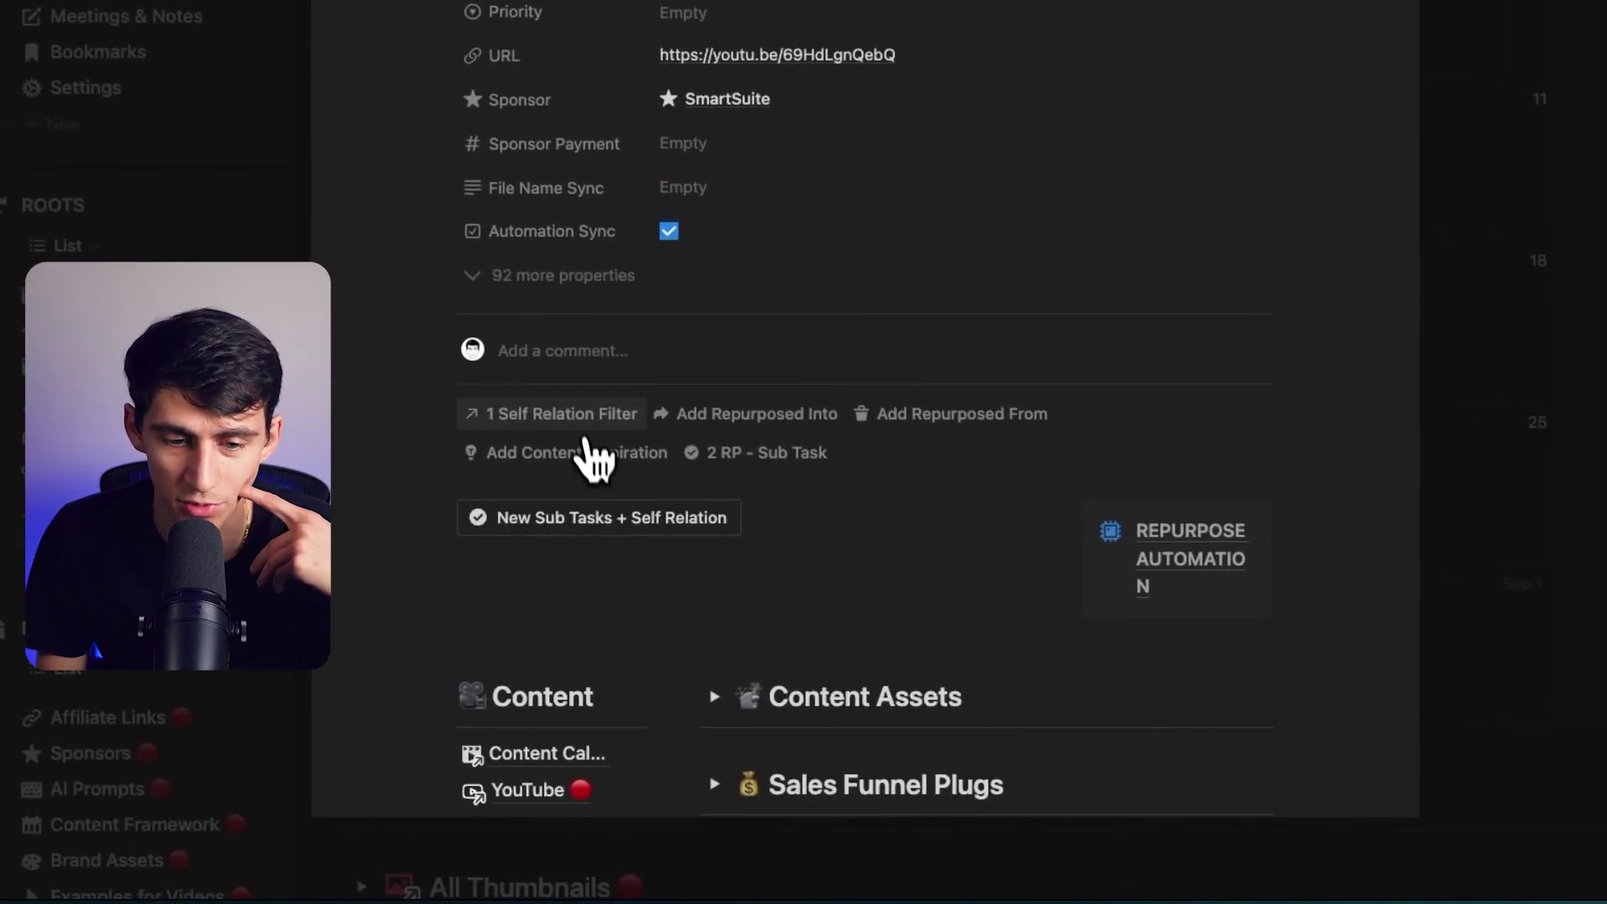
{"action": "left_click", "coordinate": [619, 419]}
{"action": "key", "text": "Escape"}
{"action": "scroll", "coordinate": [702, 360], "scroll_direction": "down", "scroll_amount": 7}
{"action": "scroll", "coordinate": [703, 377], "scroll_direction": "up", "scroll_amount": 6}
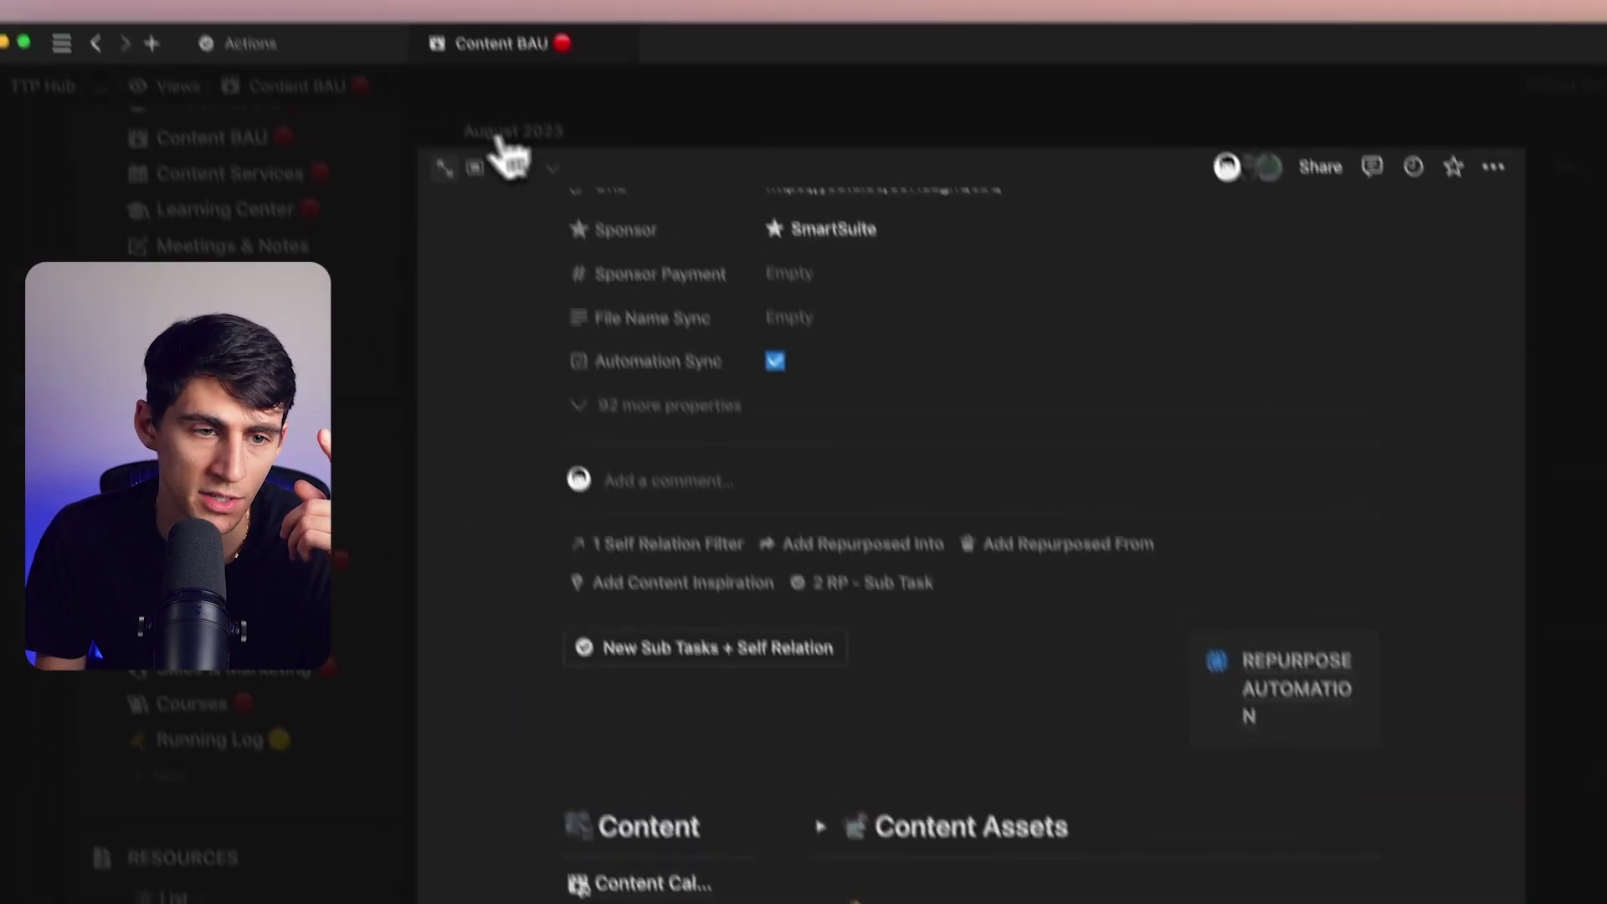
{"action": "left_click", "coordinate": [503, 151]}
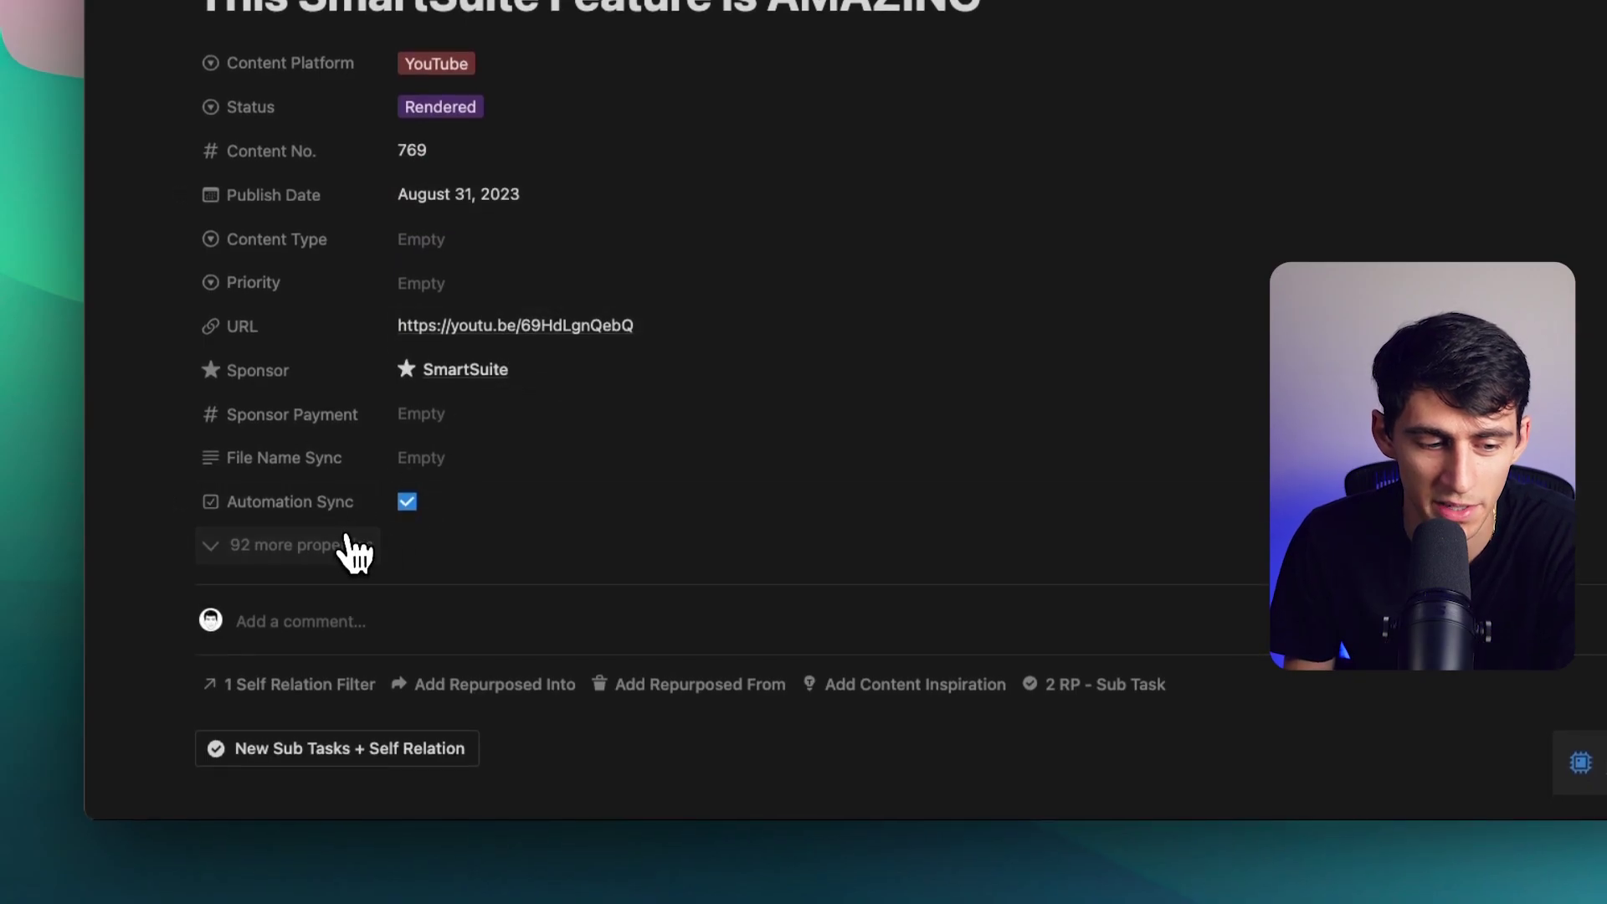
{"action": "left_click", "coordinate": [348, 549]}
{"action": "scroll", "coordinate": [707, 287], "scroll_direction": "down", "scroll_amount": 20}
{"action": "scroll", "coordinate": [707, 335], "scroll_direction": "down", "scroll_amount": 20}
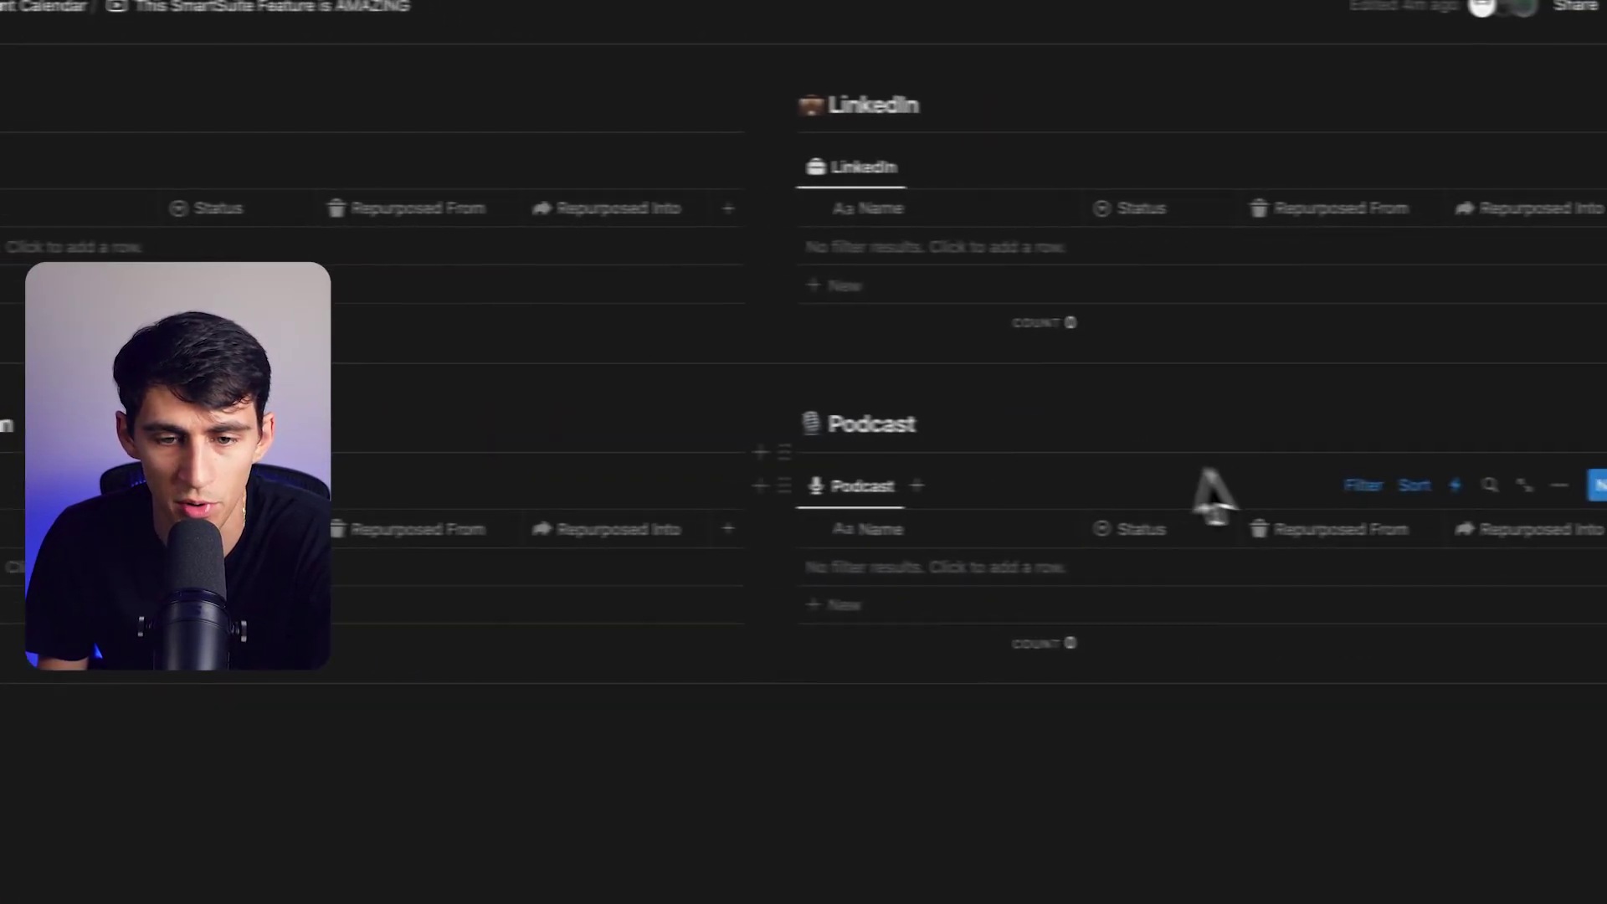
{"action": "scroll", "coordinate": [1207, 473], "scroll_direction": "up", "scroll_amount": 15}
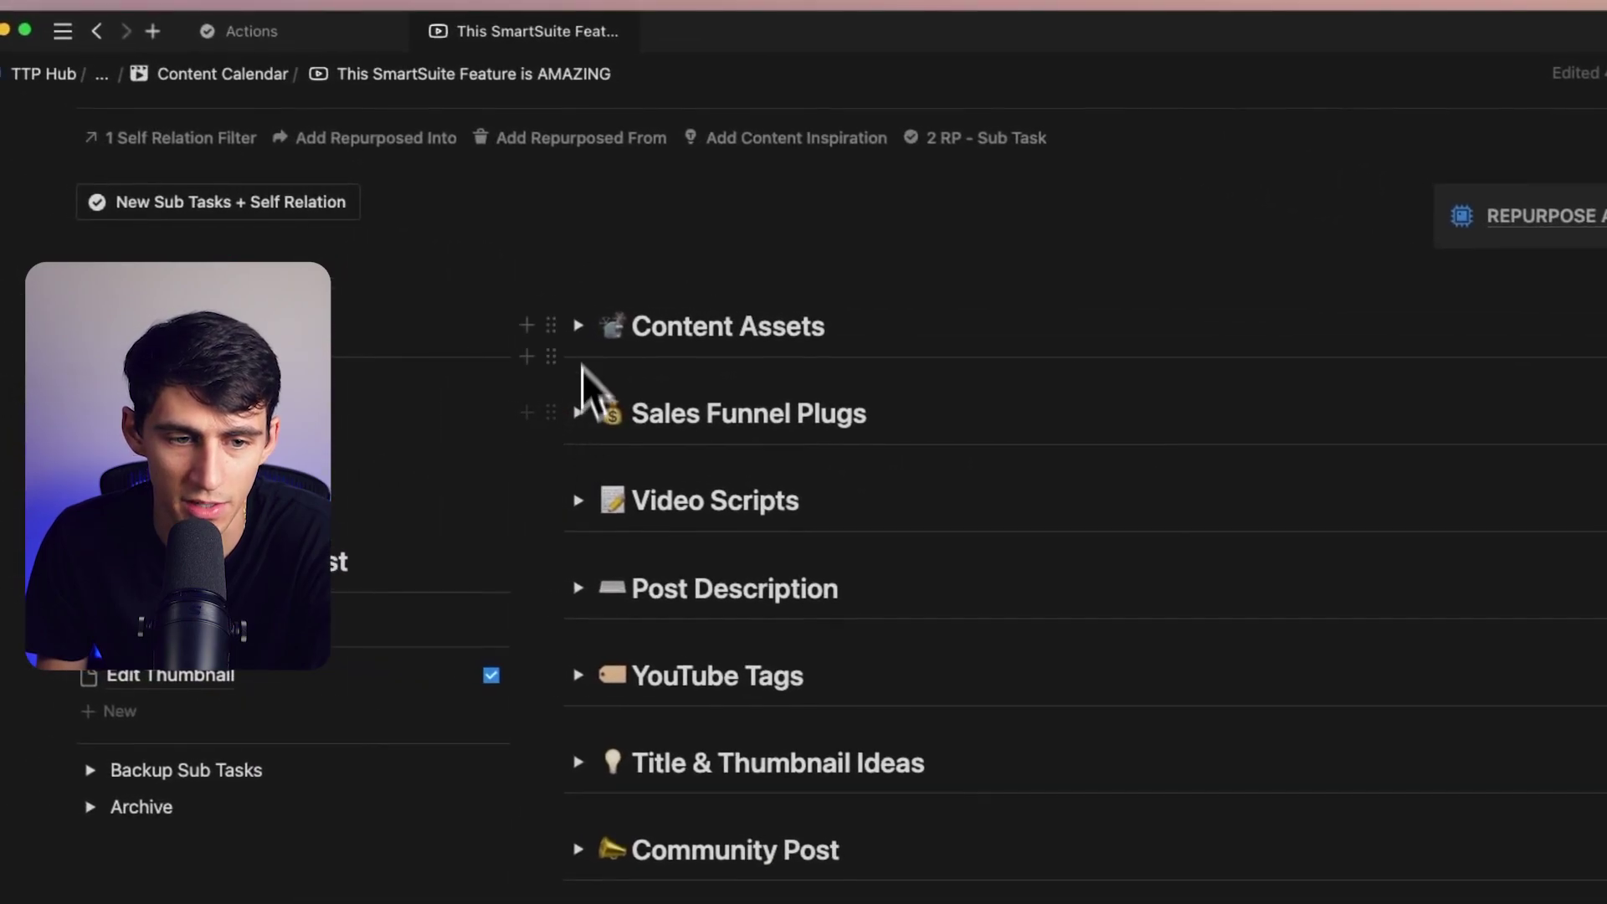
{"action": "left_click", "coordinate": [568, 325]}
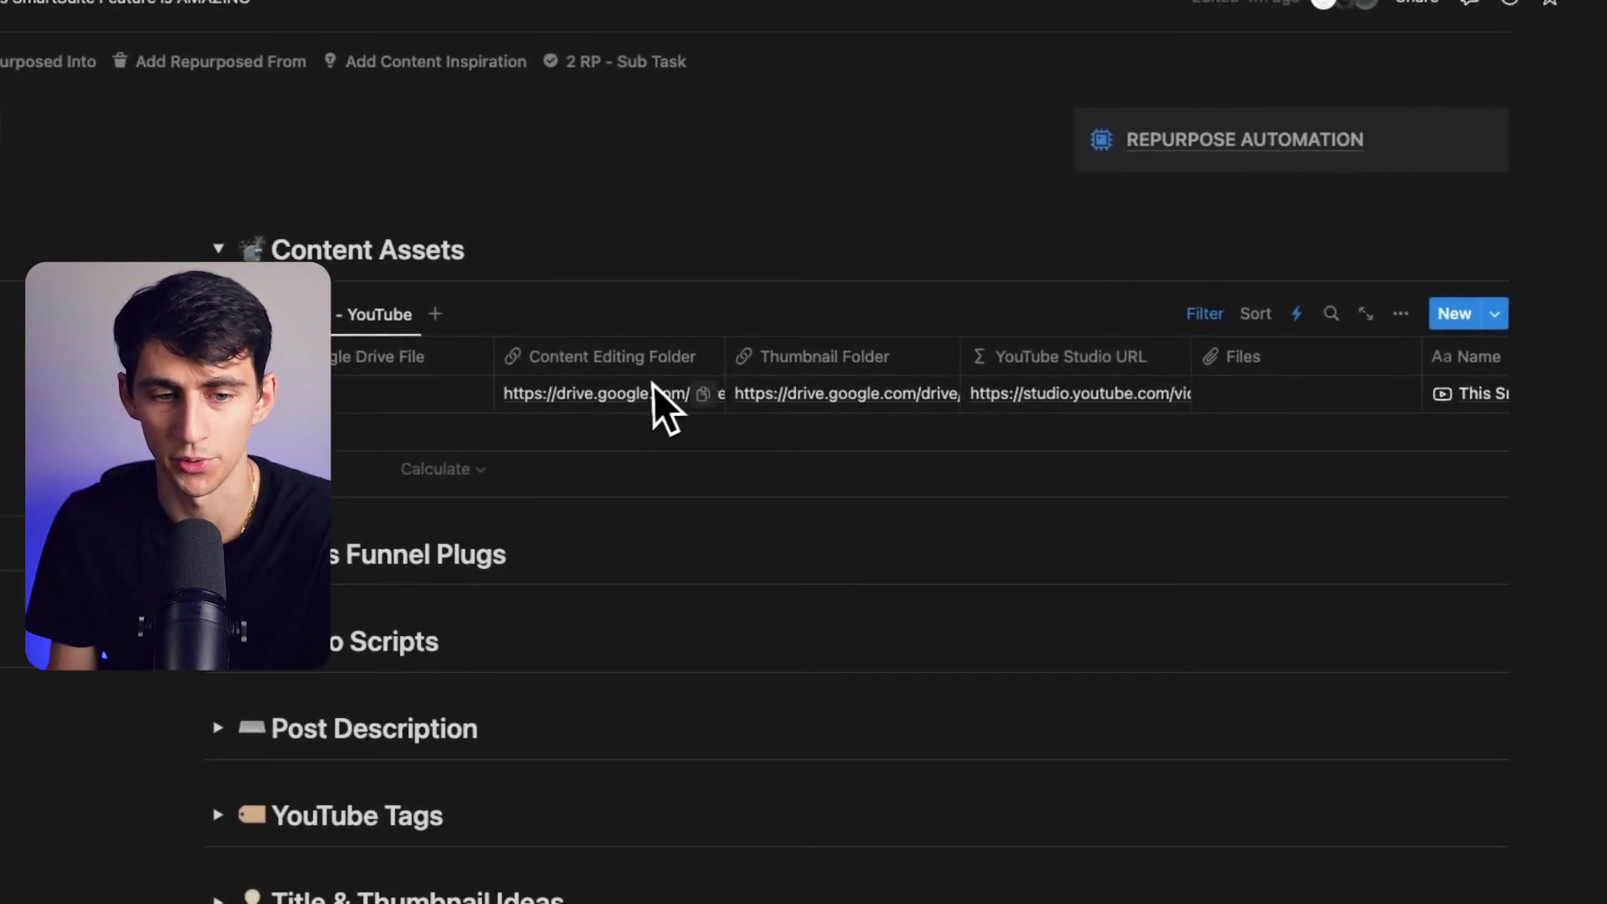
{"action": "left_click", "coordinate": [238, 252]}
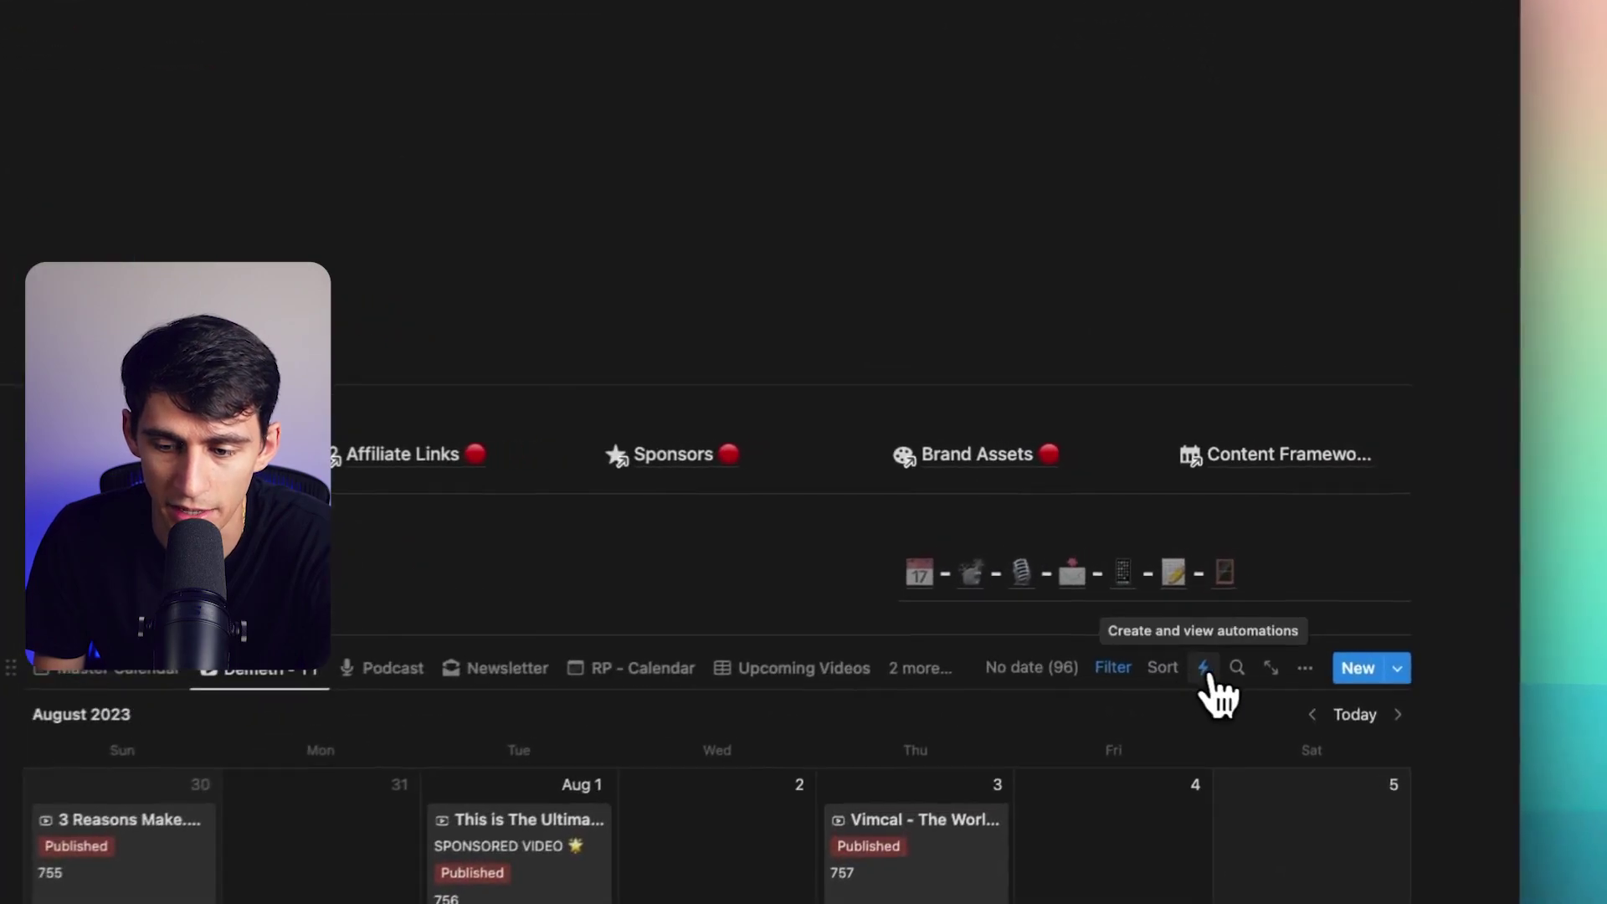
Start a new calendar automation triggered when a page is added
{"action": "left_click", "coordinate": [1206, 670]}
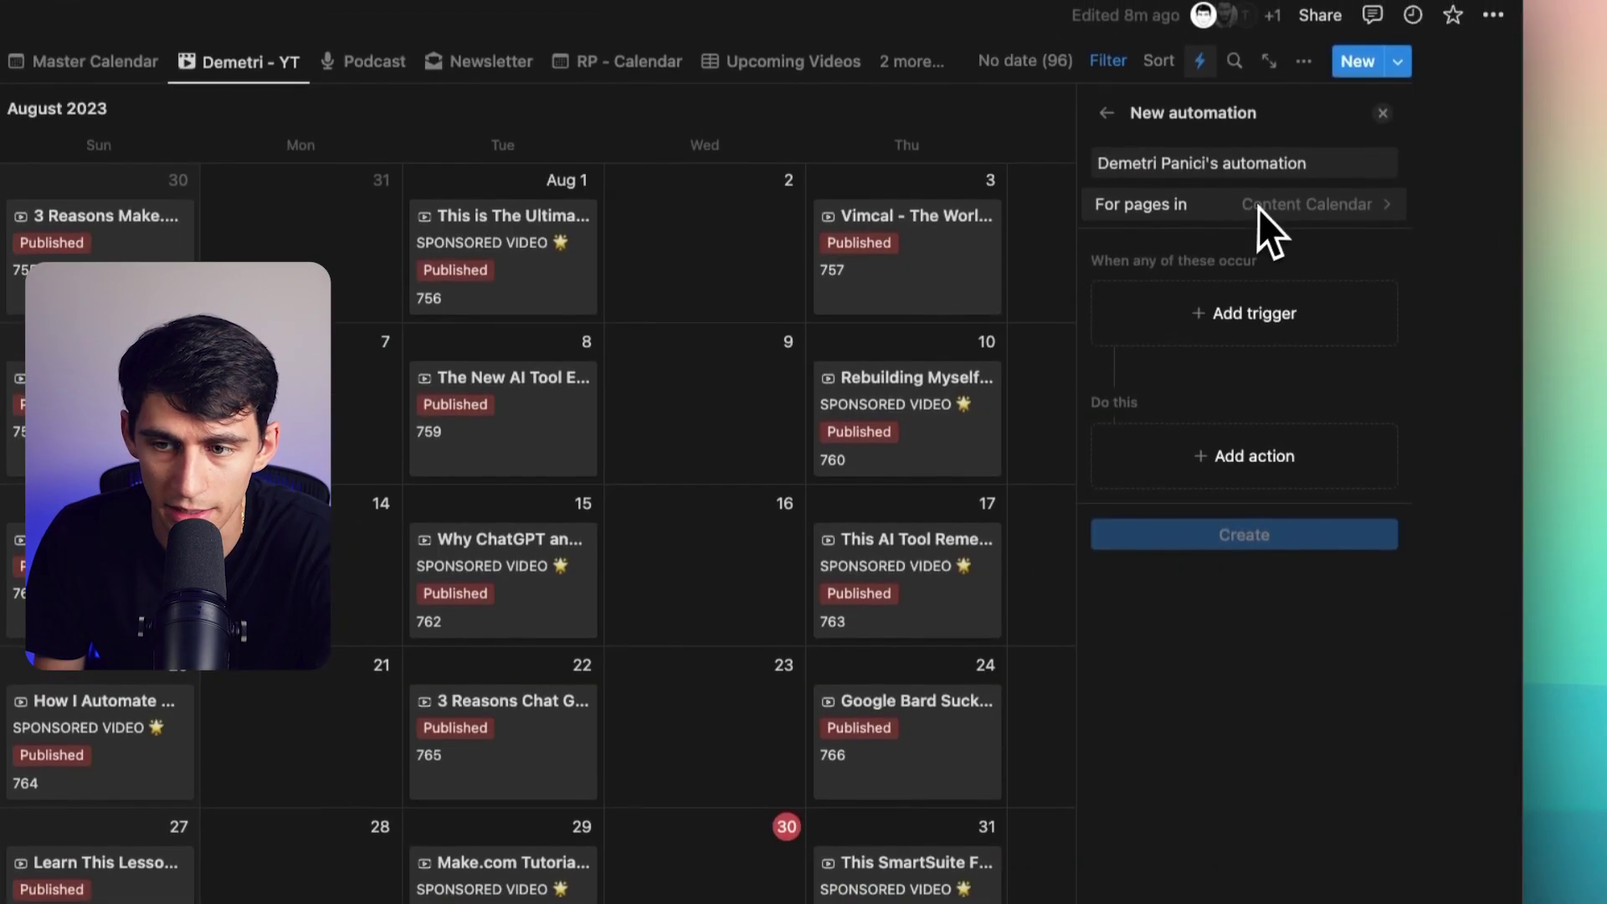
{"action": "left_click", "coordinate": [1258, 318]}
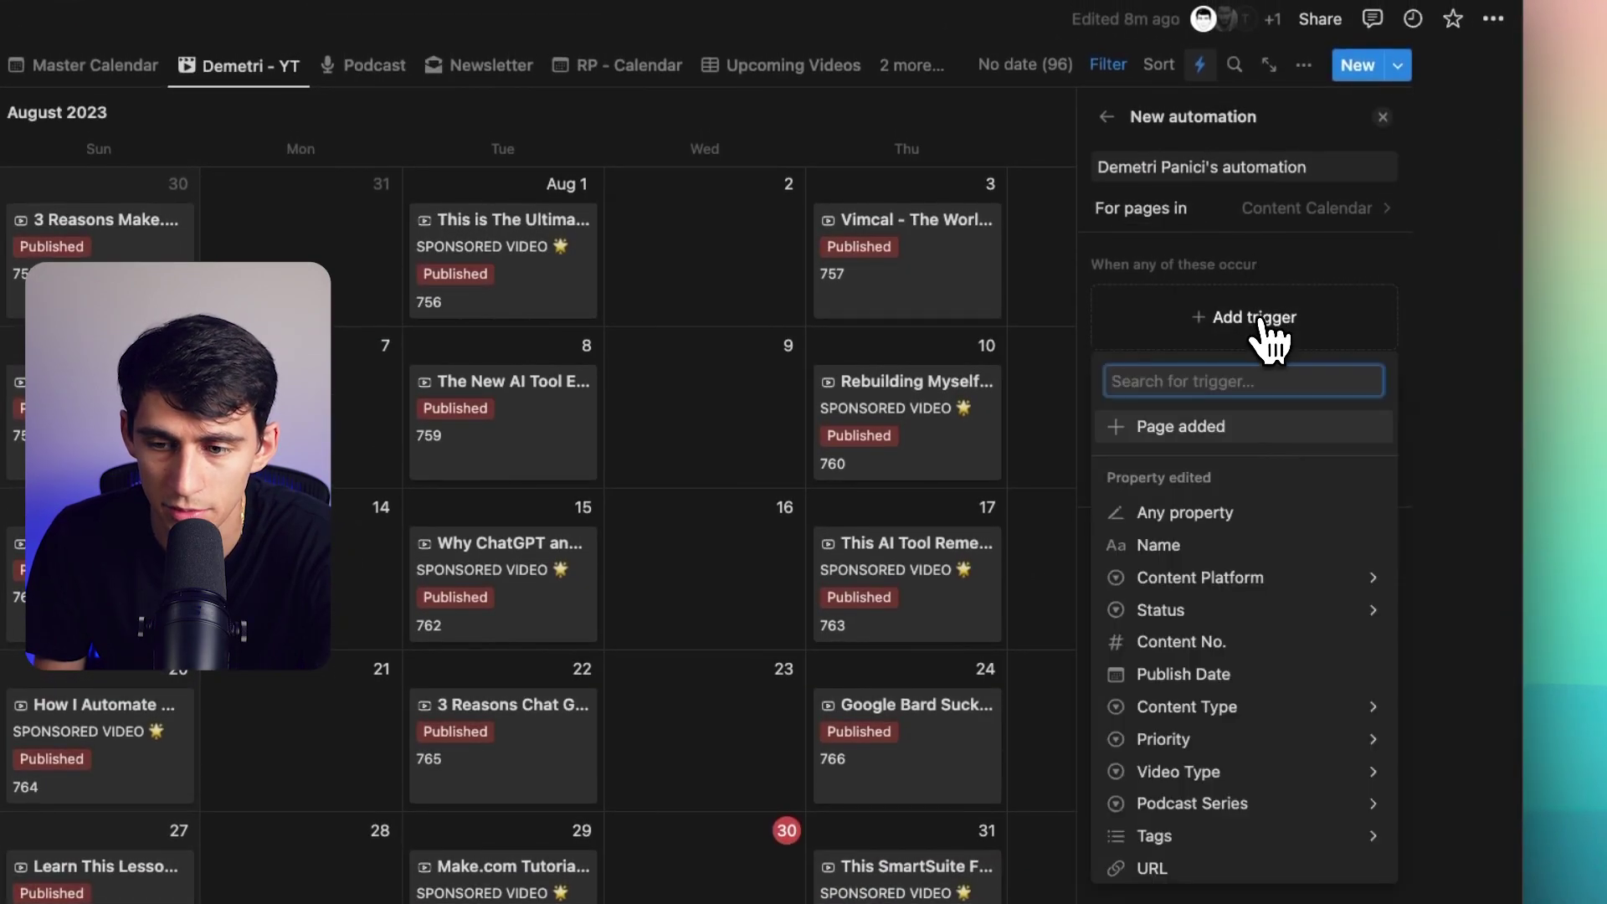
{"action": "left_click", "coordinate": [1247, 427]}
Add an Edit pages in Content Calendar action setting Self Relation Filter to This page
{"action": "left_click", "coordinate": [1222, 460]}
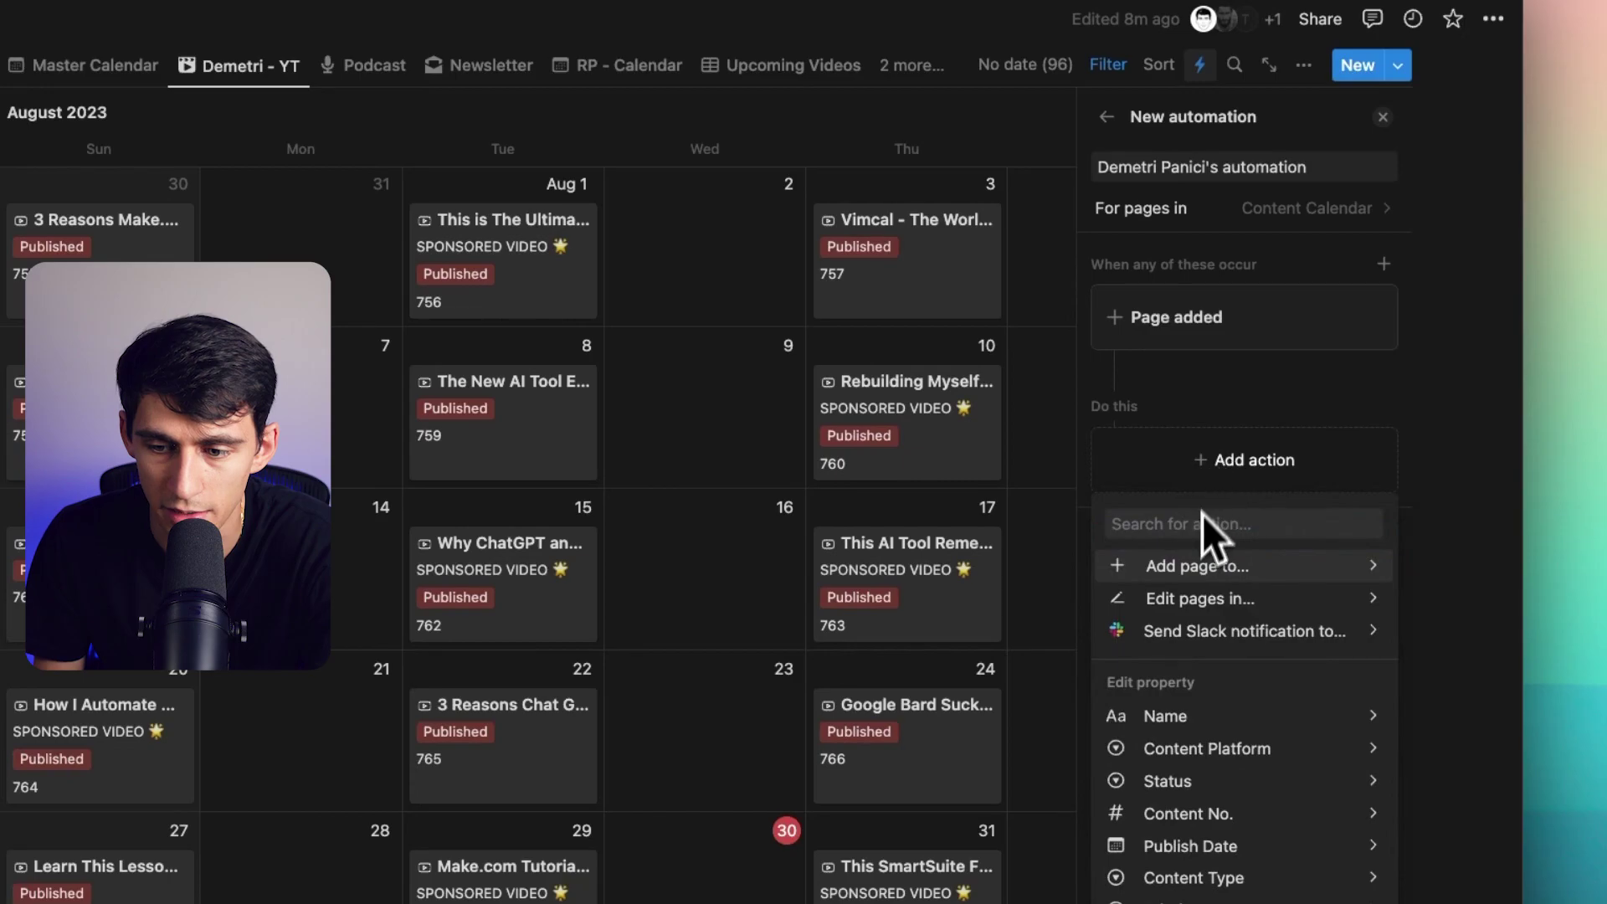
{"action": "left_click", "coordinate": [1206, 598]}
{"action": "left_click", "coordinate": [1223, 637]}
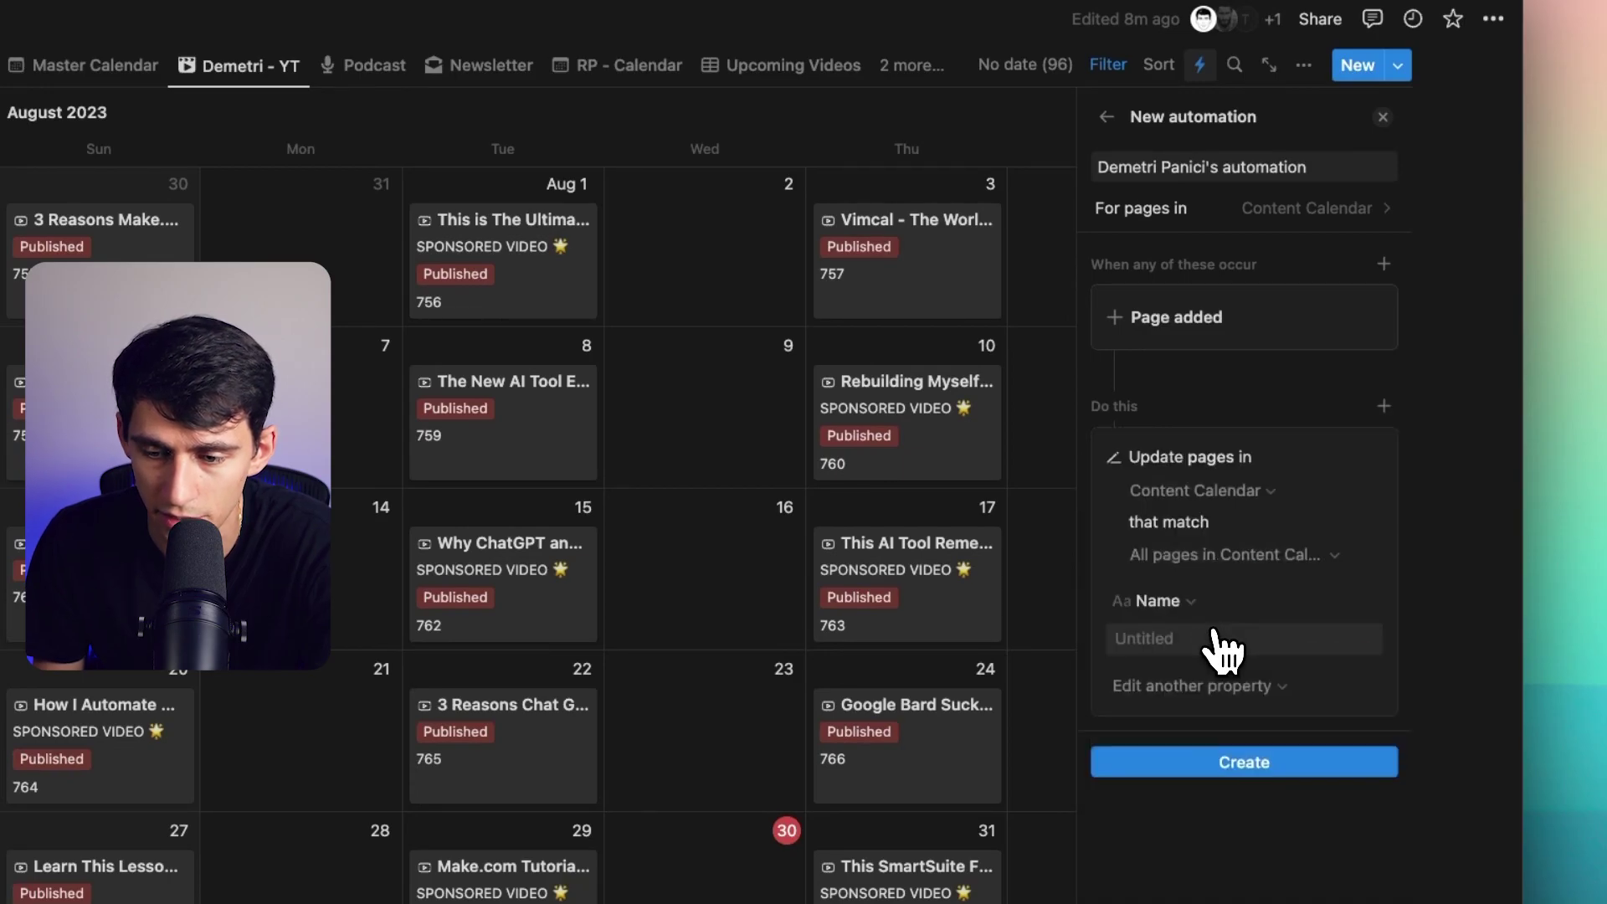
{"action": "left_click", "coordinate": [1248, 743]}
{"action": "type", "text": "self"}
{"action": "left_click", "coordinate": [1130, 707]}
{"action": "left_click", "coordinate": [1168, 649]}
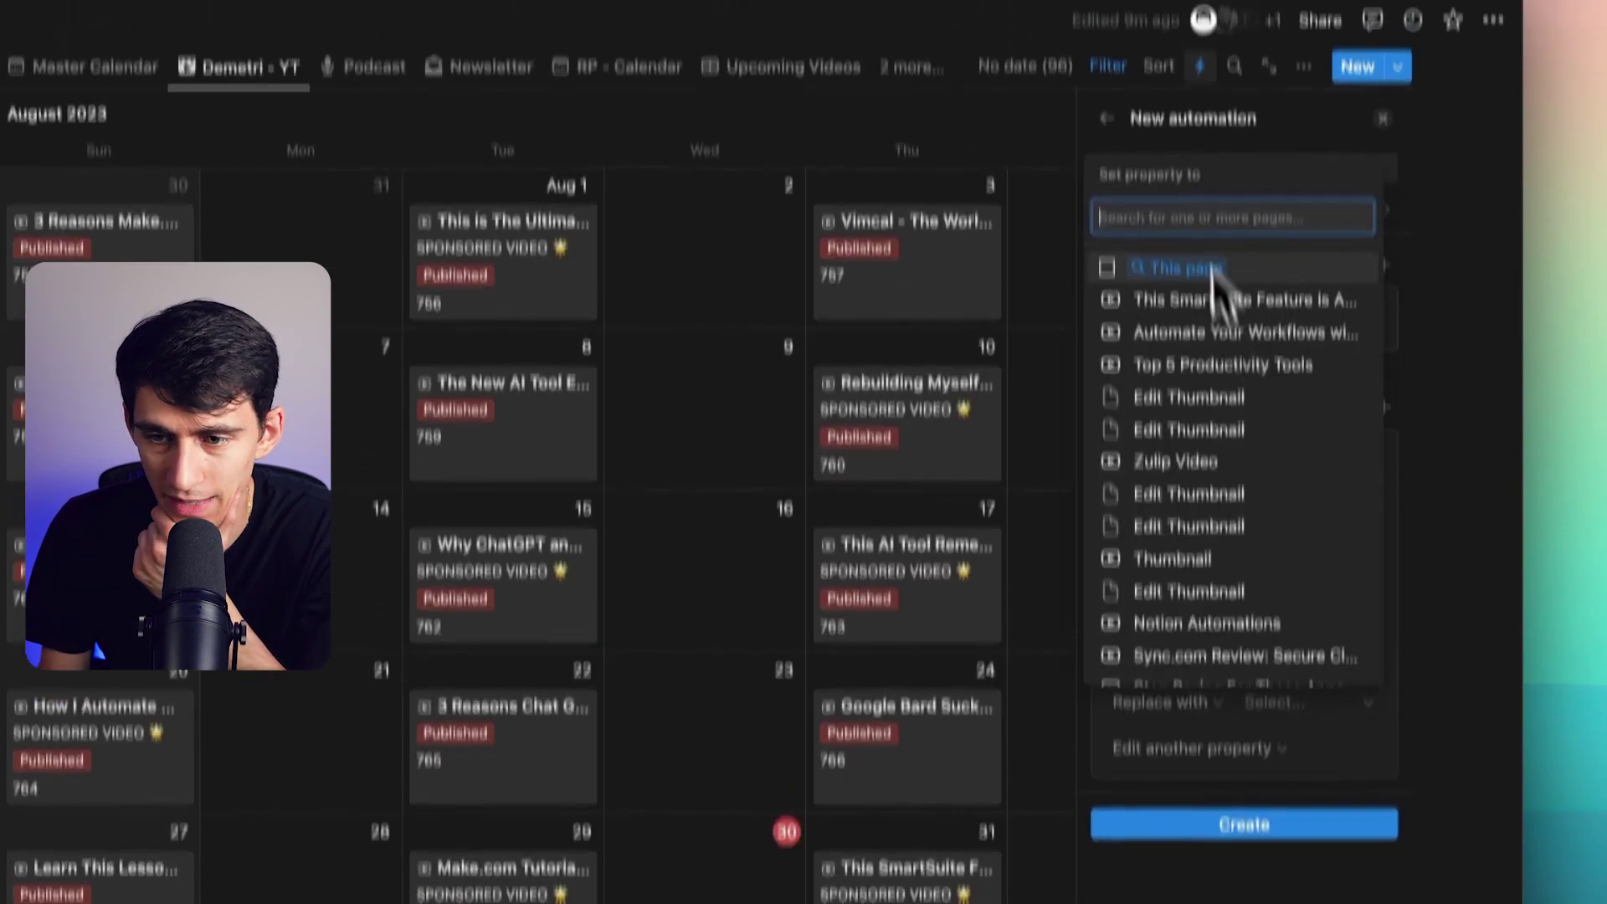
{"action": "left_click", "coordinate": [1189, 379]}
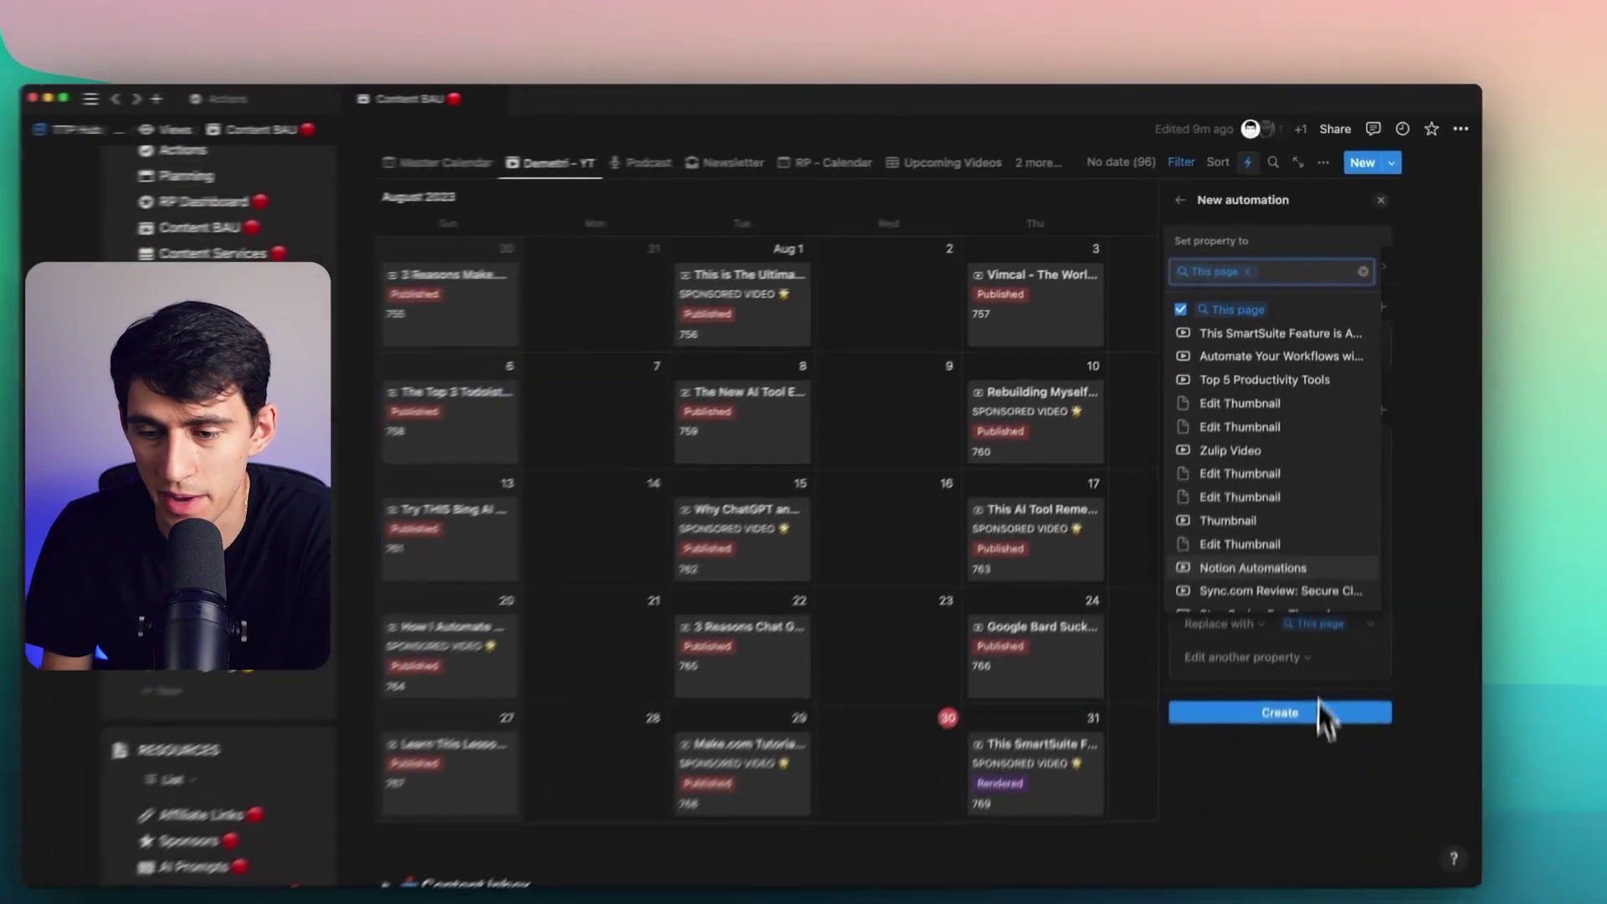
{"action": "left_click", "coordinate": [1327, 720]}
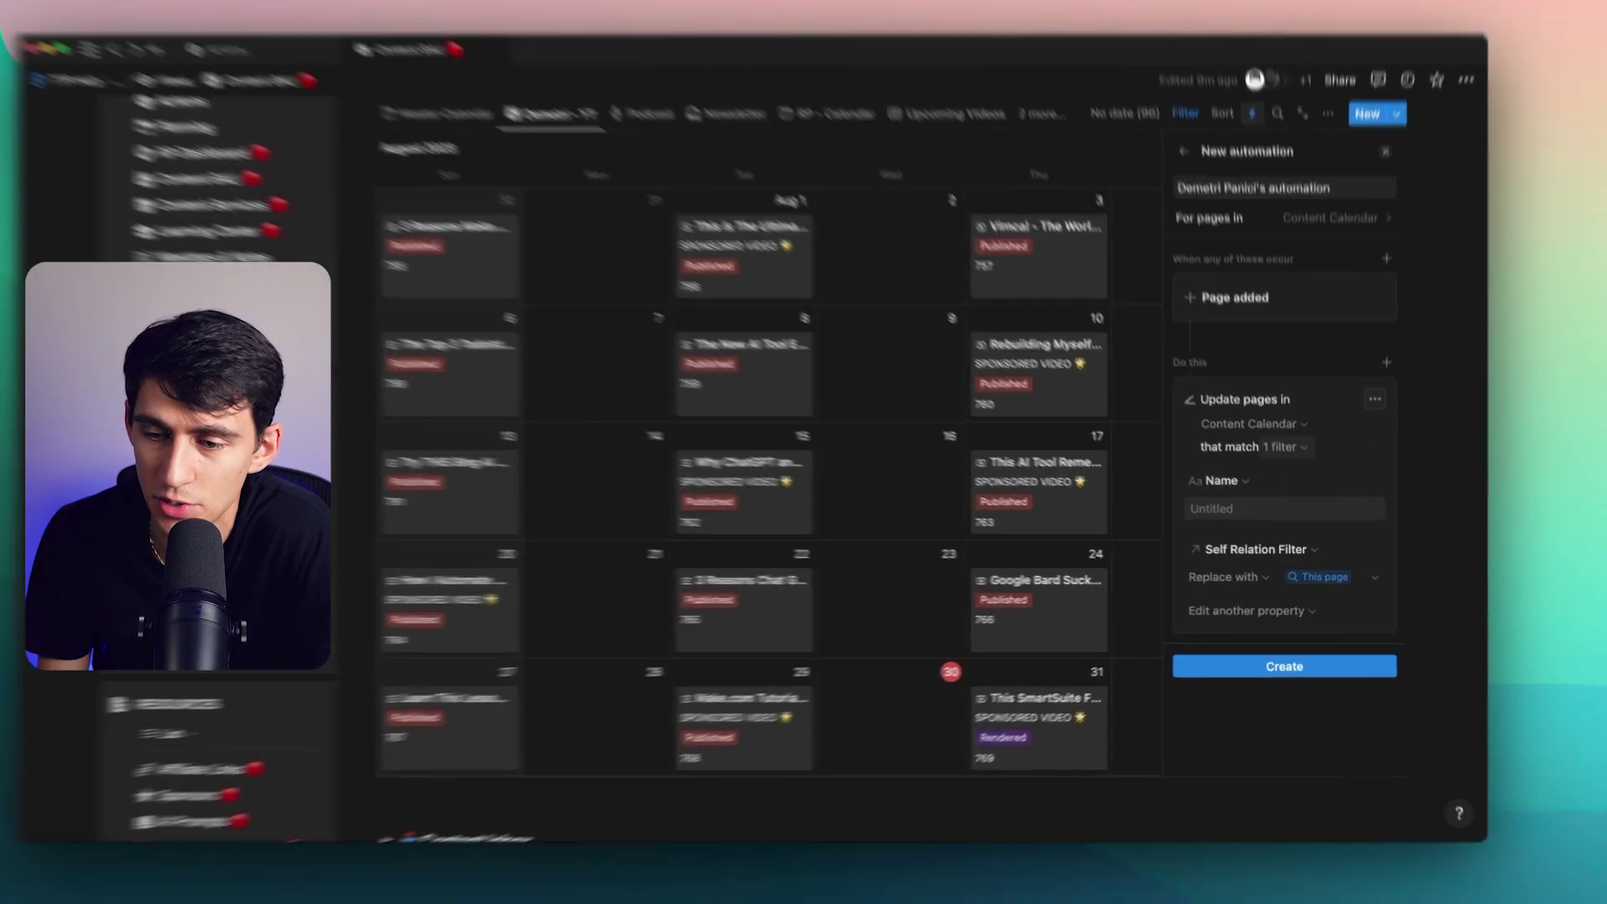
Filter the pages to update to Created time is on or after Today
{"action": "left_click", "coordinate": [1284, 460]}
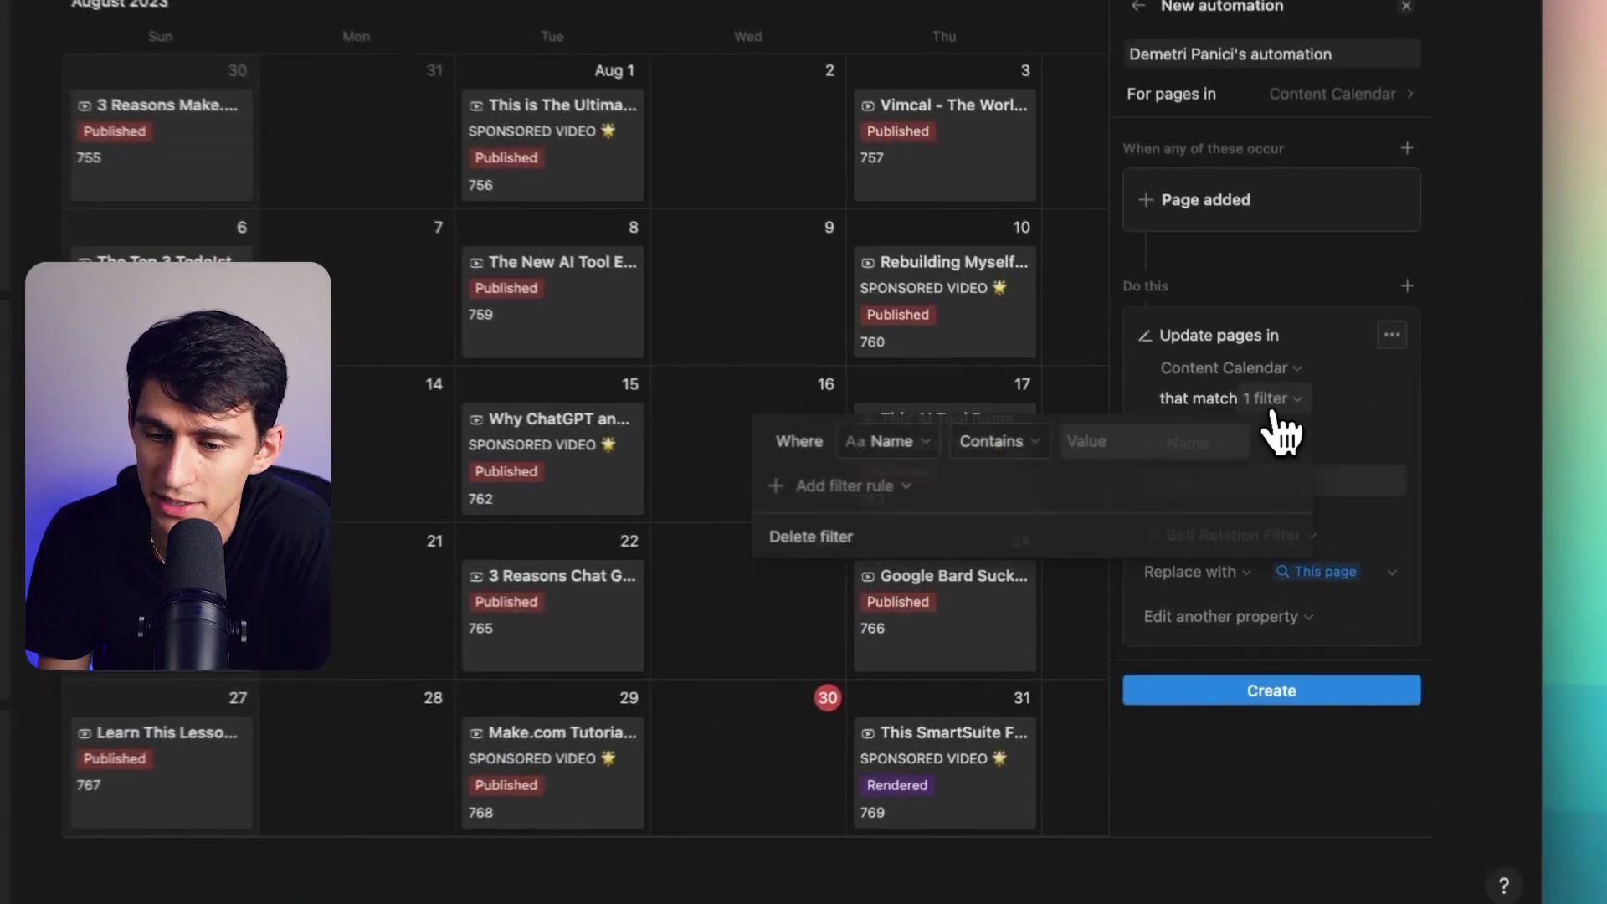
{"action": "left_click", "coordinate": [875, 437]}
{"action": "type", "text": "c"}
{"action": "left_click", "coordinate": [875, 467]}
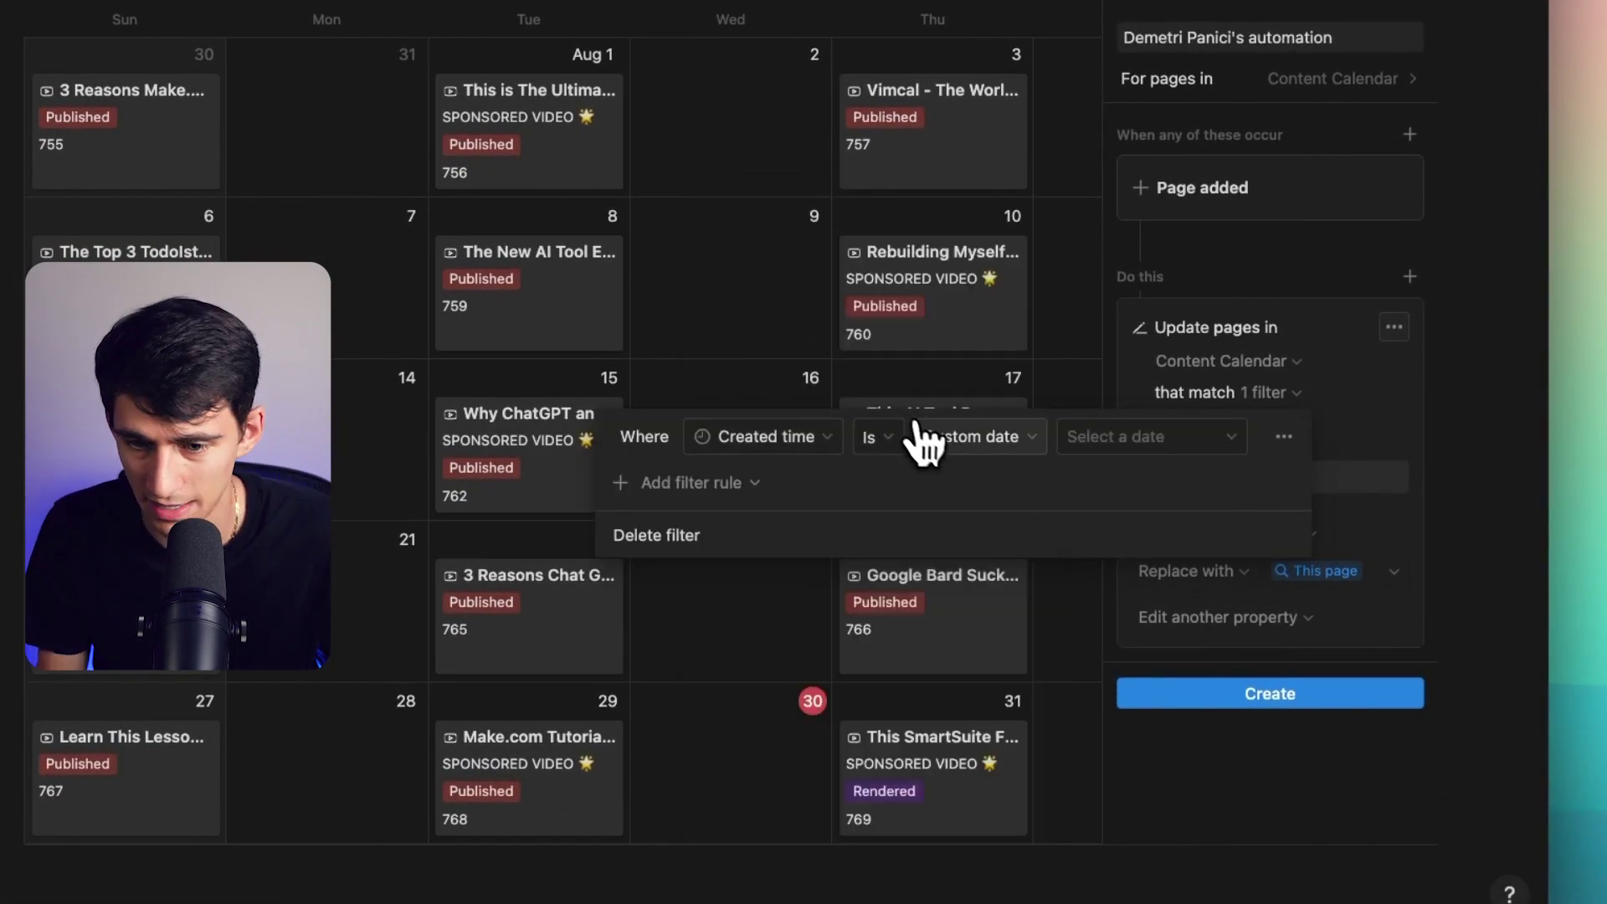
{"action": "left_click", "coordinate": [900, 440]}
{"action": "left_click", "coordinate": [894, 478]}
{"action": "left_click", "coordinate": [1130, 437]}
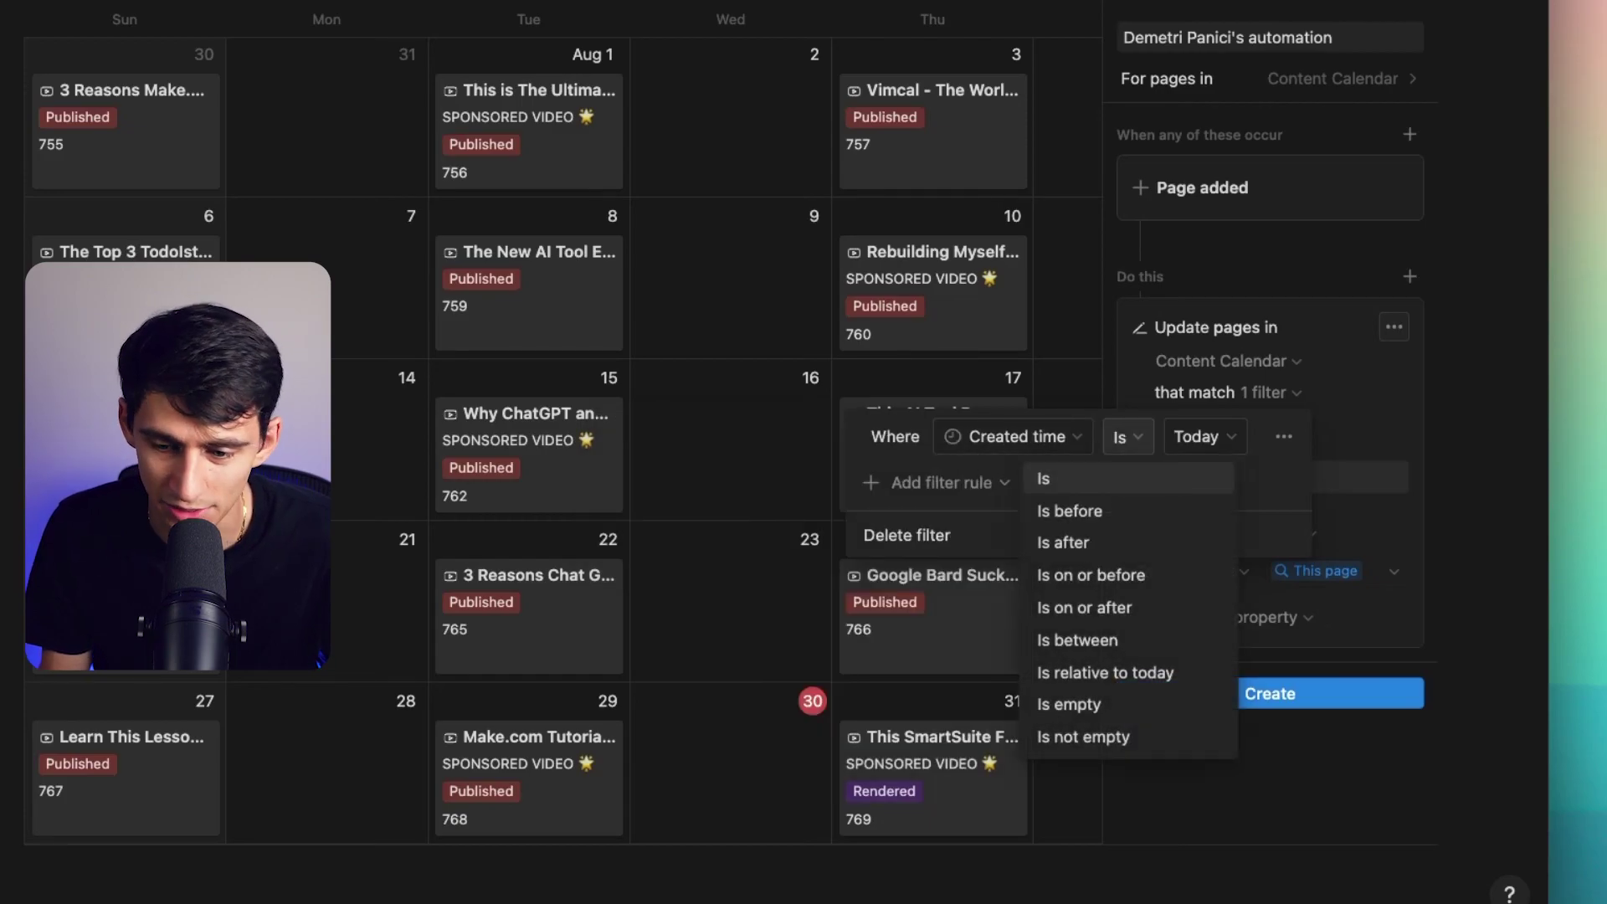
{"action": "left_click", "coordinate": [1056, 574]}
{"action": "left_click", "coordinate": [1113, 437]}
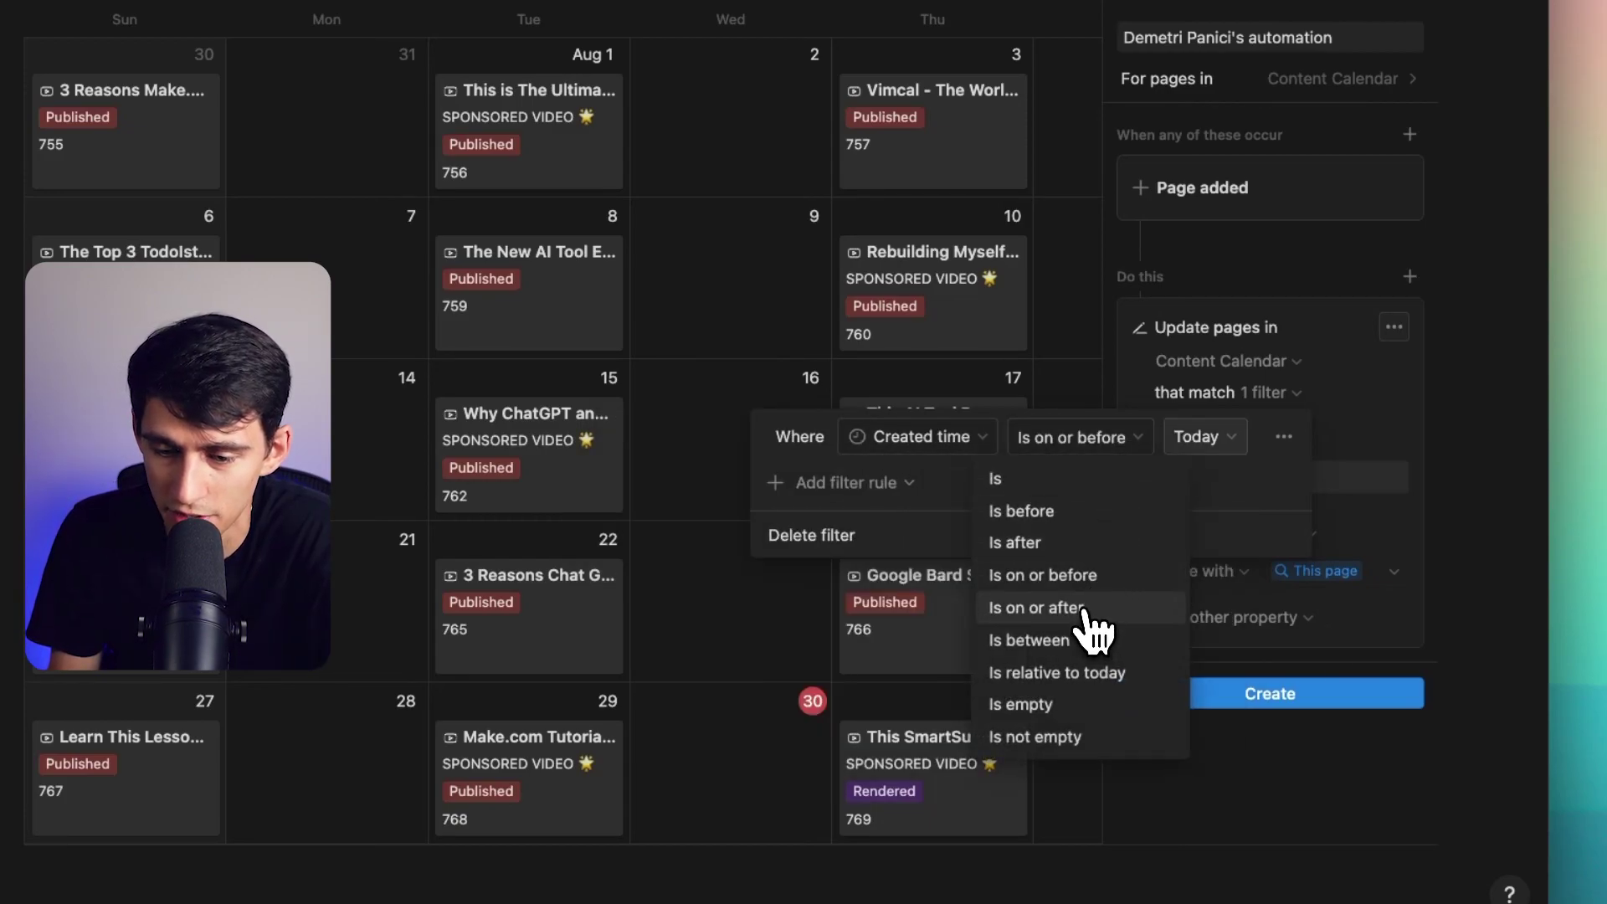
{"action": "left_click", "coordinate": [1038, 608]}
{"action": "left_click", "coordinate": [1199, 437]}
{"action": "left_click", "coordinate": [1204, 439]}
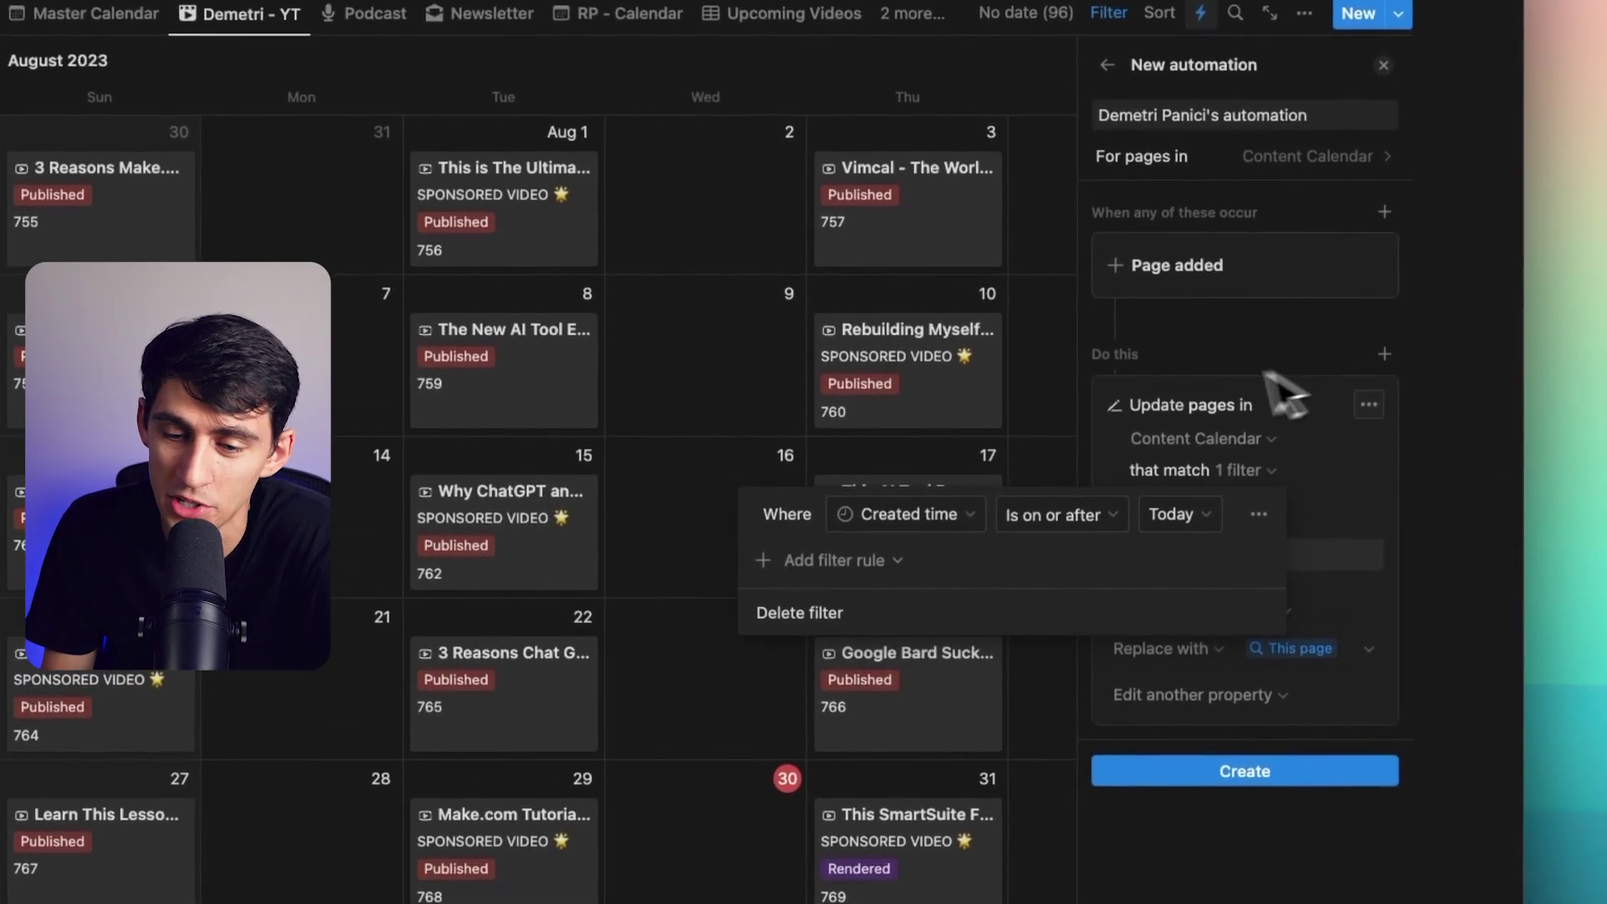
{"action": "left_click", "coordinate": [1262, 385]}
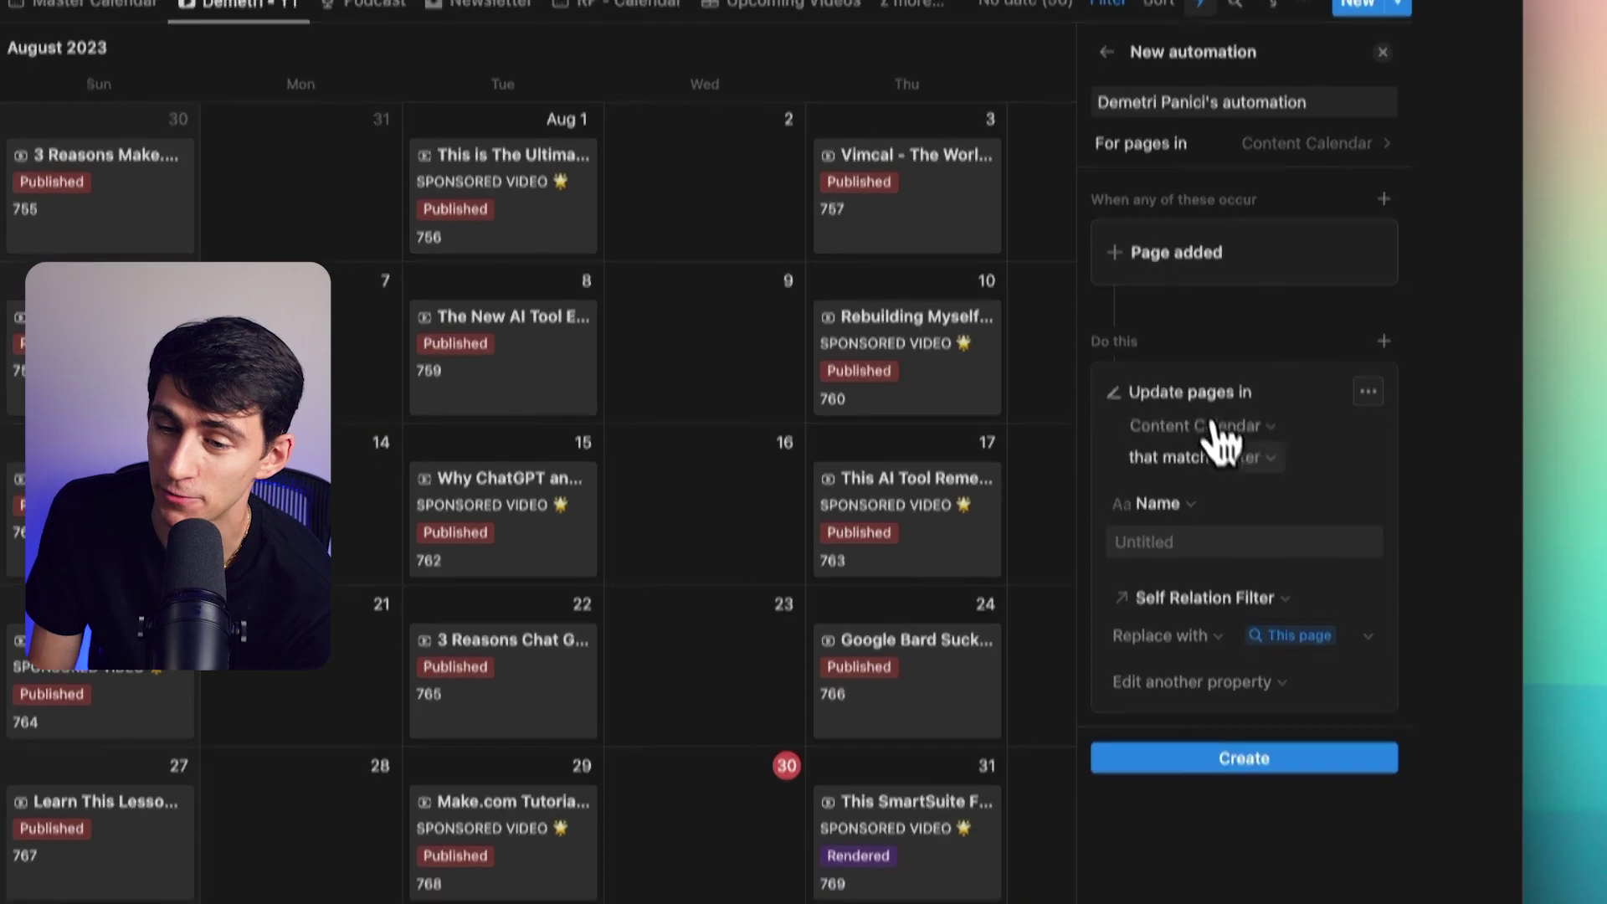
Remove the Name property edit from the update action
{"action": "scroll", "coordinate": [1228, 438], "scroll_direction": "down", "scroll_amount": 3}
{"action": "left_click", "coordinate": [1243, 343]}
{"action": "key", "text": "Escape"}
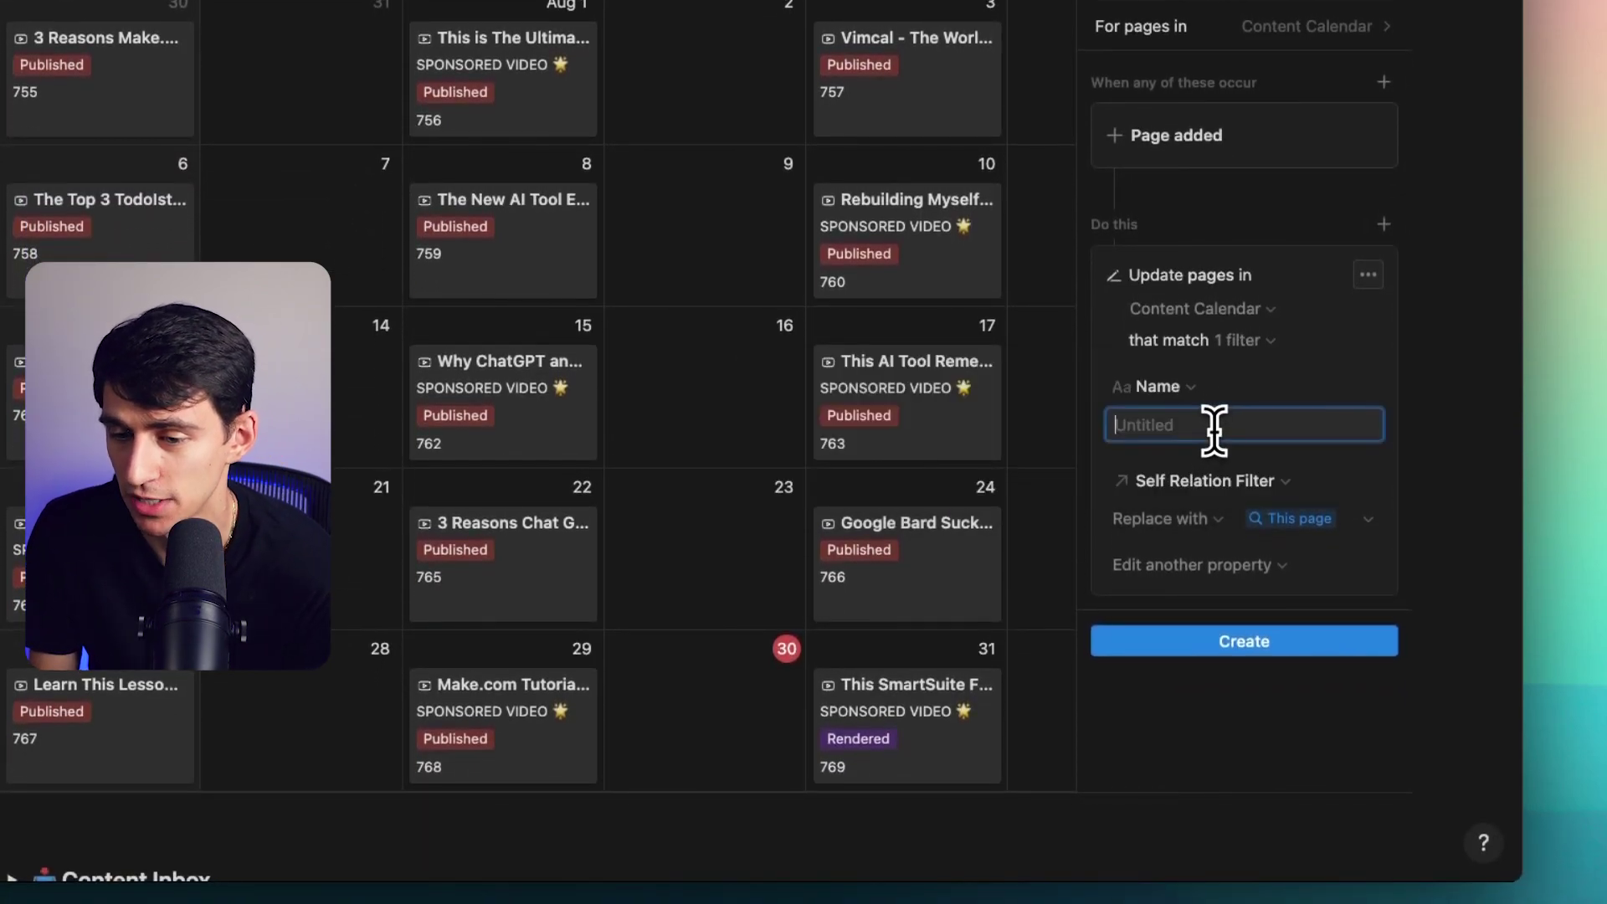
{"action": "left_click", "coordinate": [1193, 389]}
{"action": "key", "text": "Escape"}
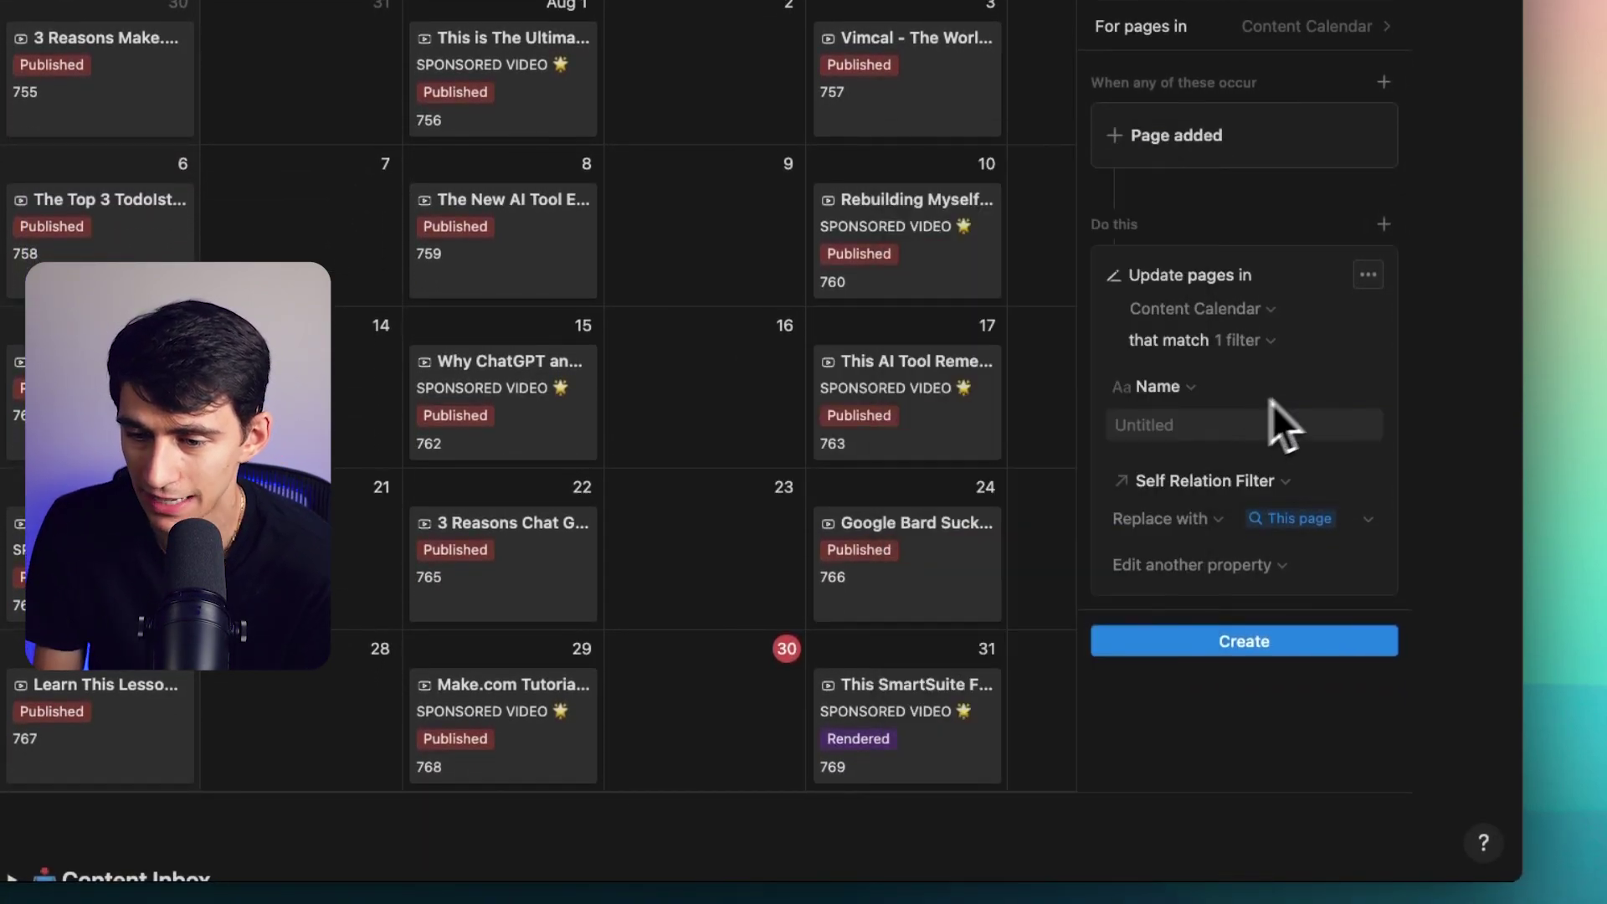
{"action": "left_click", "coordinate": [1329, 387]}
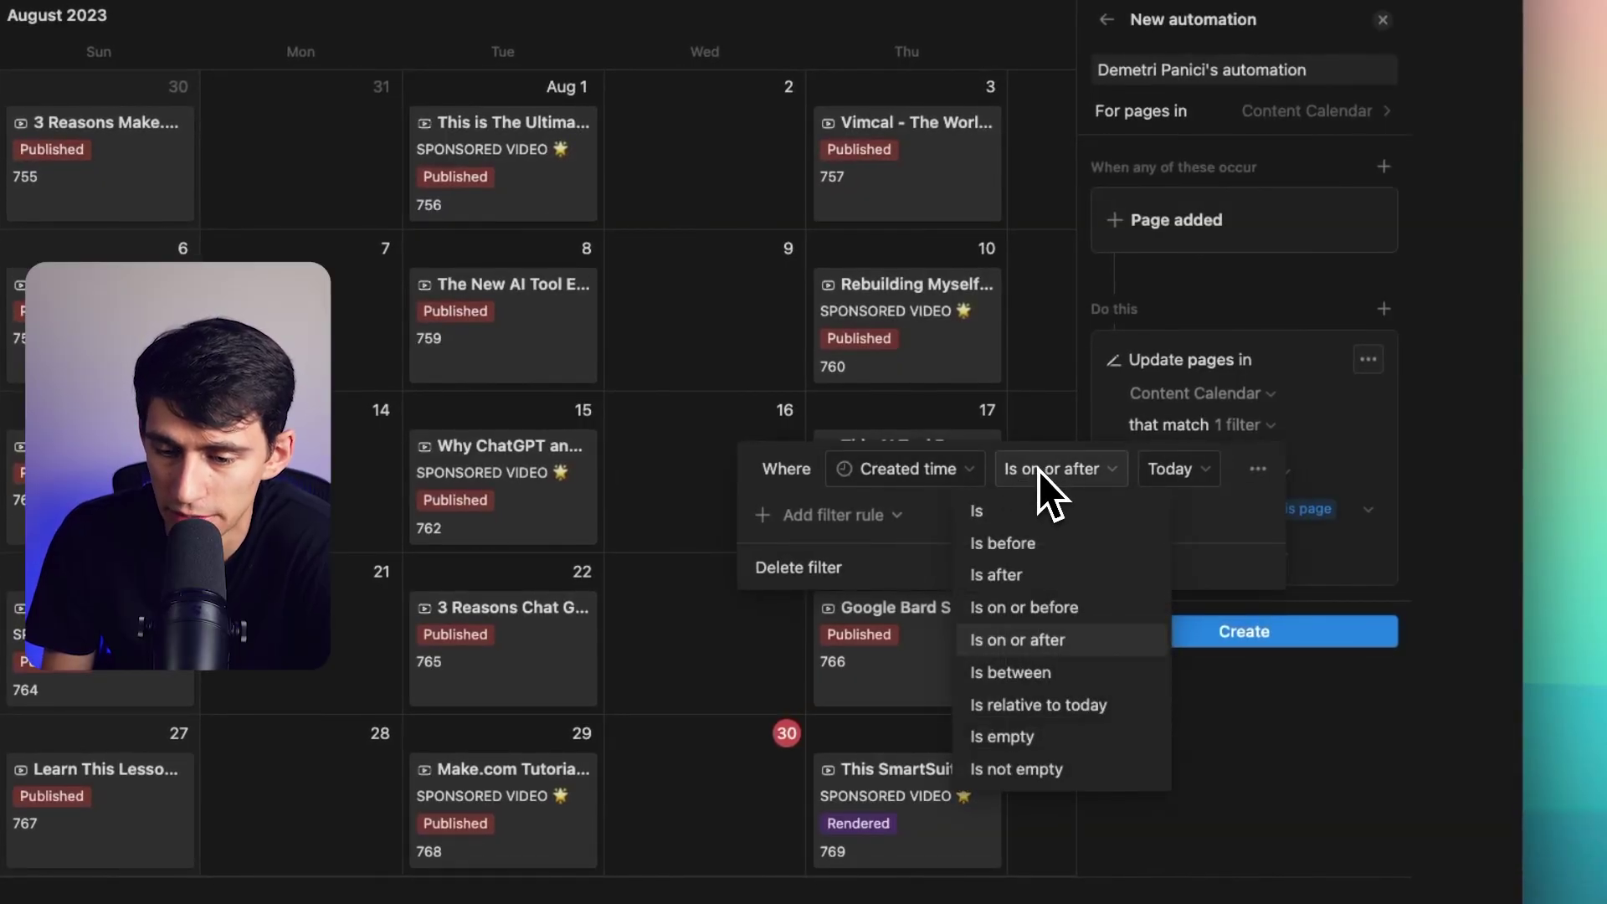
{"action": "left_click", "coordinate": [1243, 385]}
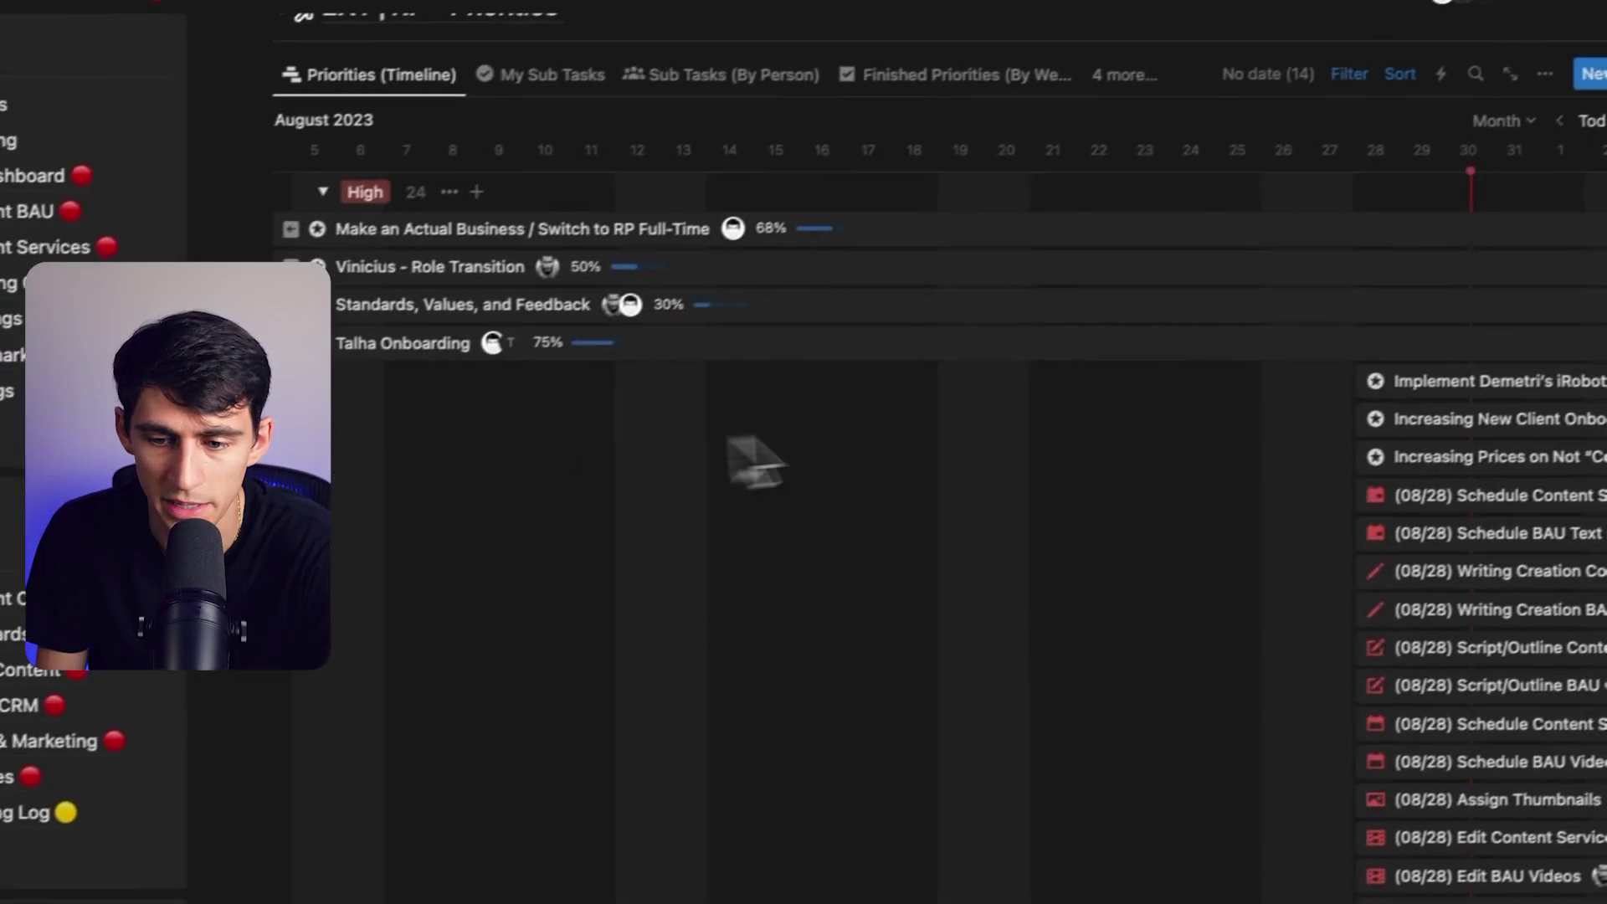
Jump the timeline to today and start an automation triggered when Status is Completed
{"action": "left_click", "coordinate": [1590, 120]}
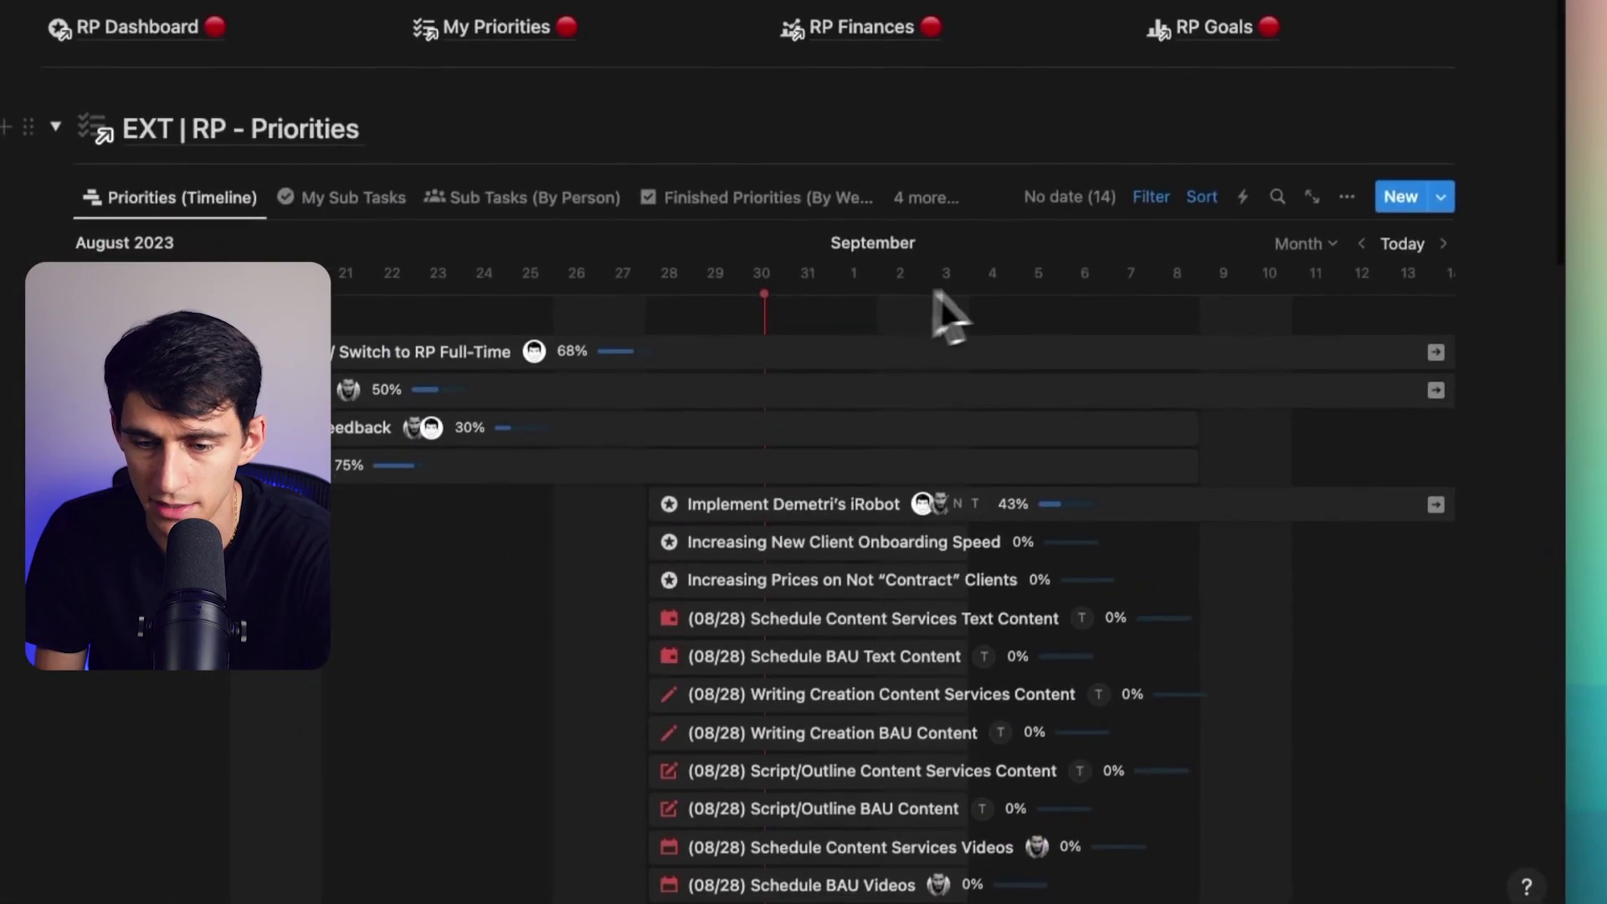
{"action": "left_click", "coordinate": [1243, 197]}
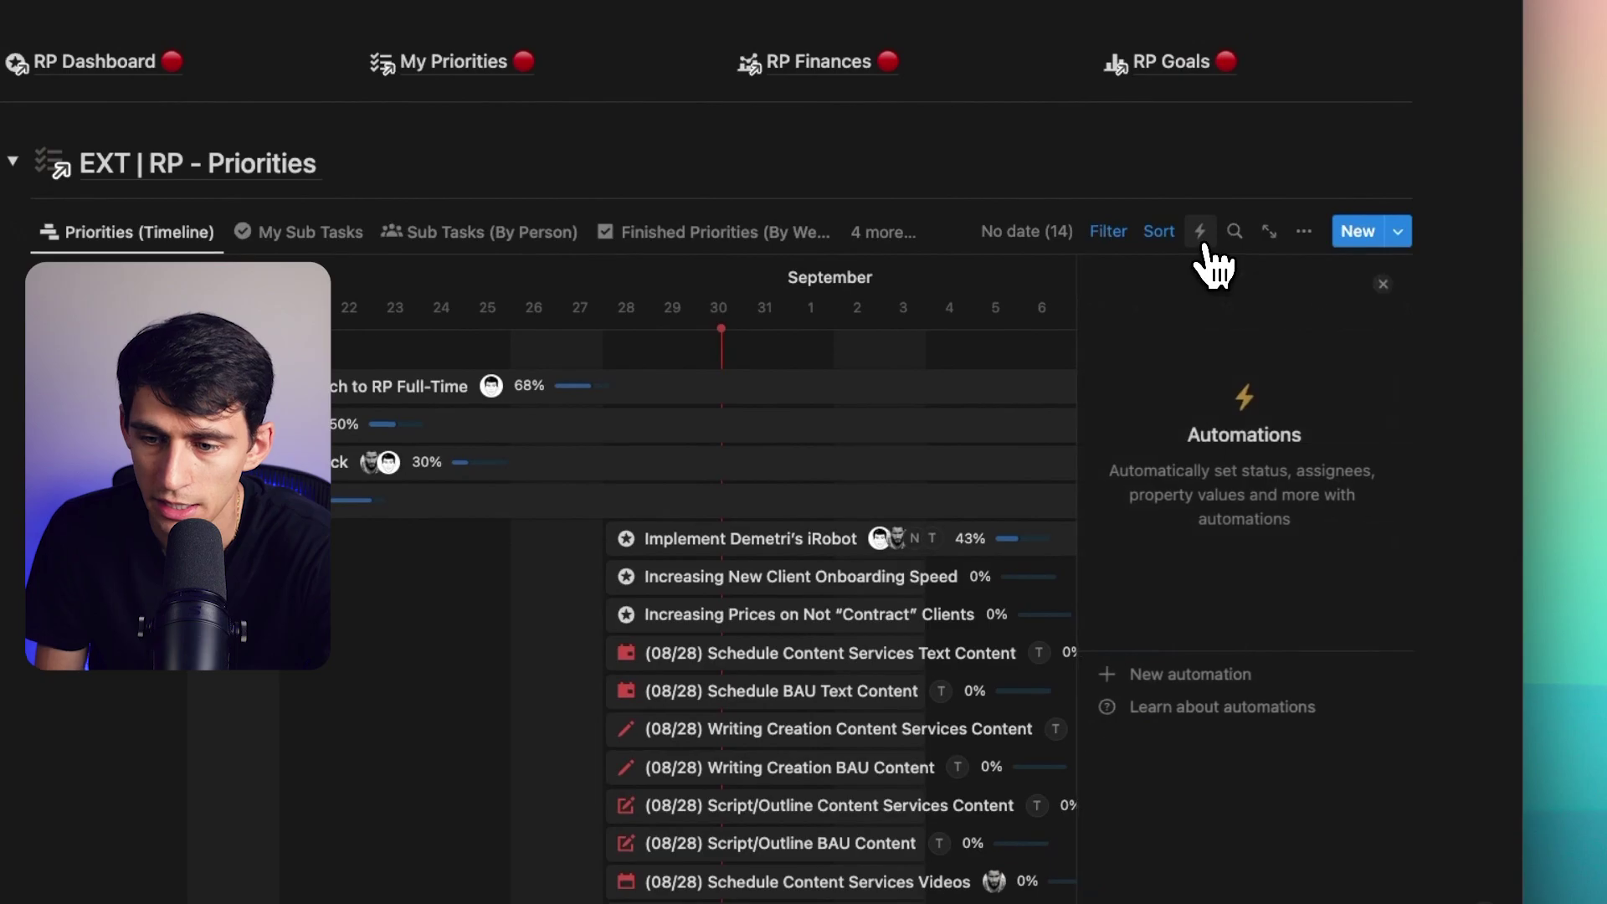
{"action": "left_click", "coordinate": [1239, 675]}
{"action": "left_click", "coordinate": [1247, 486]}
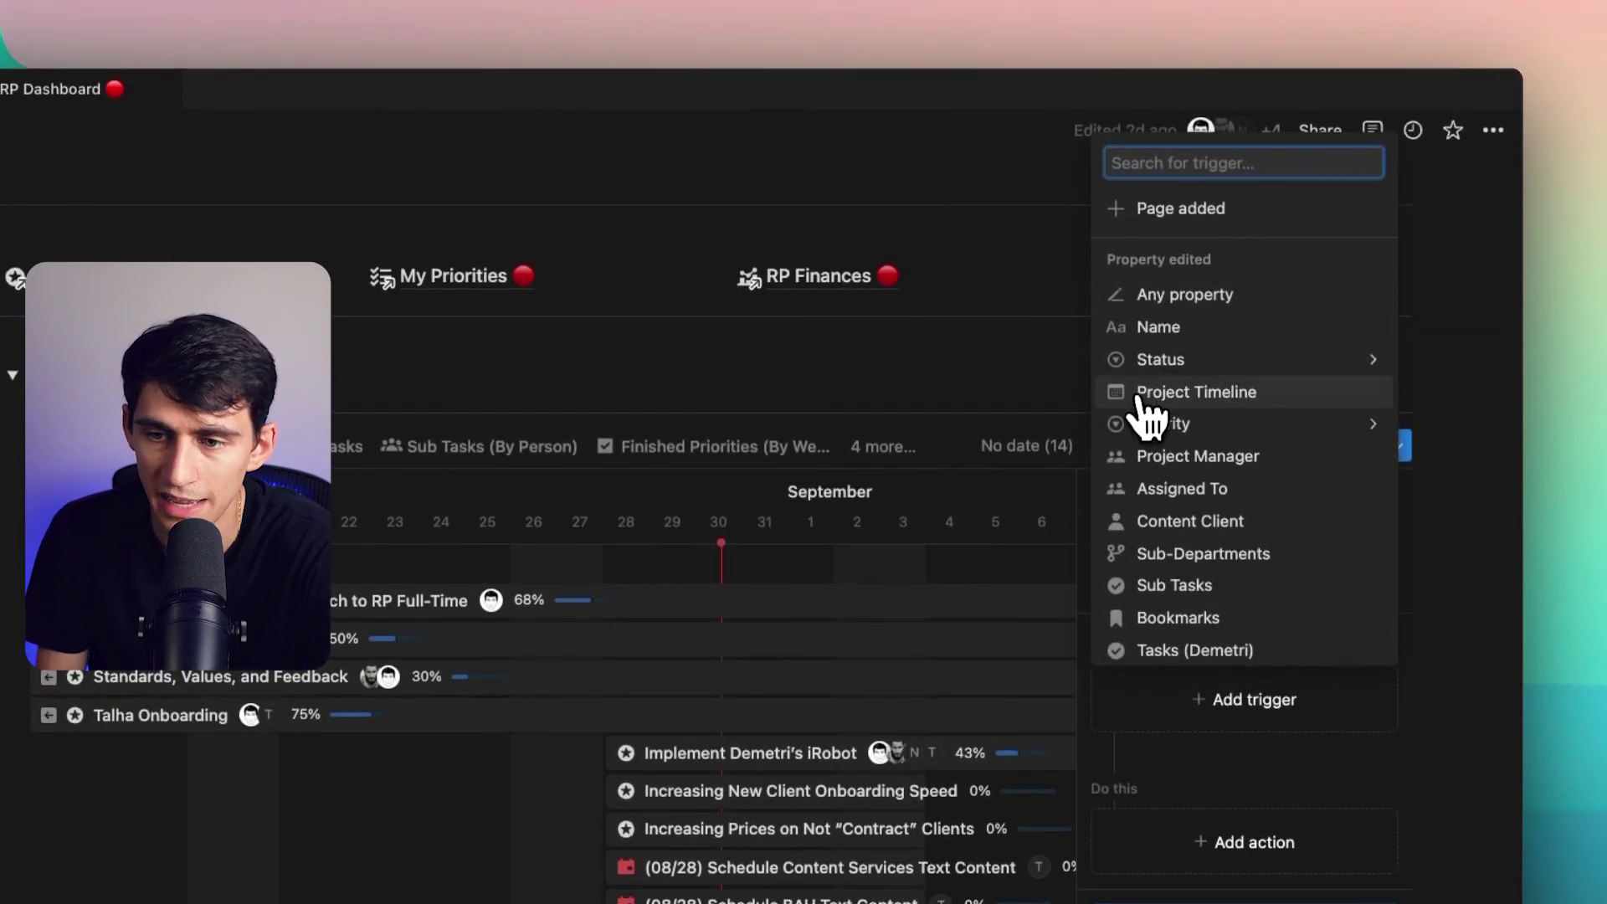
{"action": "left_click", "coordinate": [1152, 379]}
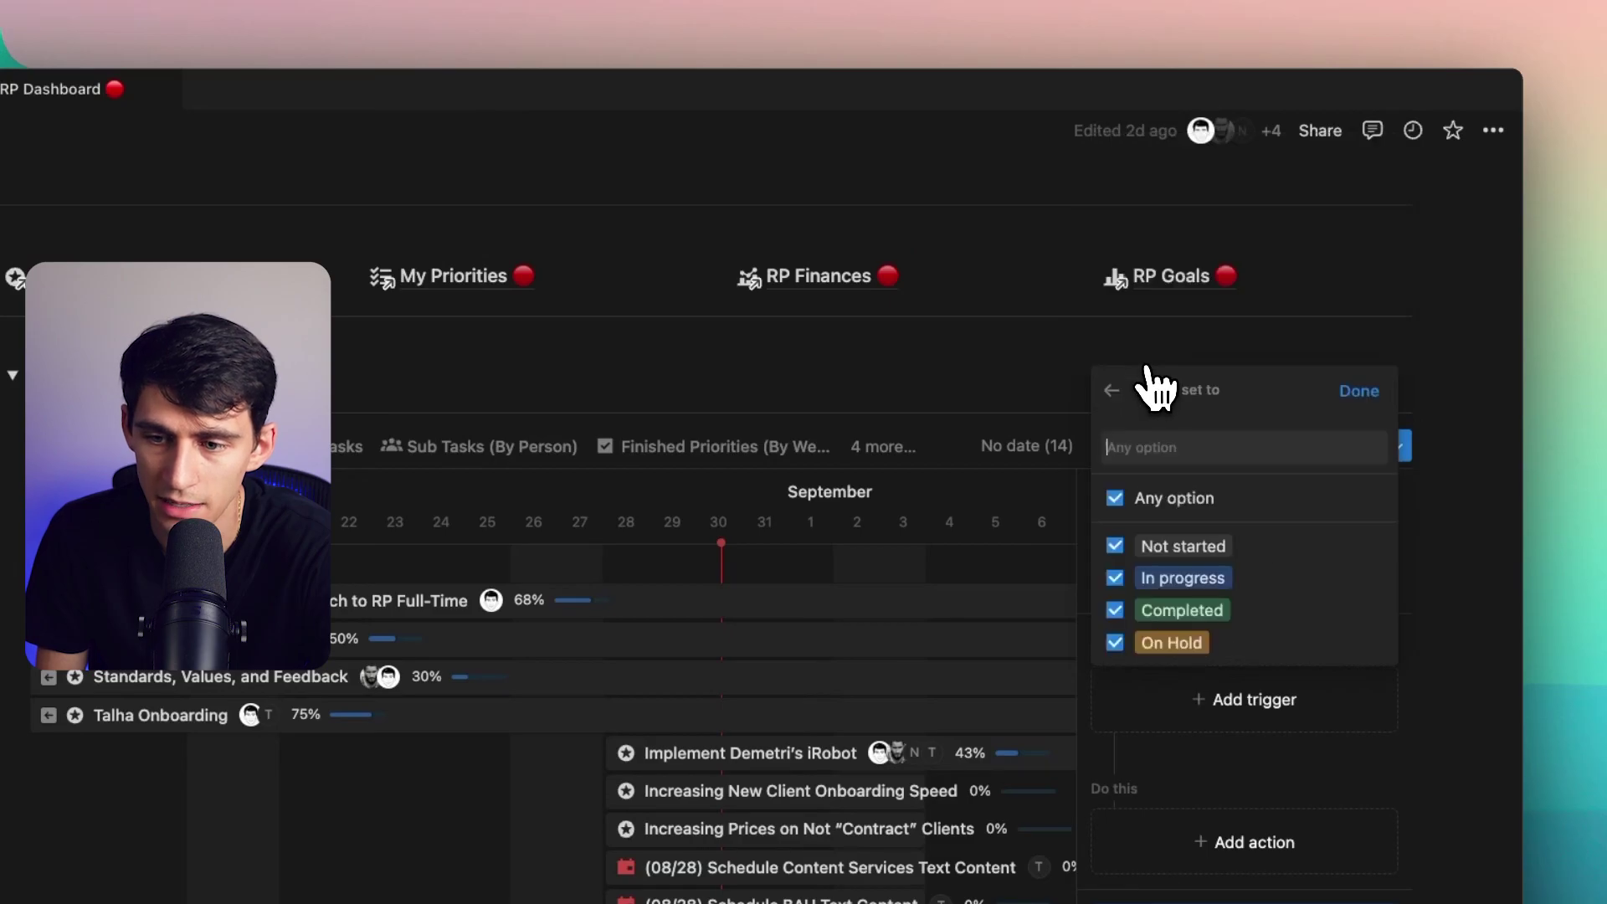
{"action": "left_click", "coordinate": [1130, 502]}
{"action": "left_click", "coordinate": [1152, 609]}
{"action": "left_click", "coordinate": [1359, 391]}
Limit the automation to Priorities (Timeline) pages and choose an Add page action
{"action": "left_click", "coordinate": [1254, 842]}
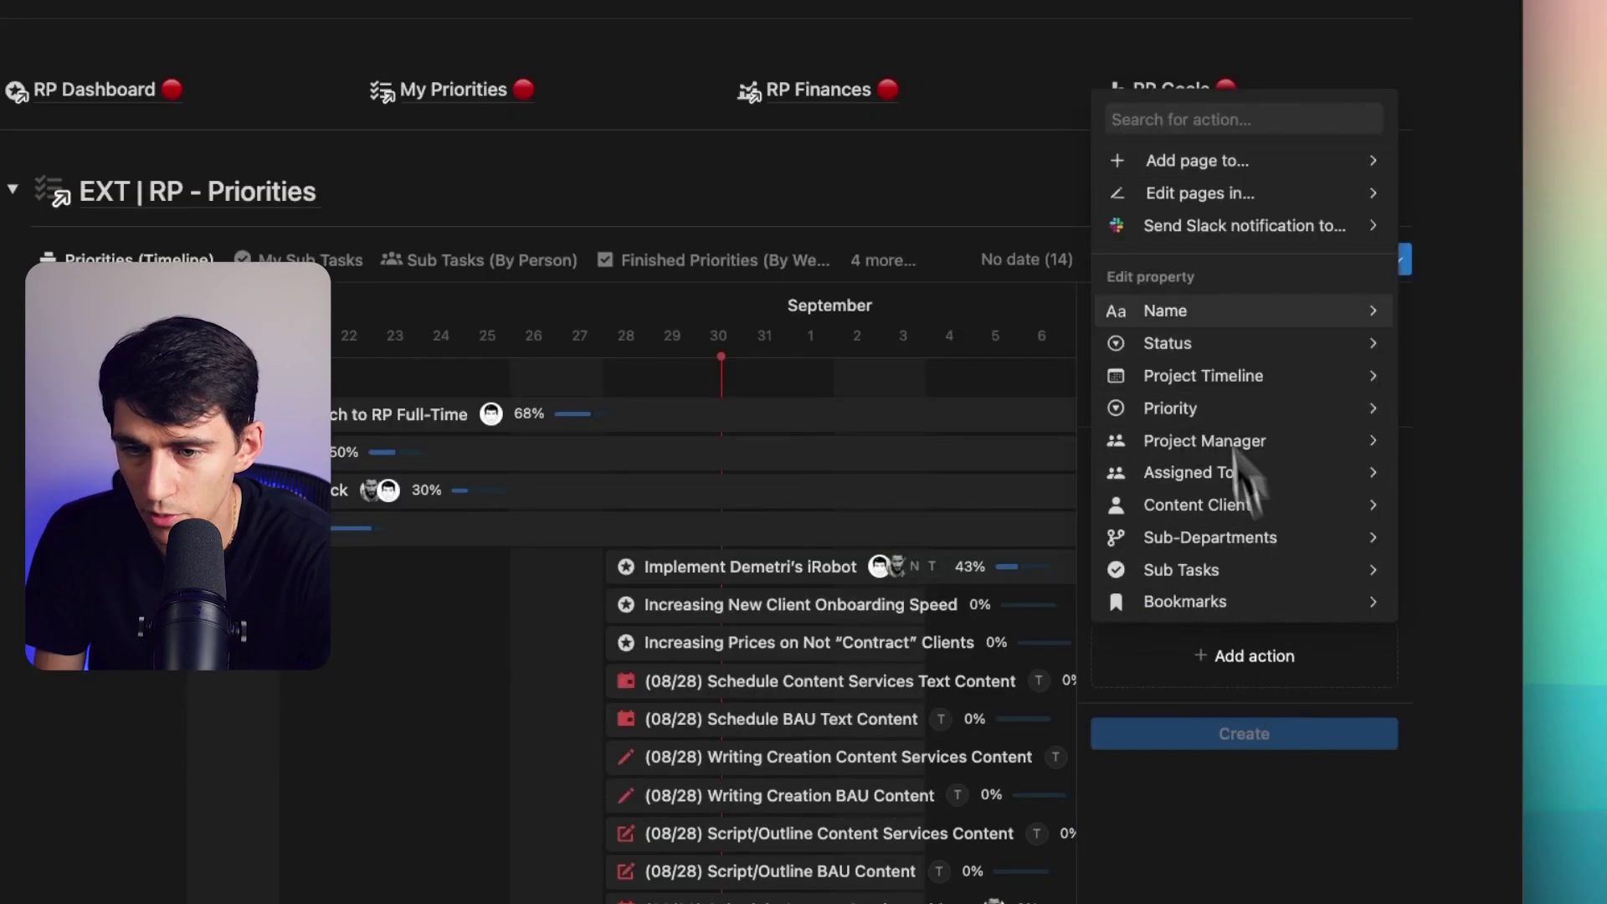
{"action": "key", "text": "Escape"}
{"action": "left_click", "coordinate": [1315, 303]}
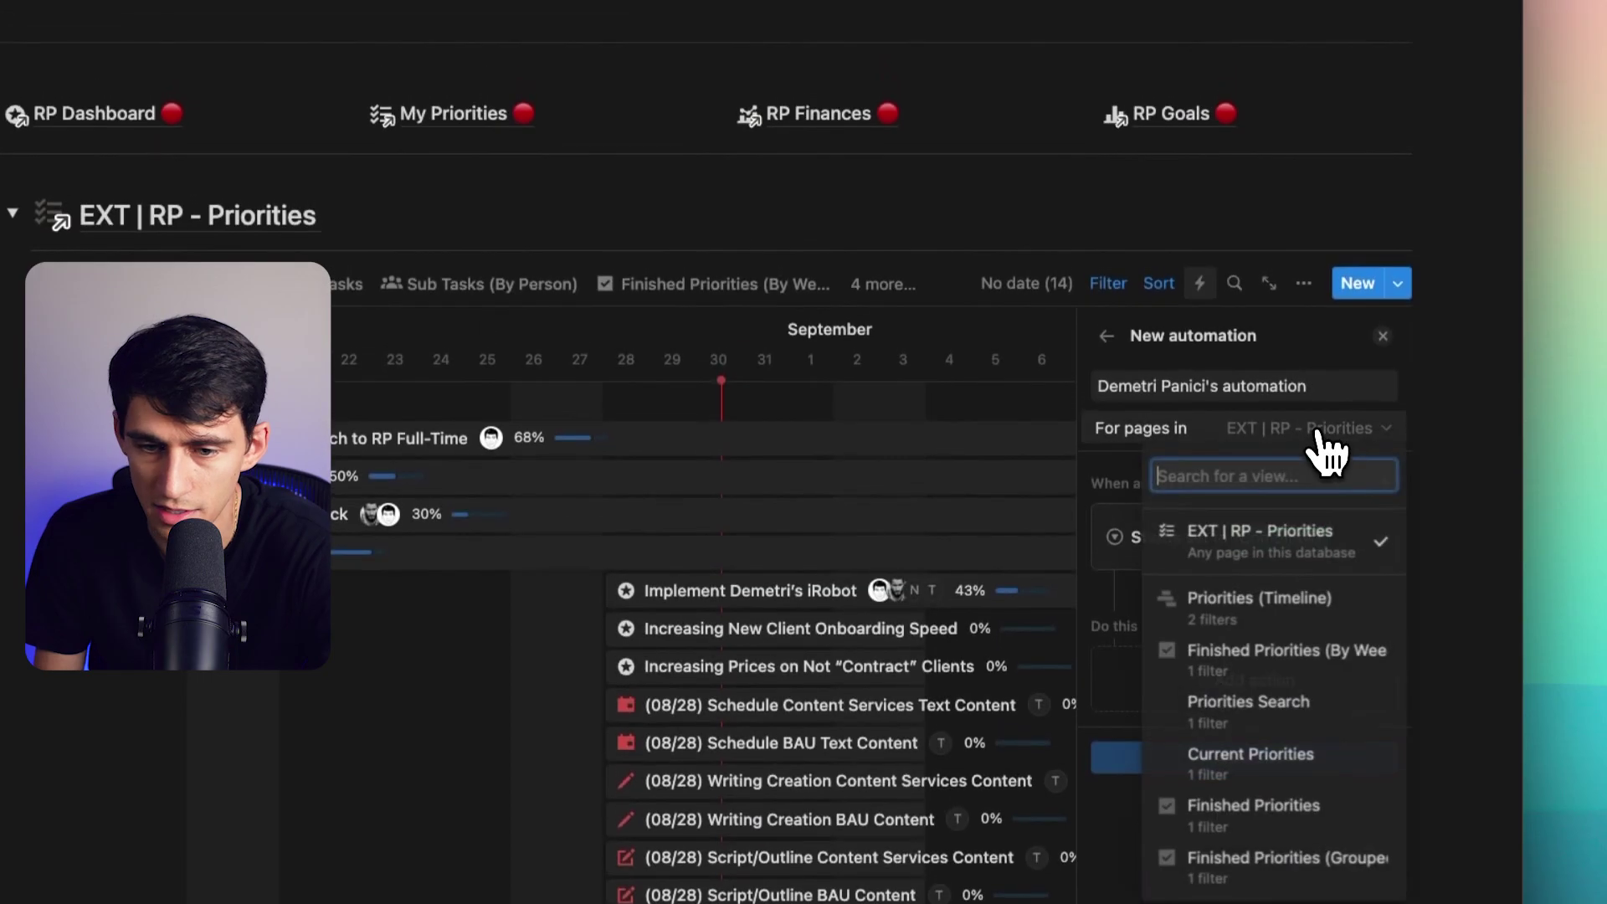
{"action": "left_click", "coordinate": [1302, 616]}
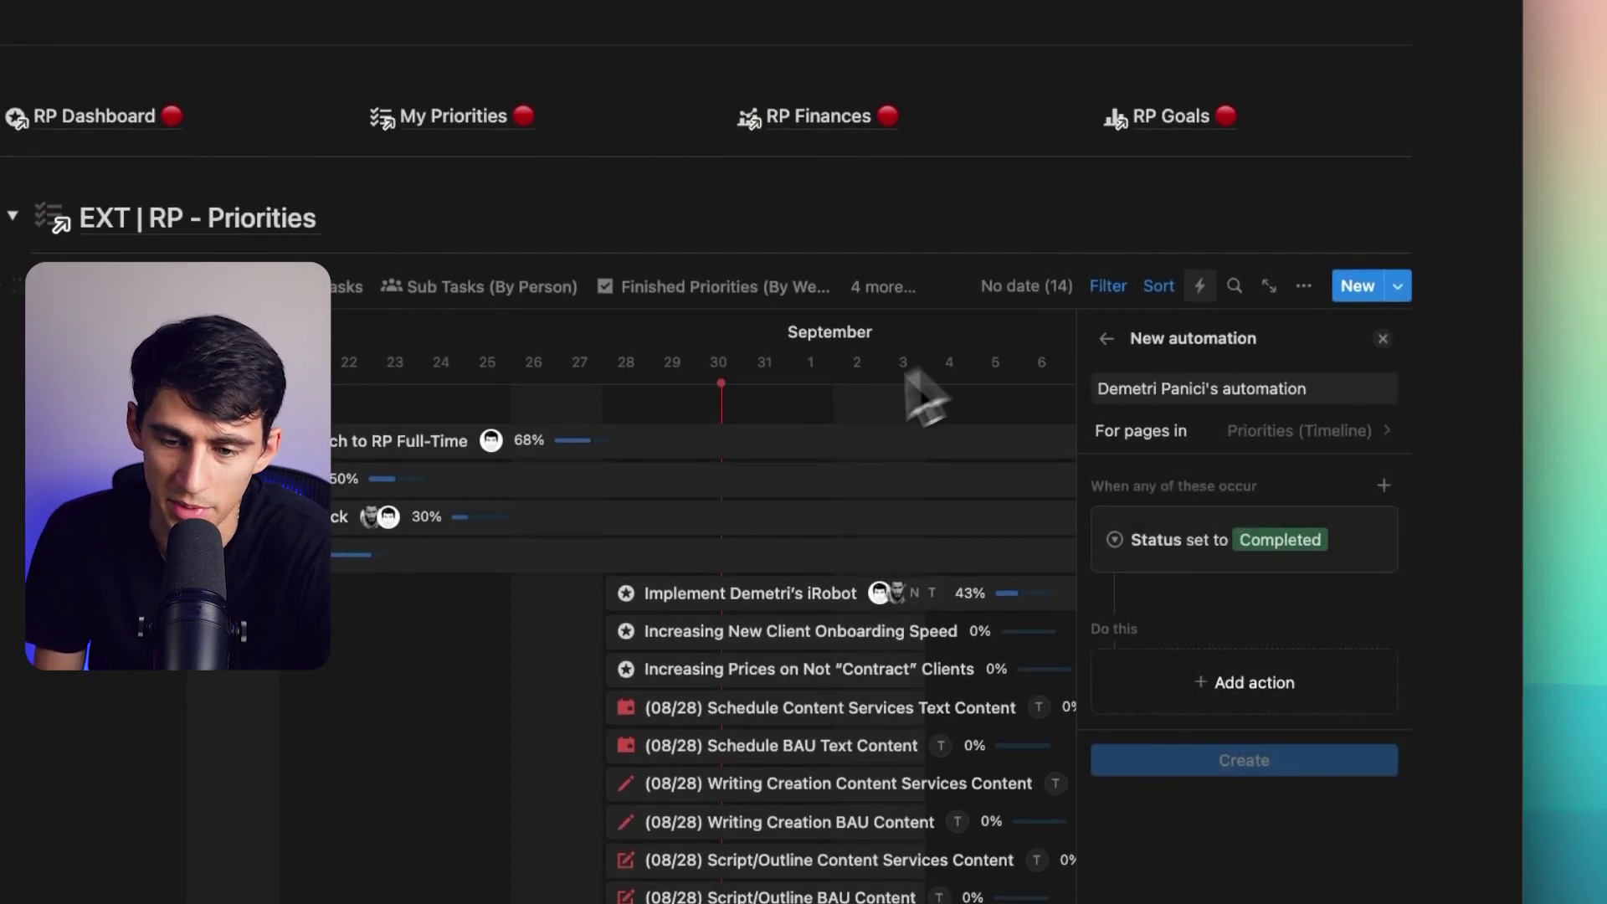
{"action": "left_click", "coordinate": [1338, 685]}
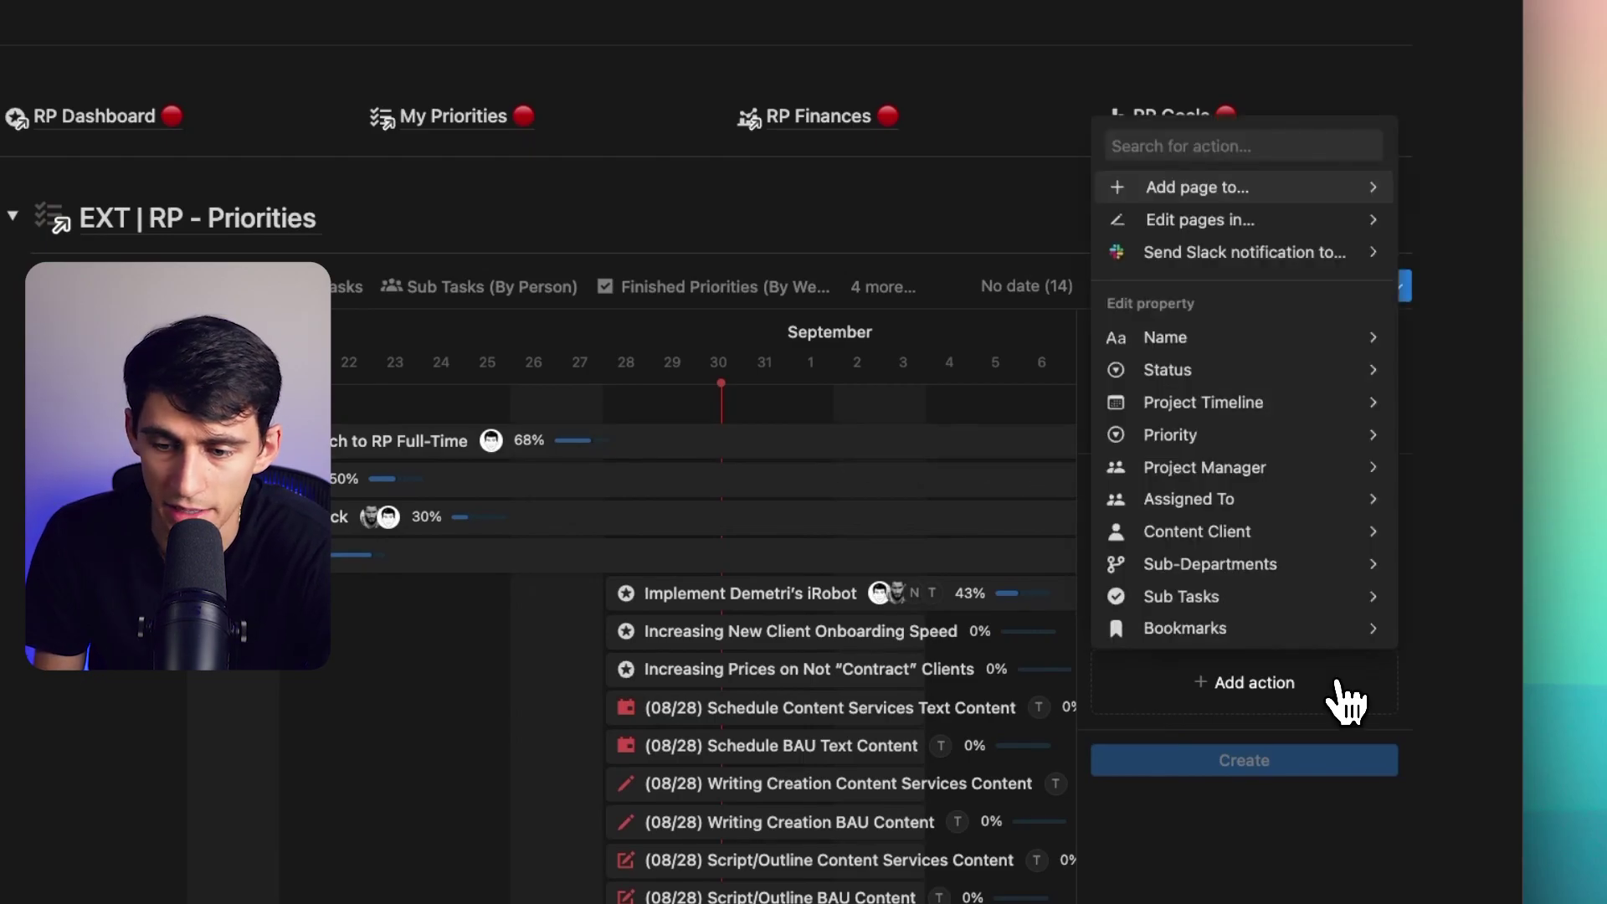
{"action": "left_click", "coordinate": [1333, 682]}
{"action": "left_click", "coordinate": [1231, 703]}
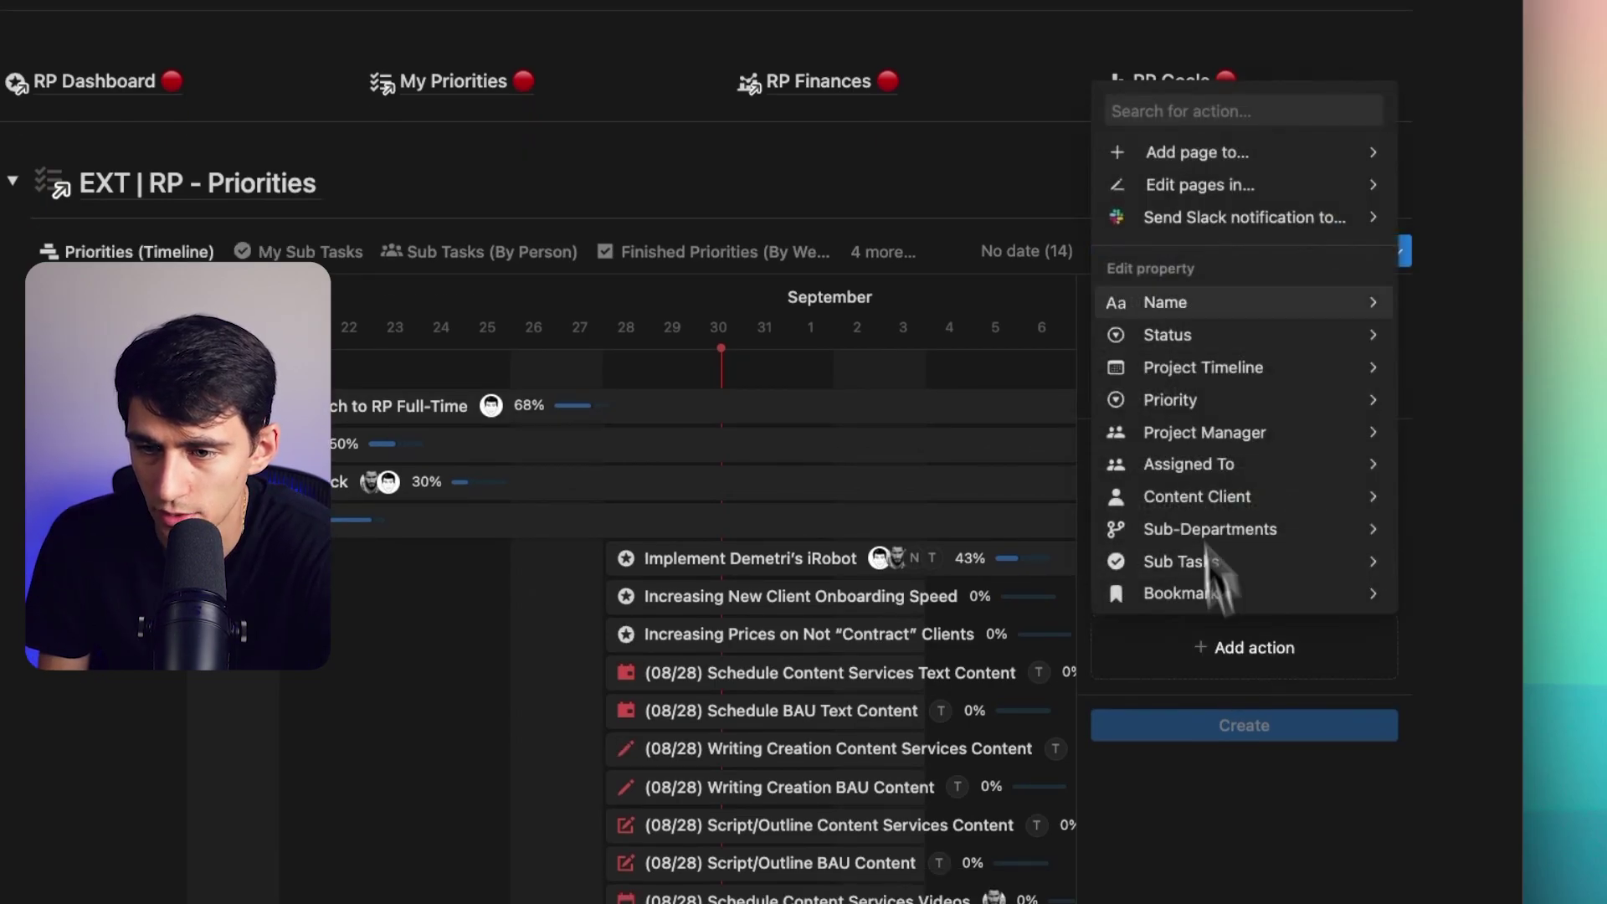
{"action": "left_click", "coordinate": [1159, 205]}
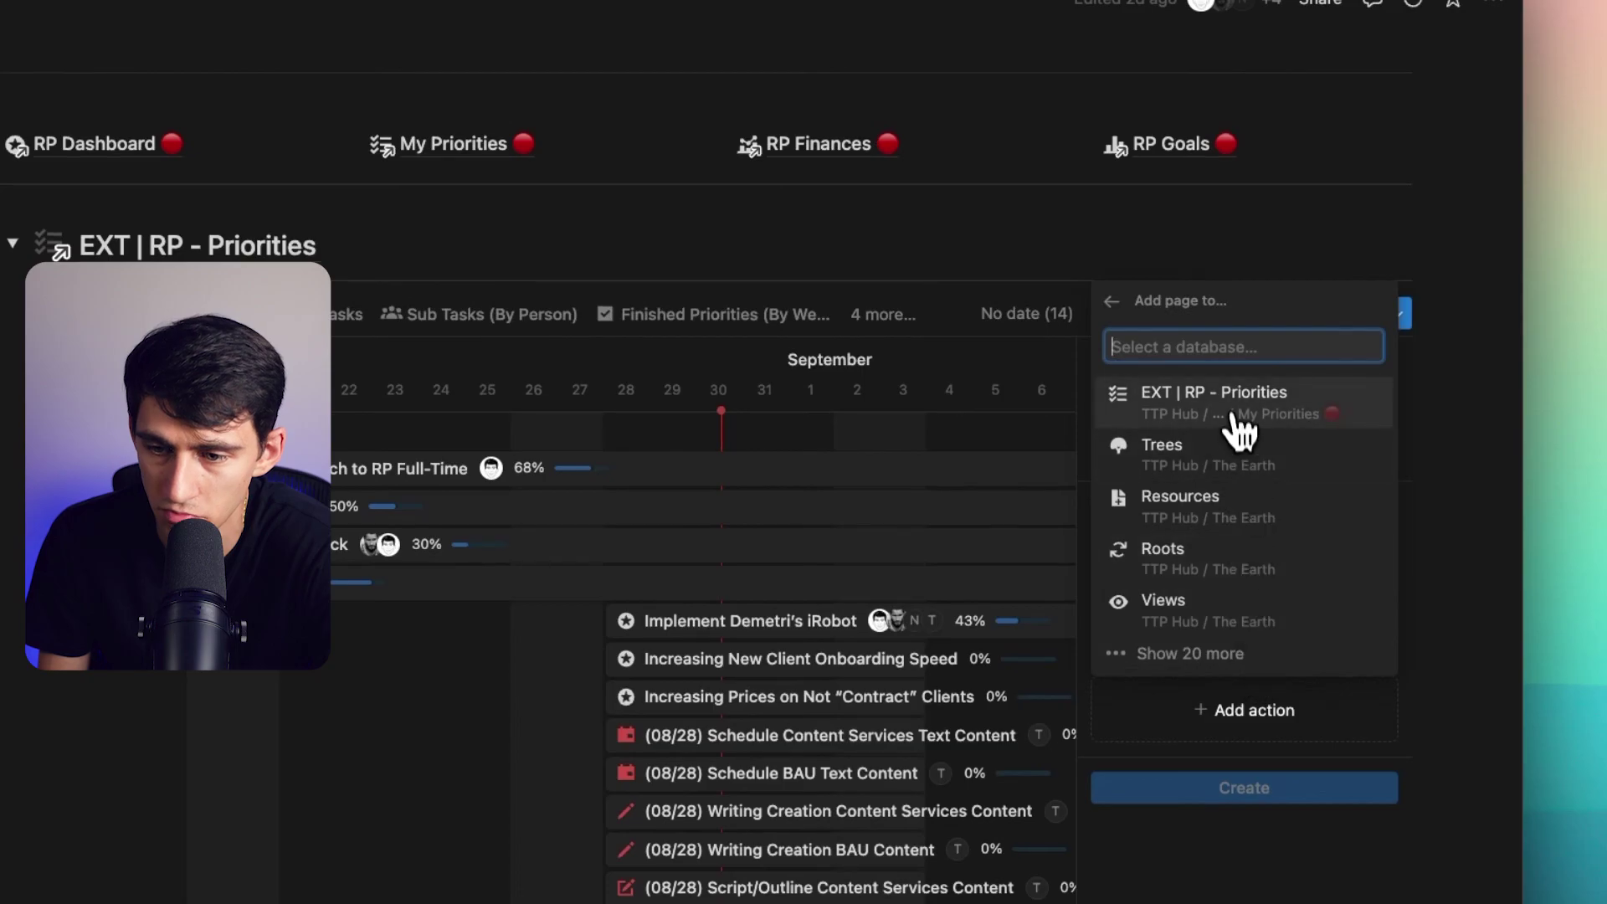
Add the new page to EXT | RP - Priorities using the (XX/XX) Record Content template
{"action": "left_click", "coordinate": [1142, 410]}
{"action": "left_click", "coordinate": [1184, 772]}
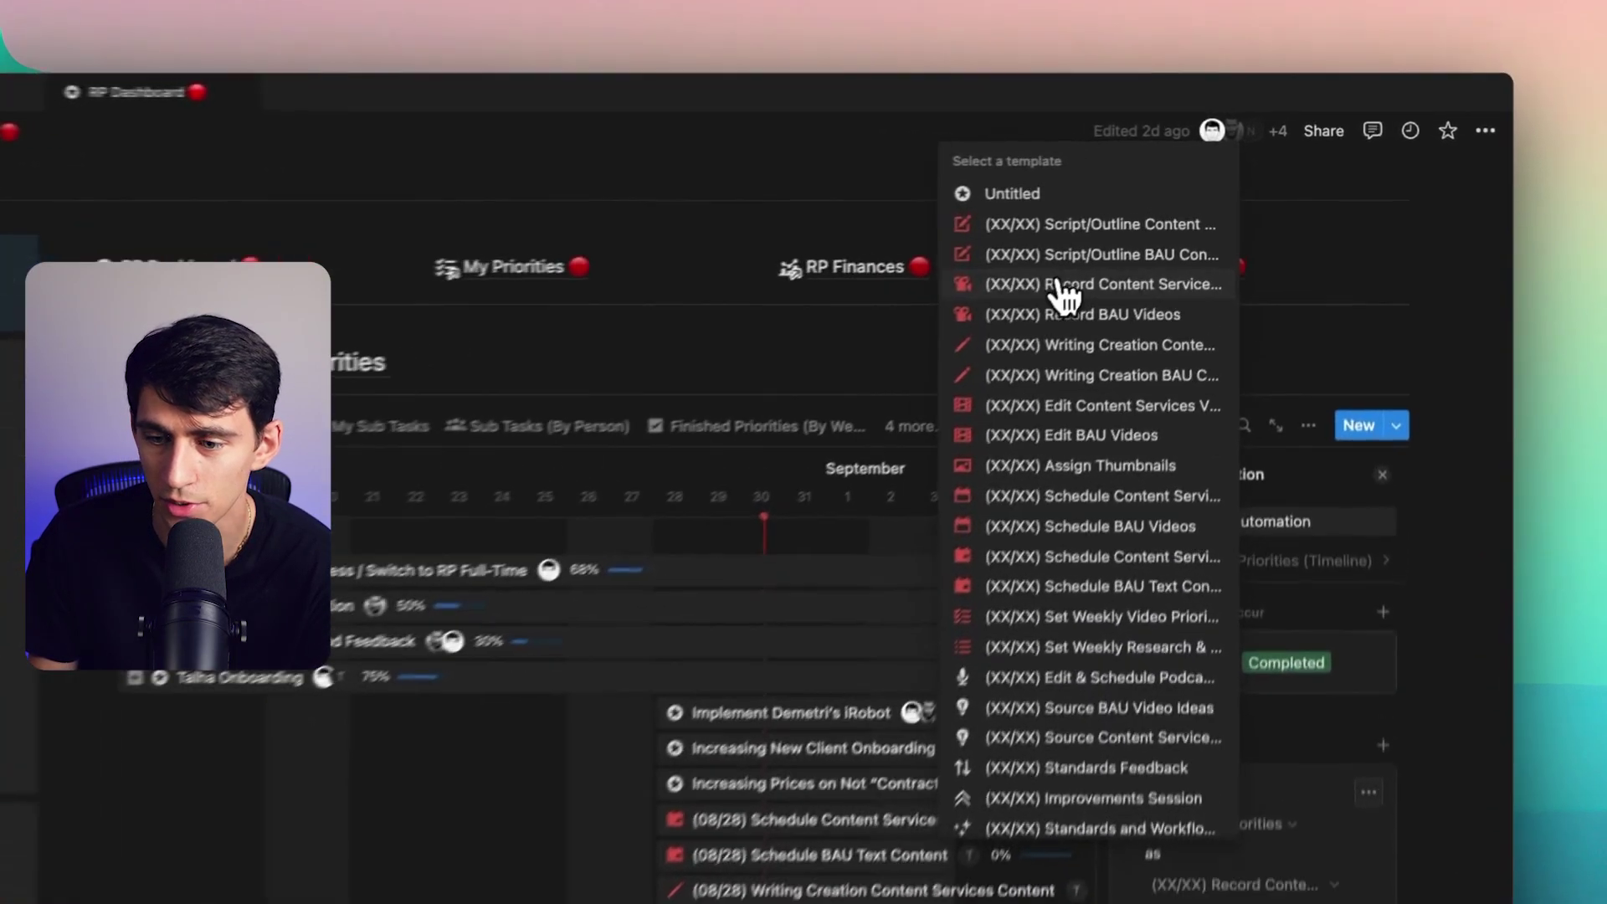
{"action": "left_click", "coordinate": [1159, 233]}
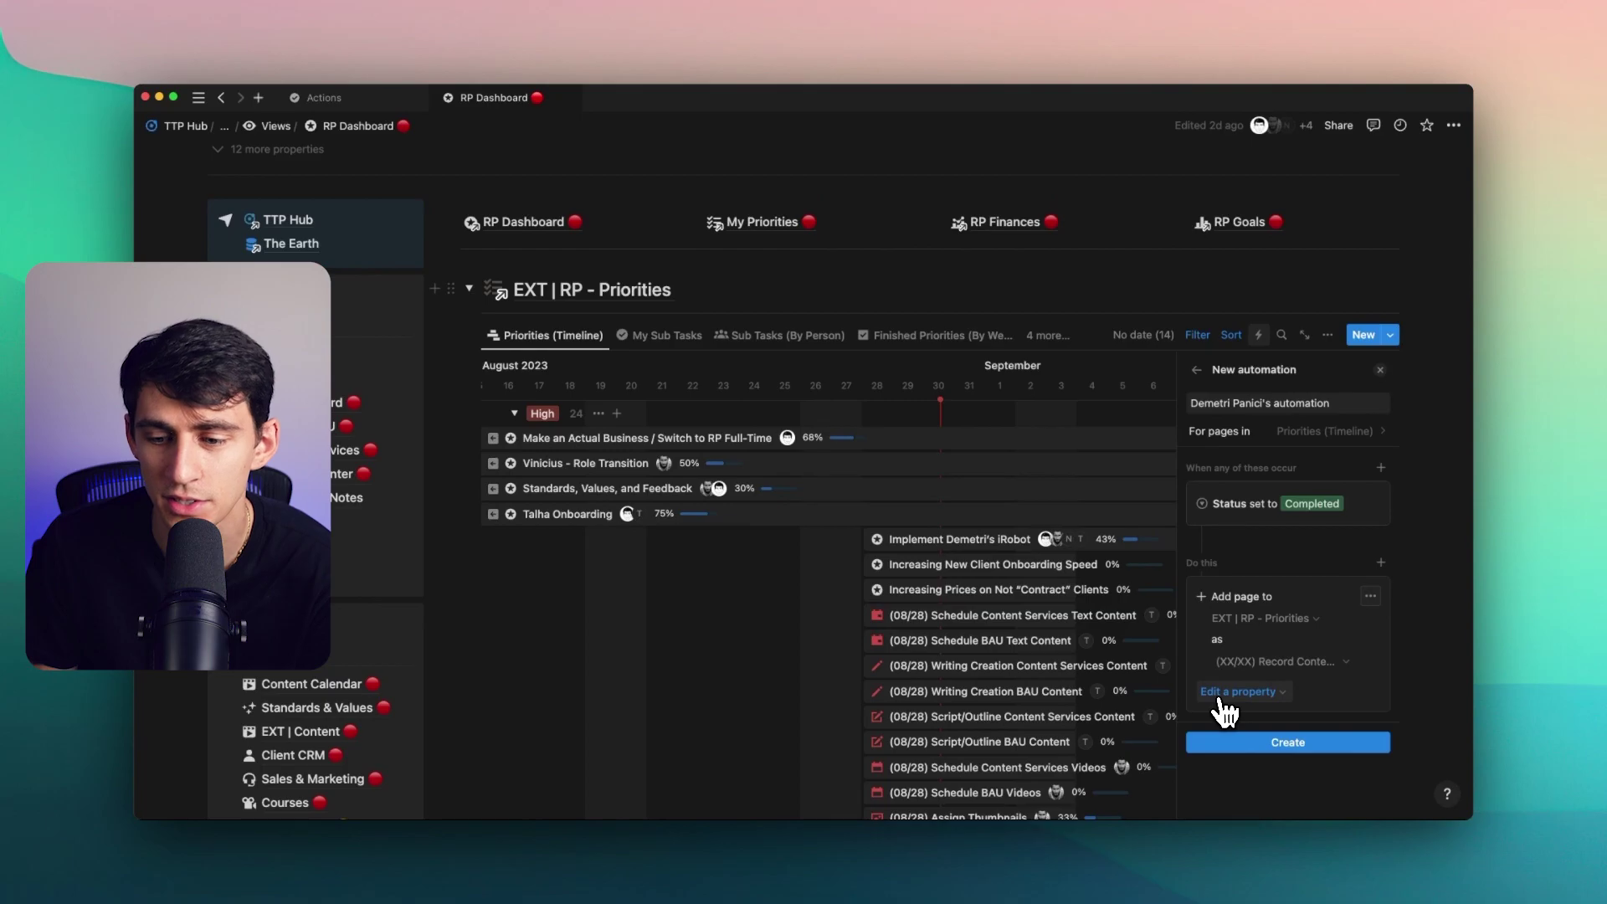
Set the added page's Project Timeline to Now and its Status to Not started
{"action": "left_click", "coordinate": [1223, 701]}
{"action": "left_click", "coordinate": [1285, 580]}
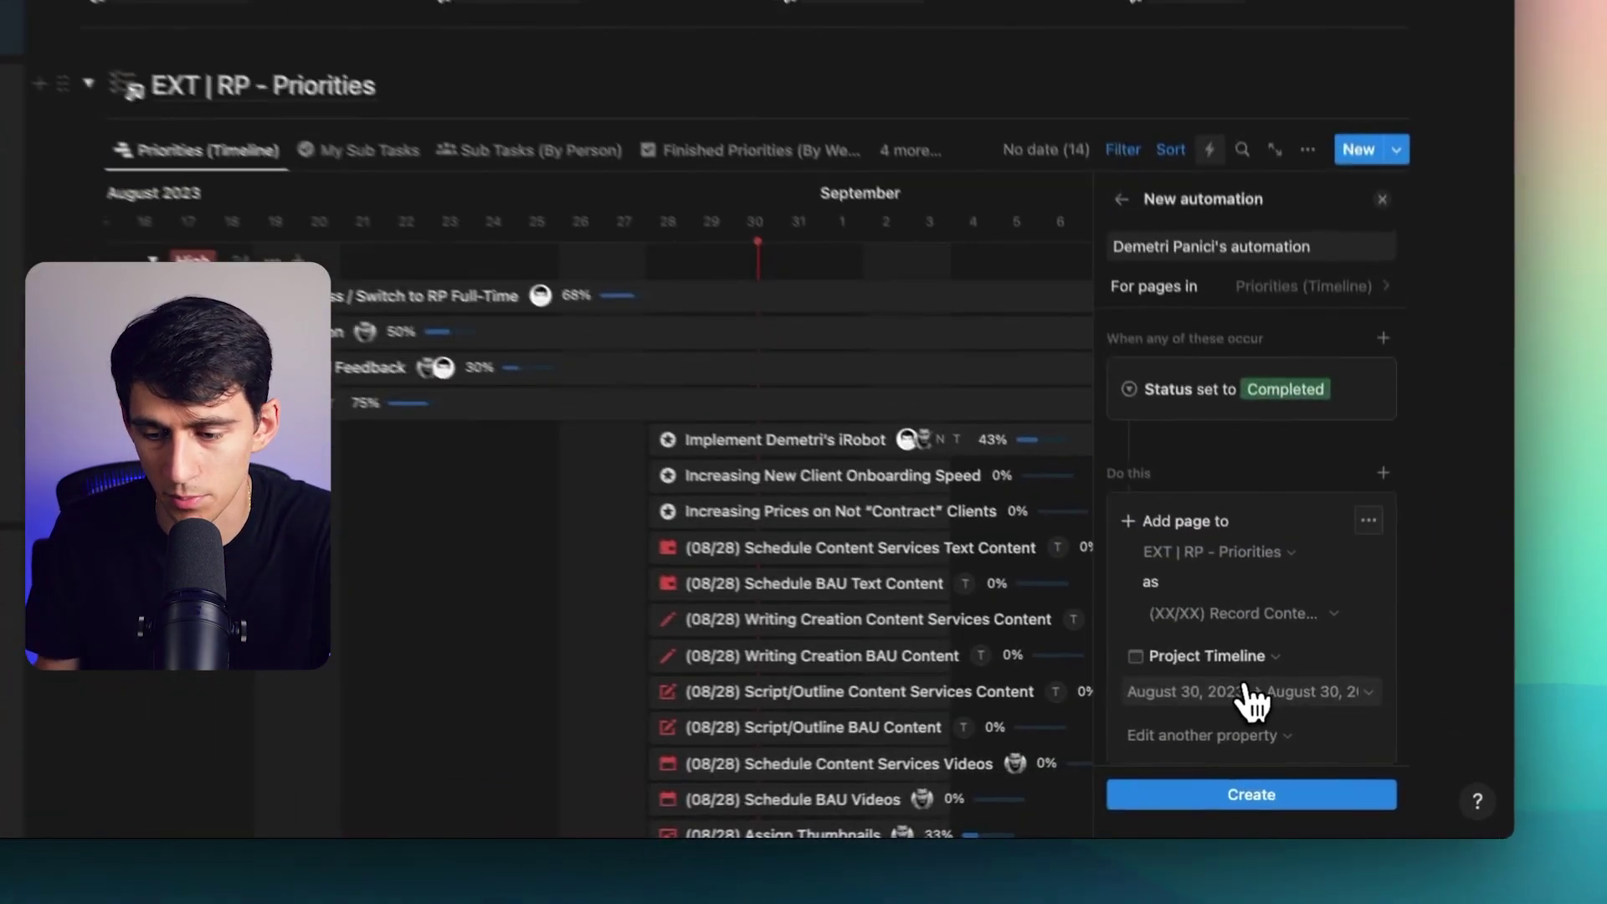
{"action": "left_click", "coordinate": [1294, 720]}
{"action": "left_click", "coordinate": [1240, 609]}
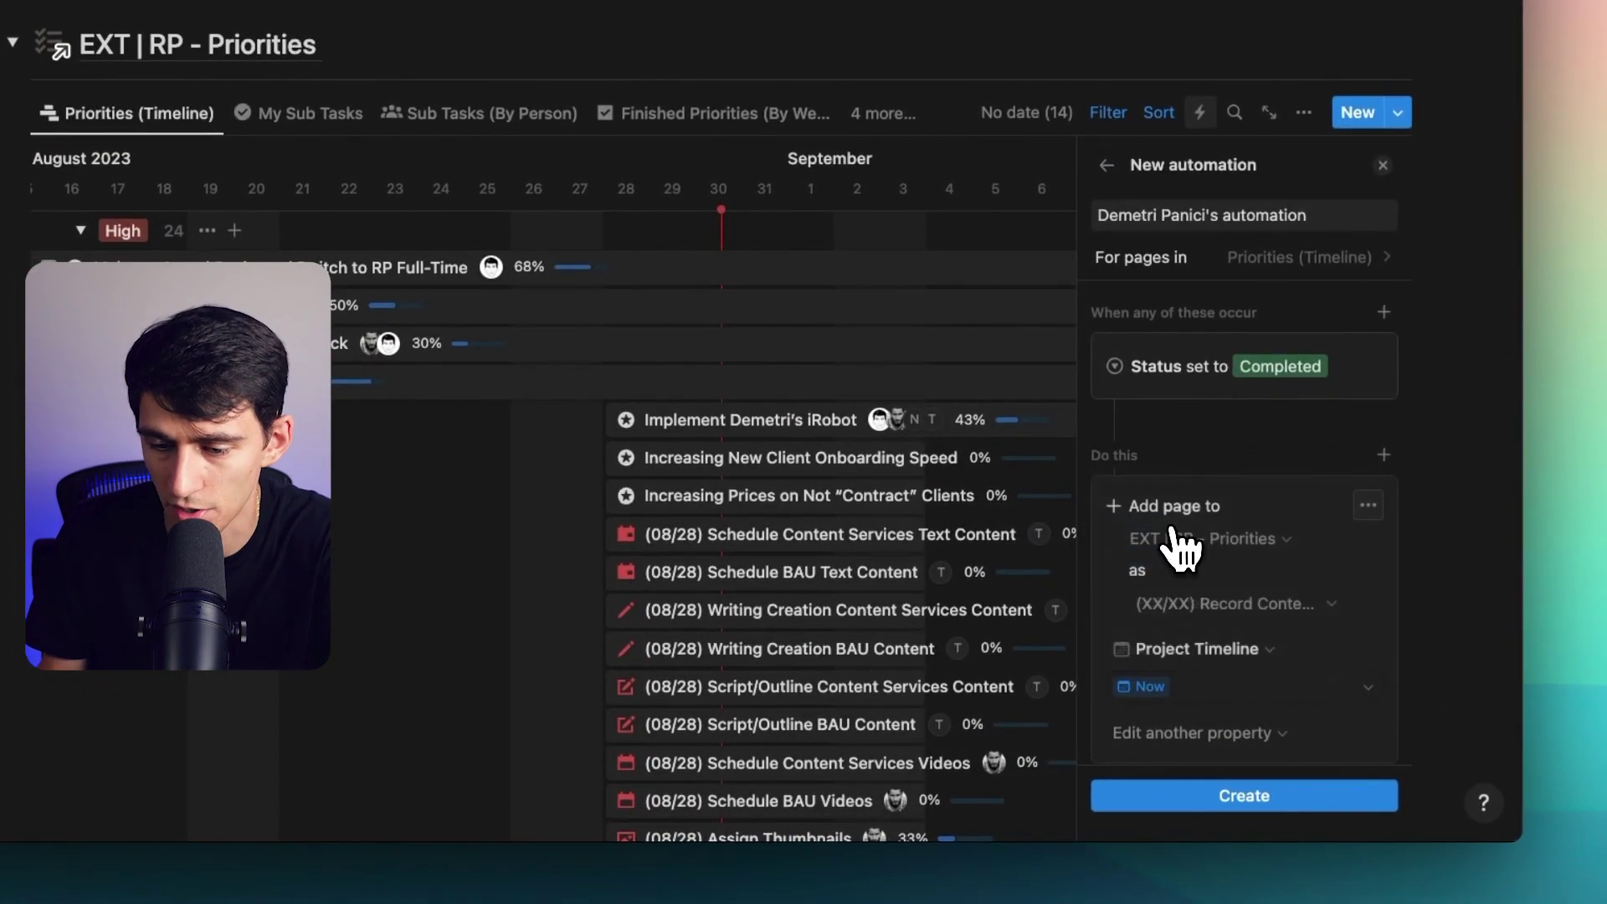
{"action": "left_click", "coordinate": [1214, 733]}
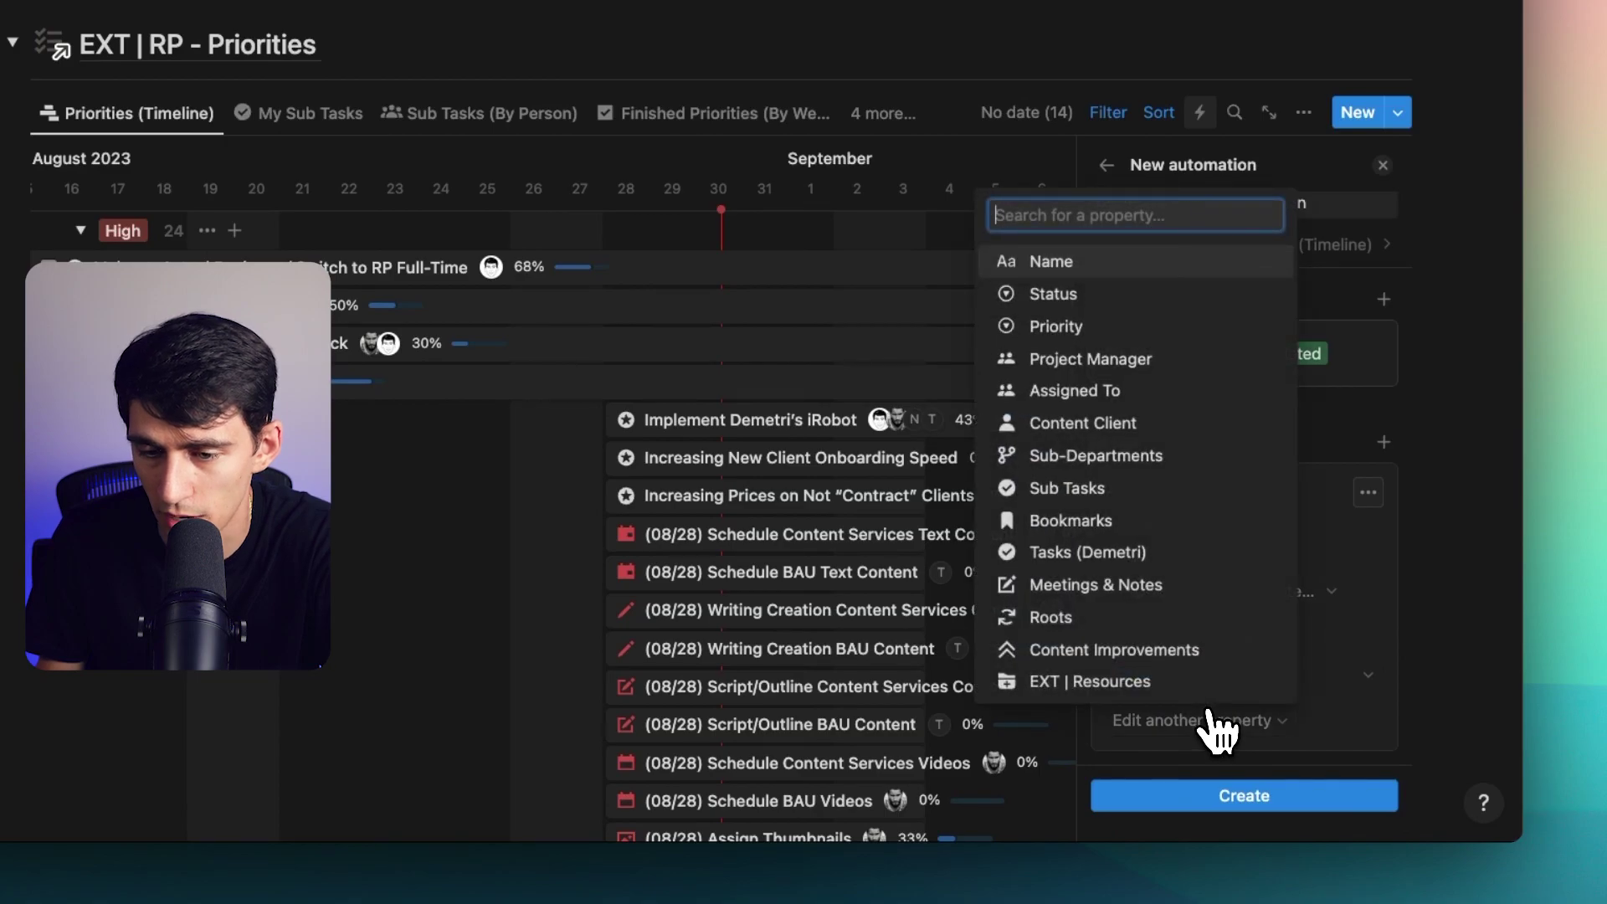
{"action": "left_click", "coordinate": [1104, 297]}
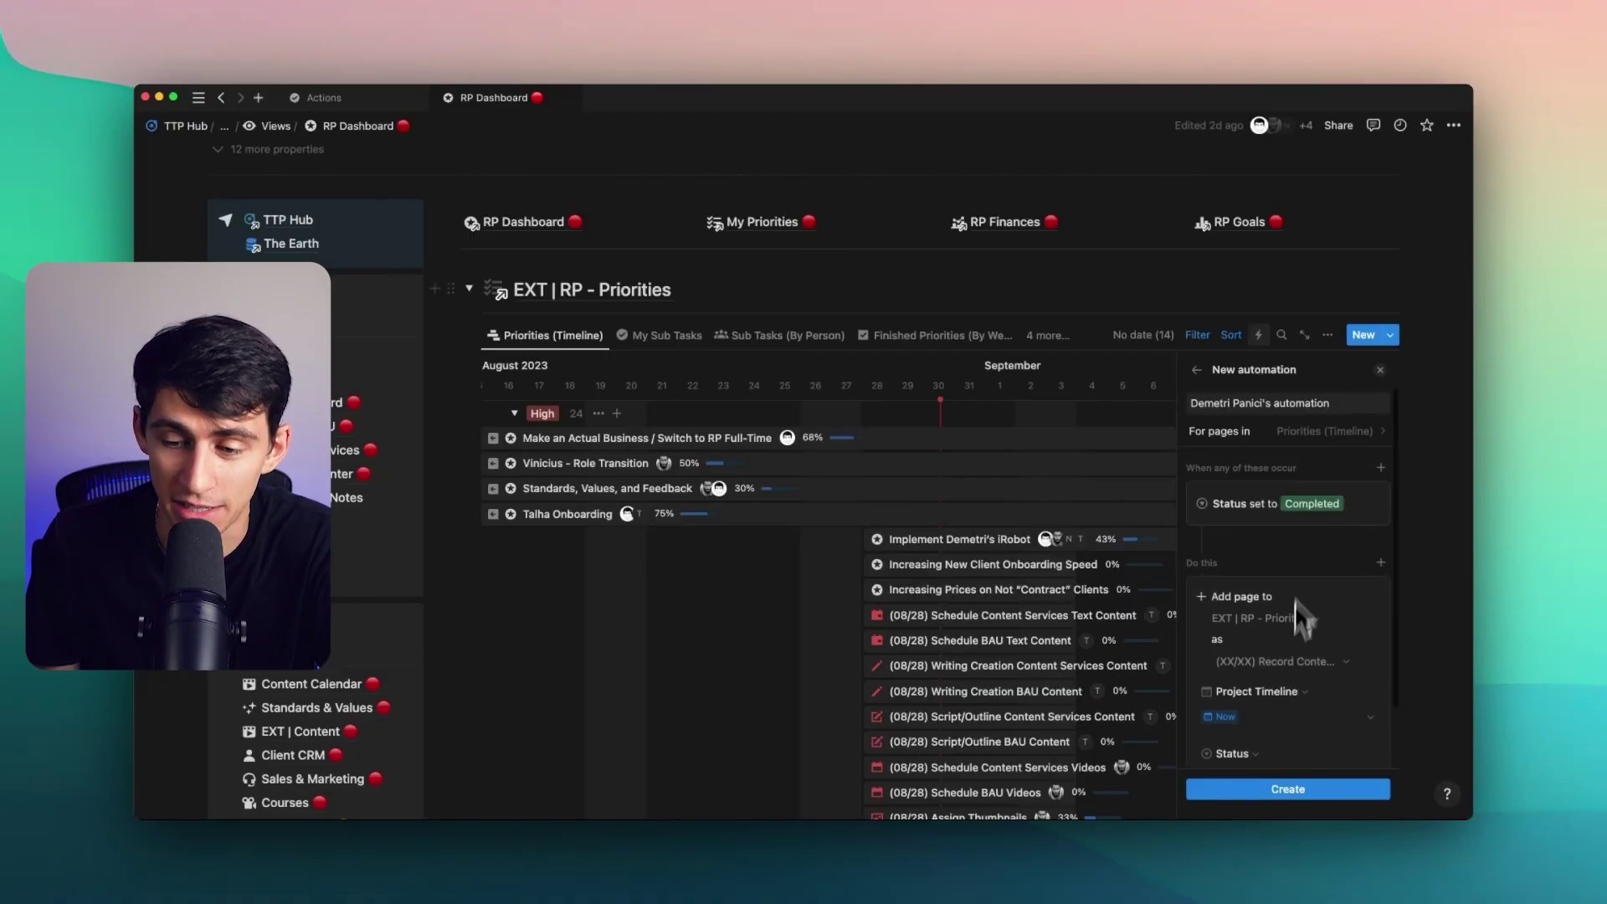
{"action": "scroll", "coordinate": [1308, 536], "scroll_direction": "down", "scroll_amount": 2}
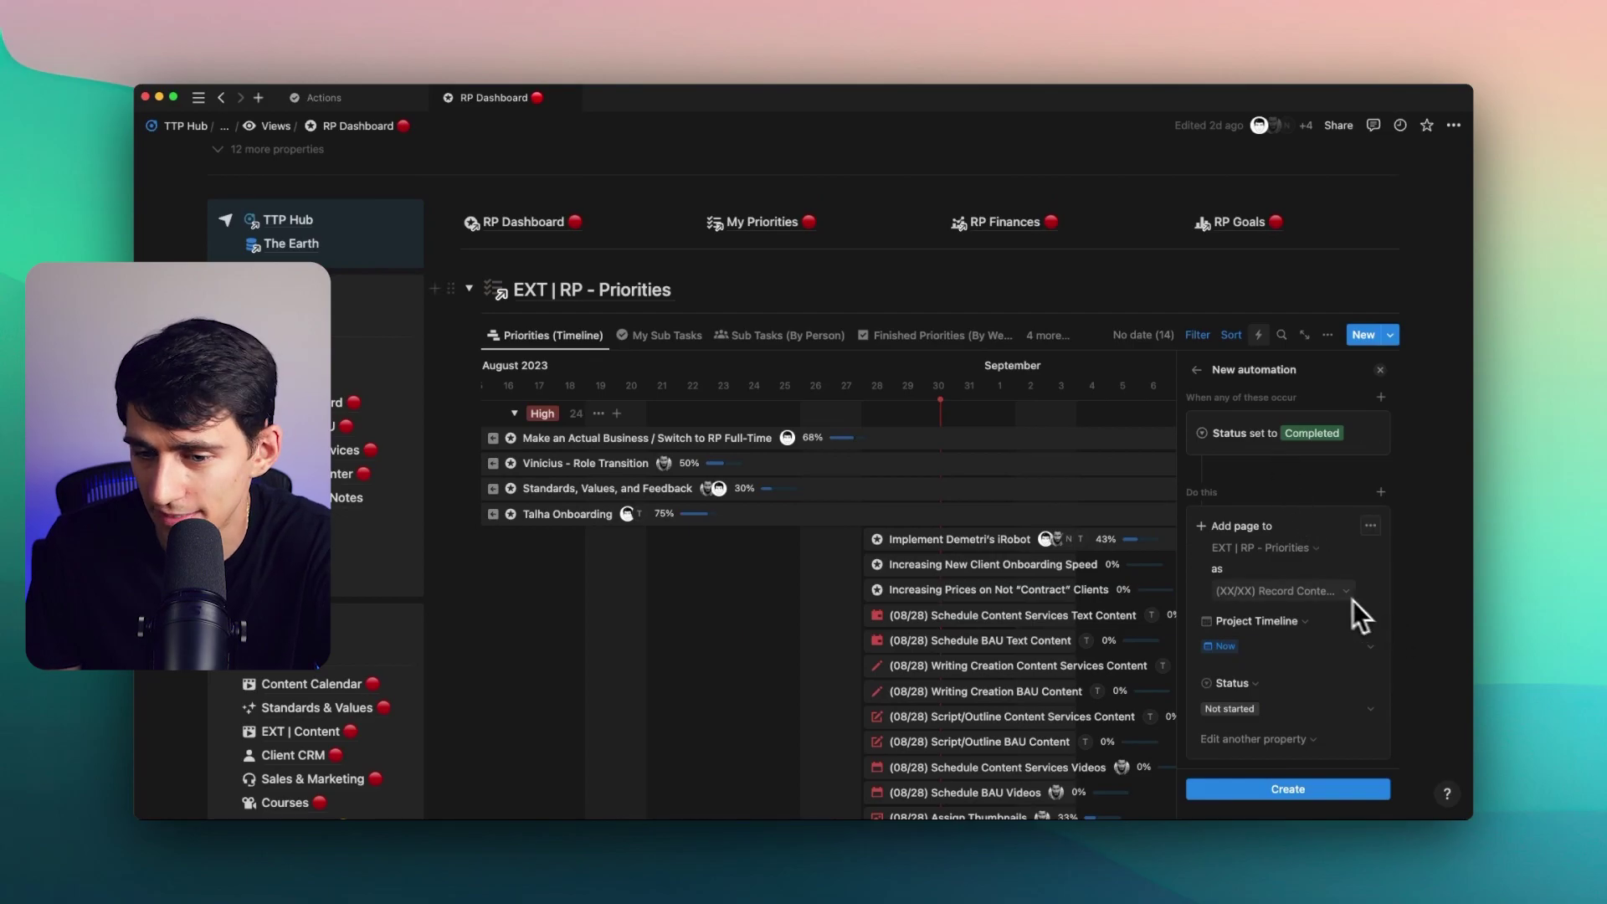
{"action": "scroll", "coordinate": [1353, 600], "scroll_direction": "up", "scroll_amount": 2}
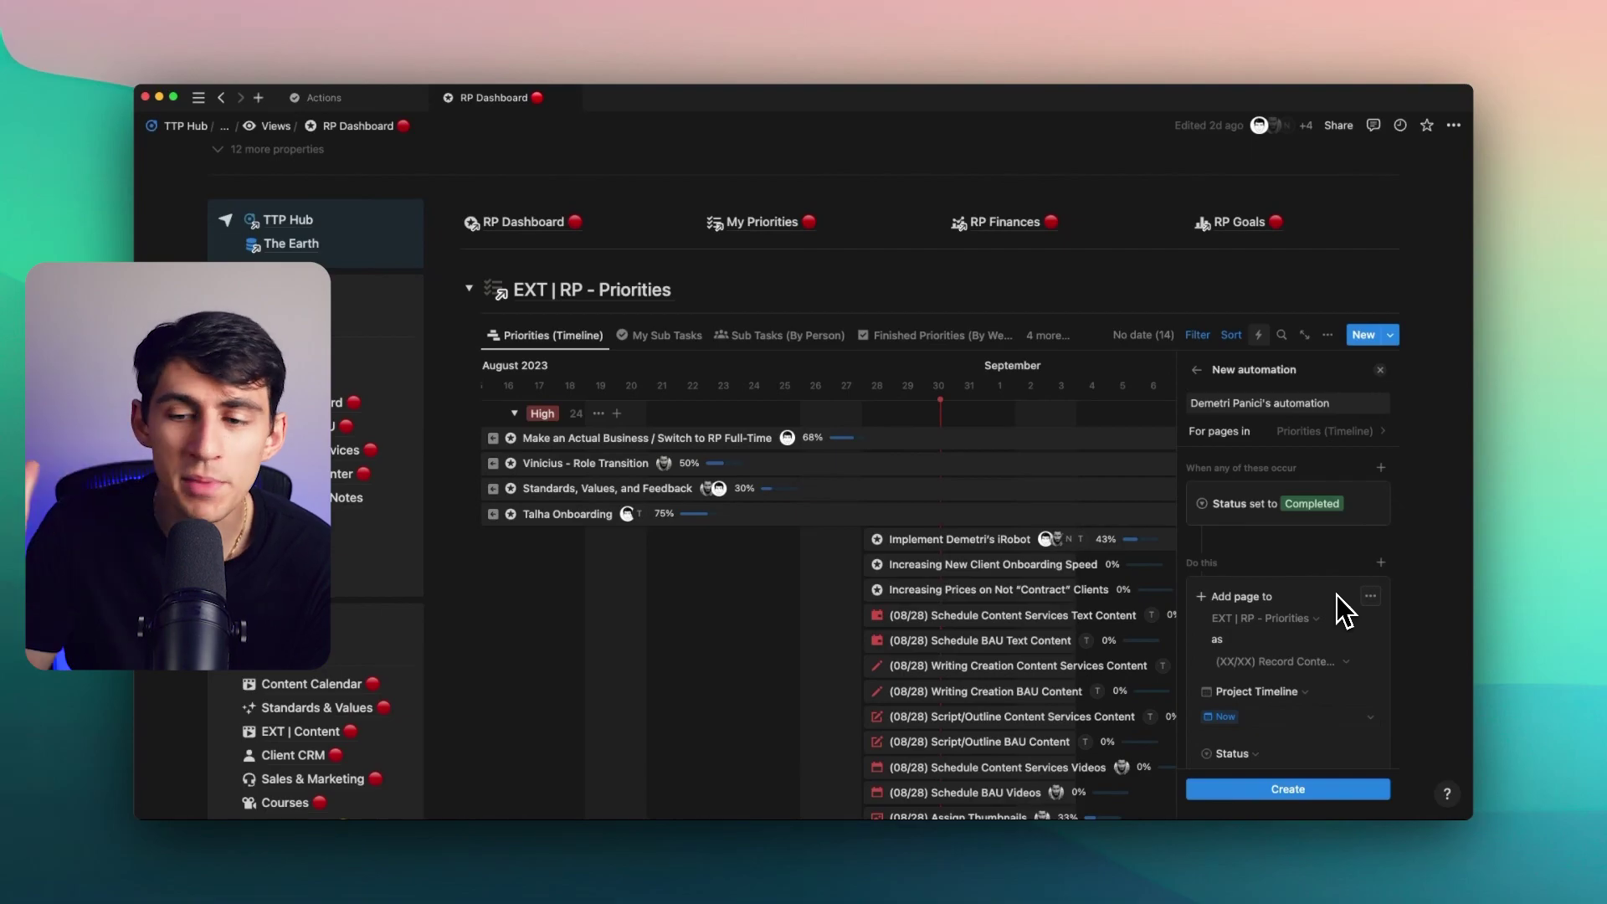
Discard the recurring-task draft and start a blank automation for EXT | RP - Priorities pages
{"action": "left_click", "coordinate": [1198, 370]}
{"action": "left_click", "coordinate": [841, 474]}
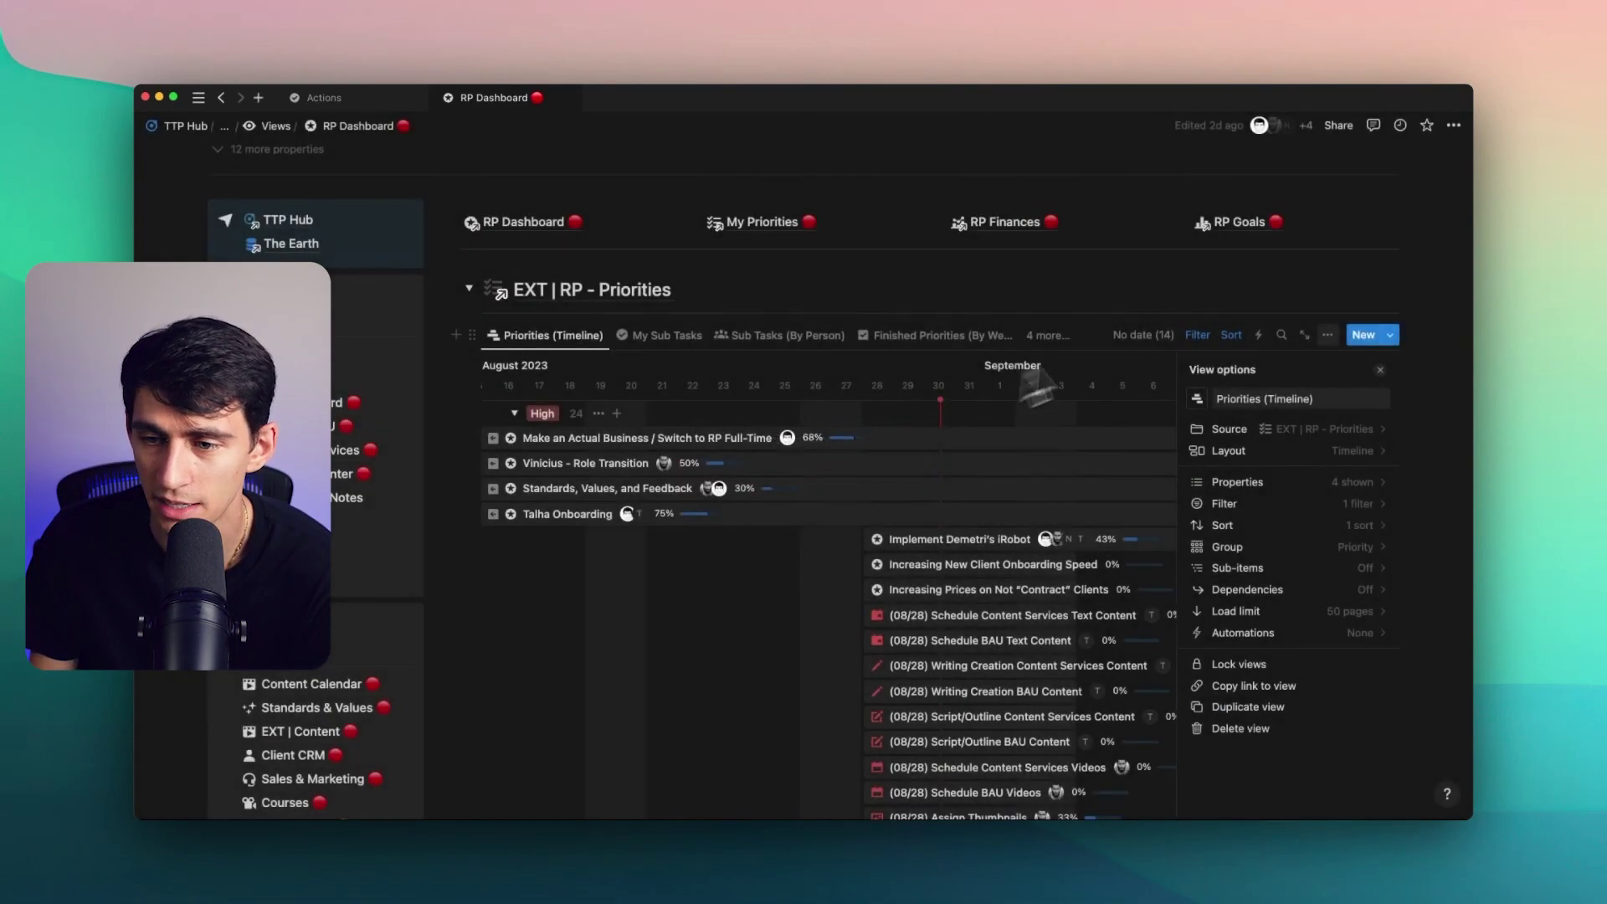
{"action": "left_click", "coordinate": [1243, 633]}
{"action": "left_click", "coordinate": [1250, 768]}
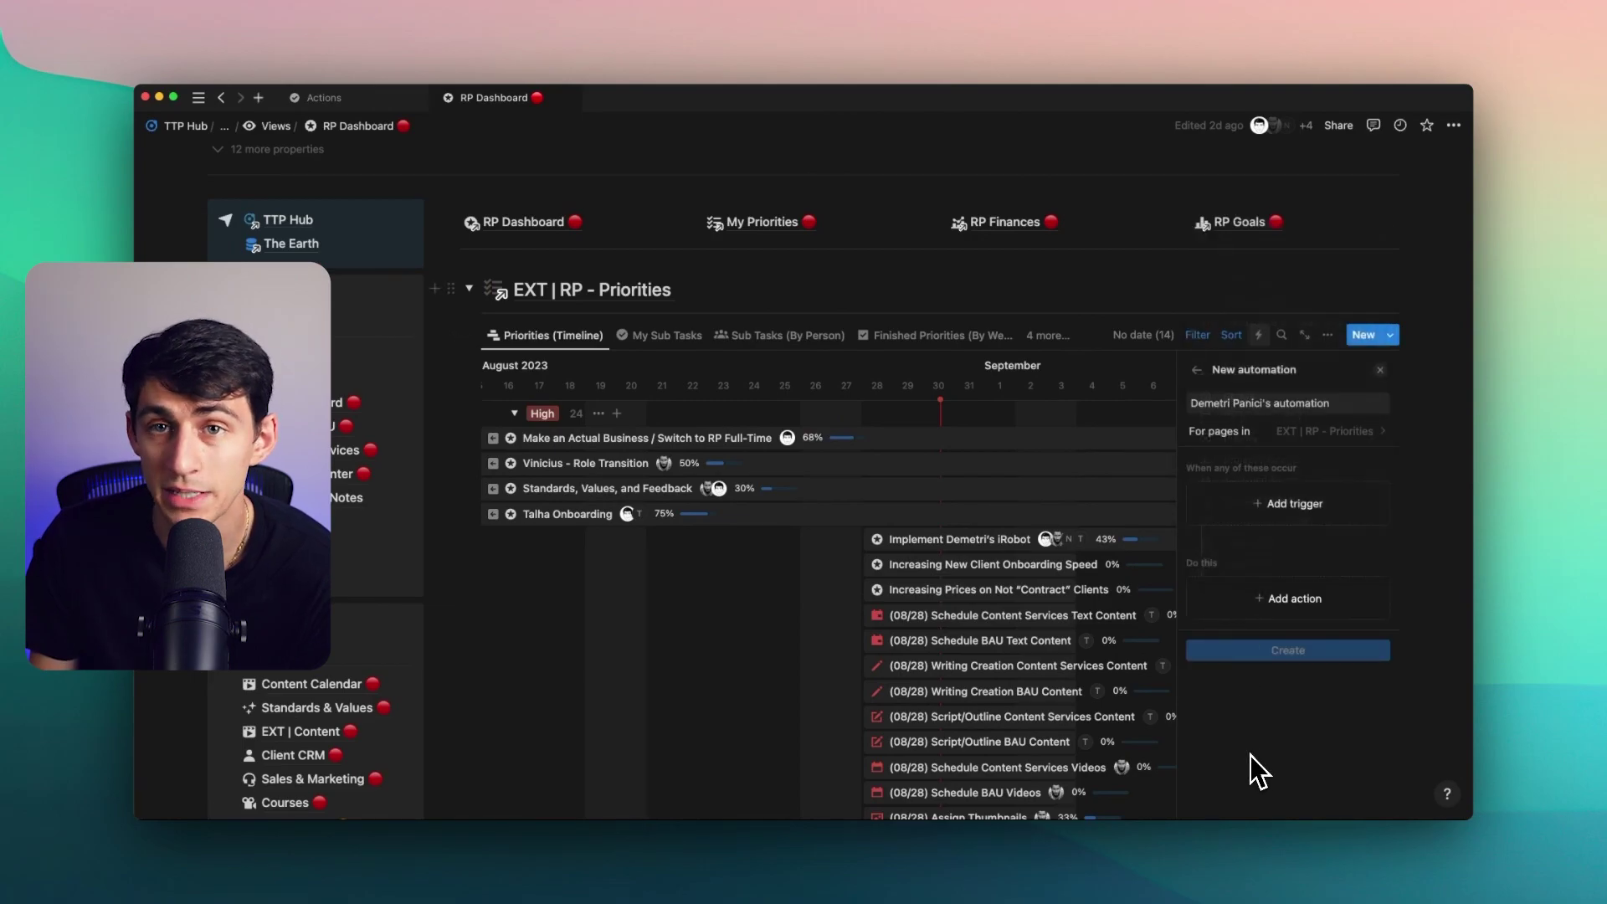